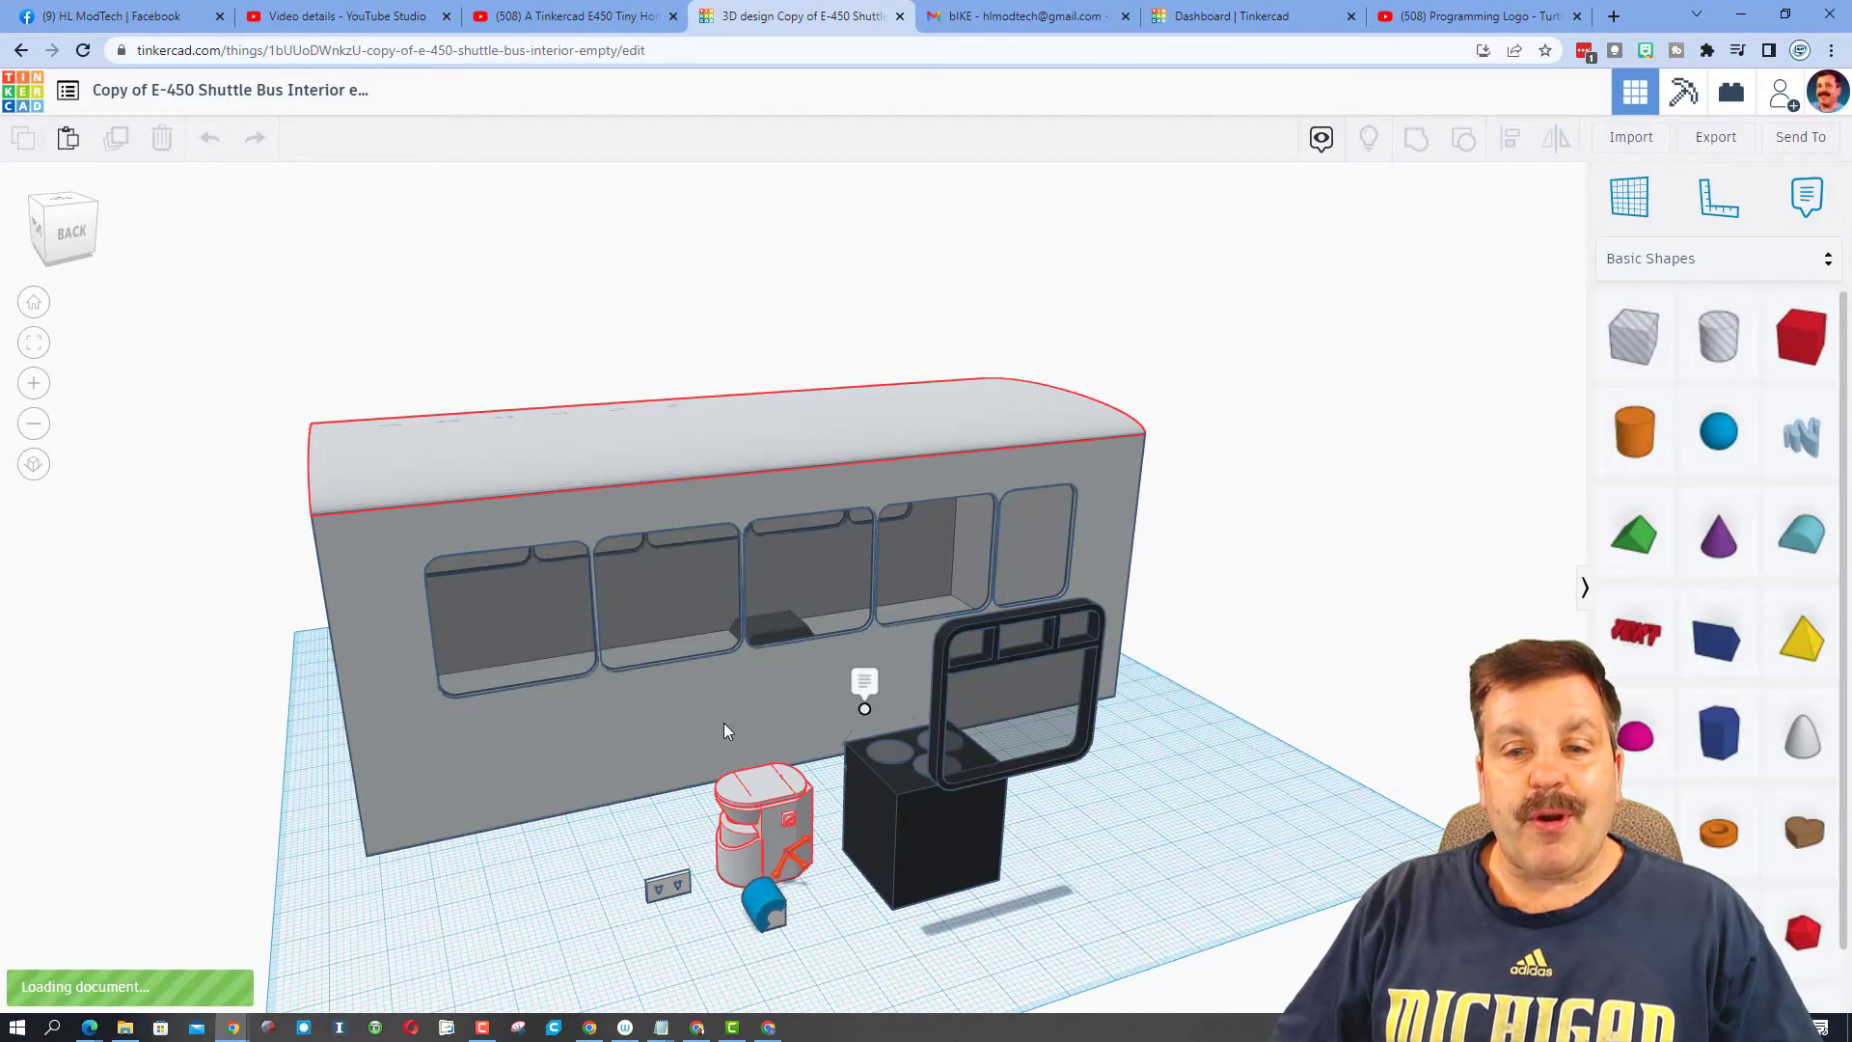
Move the black stove from outside the bus to the interior near the side wall with windows
{"action": "mouse_move", "coordinate": [726, 732]}
{"action": "right_mouse_down"}
{"action": "mouse_move", "coordinate": [985, 772]}
{"action": "mouse_move", "coordinate": [1112, 728]}
{"action": "mouse_move", "coordinate": [1038, 728]}
{"action": "mouse_move", "coordinate": [984, 537]}
{"action": "mouse_move", "coordinate": [902, 520]}
{"action": "mouse_move", "coordinate": [918, 478]}
{"action": "right_mouse_up"}
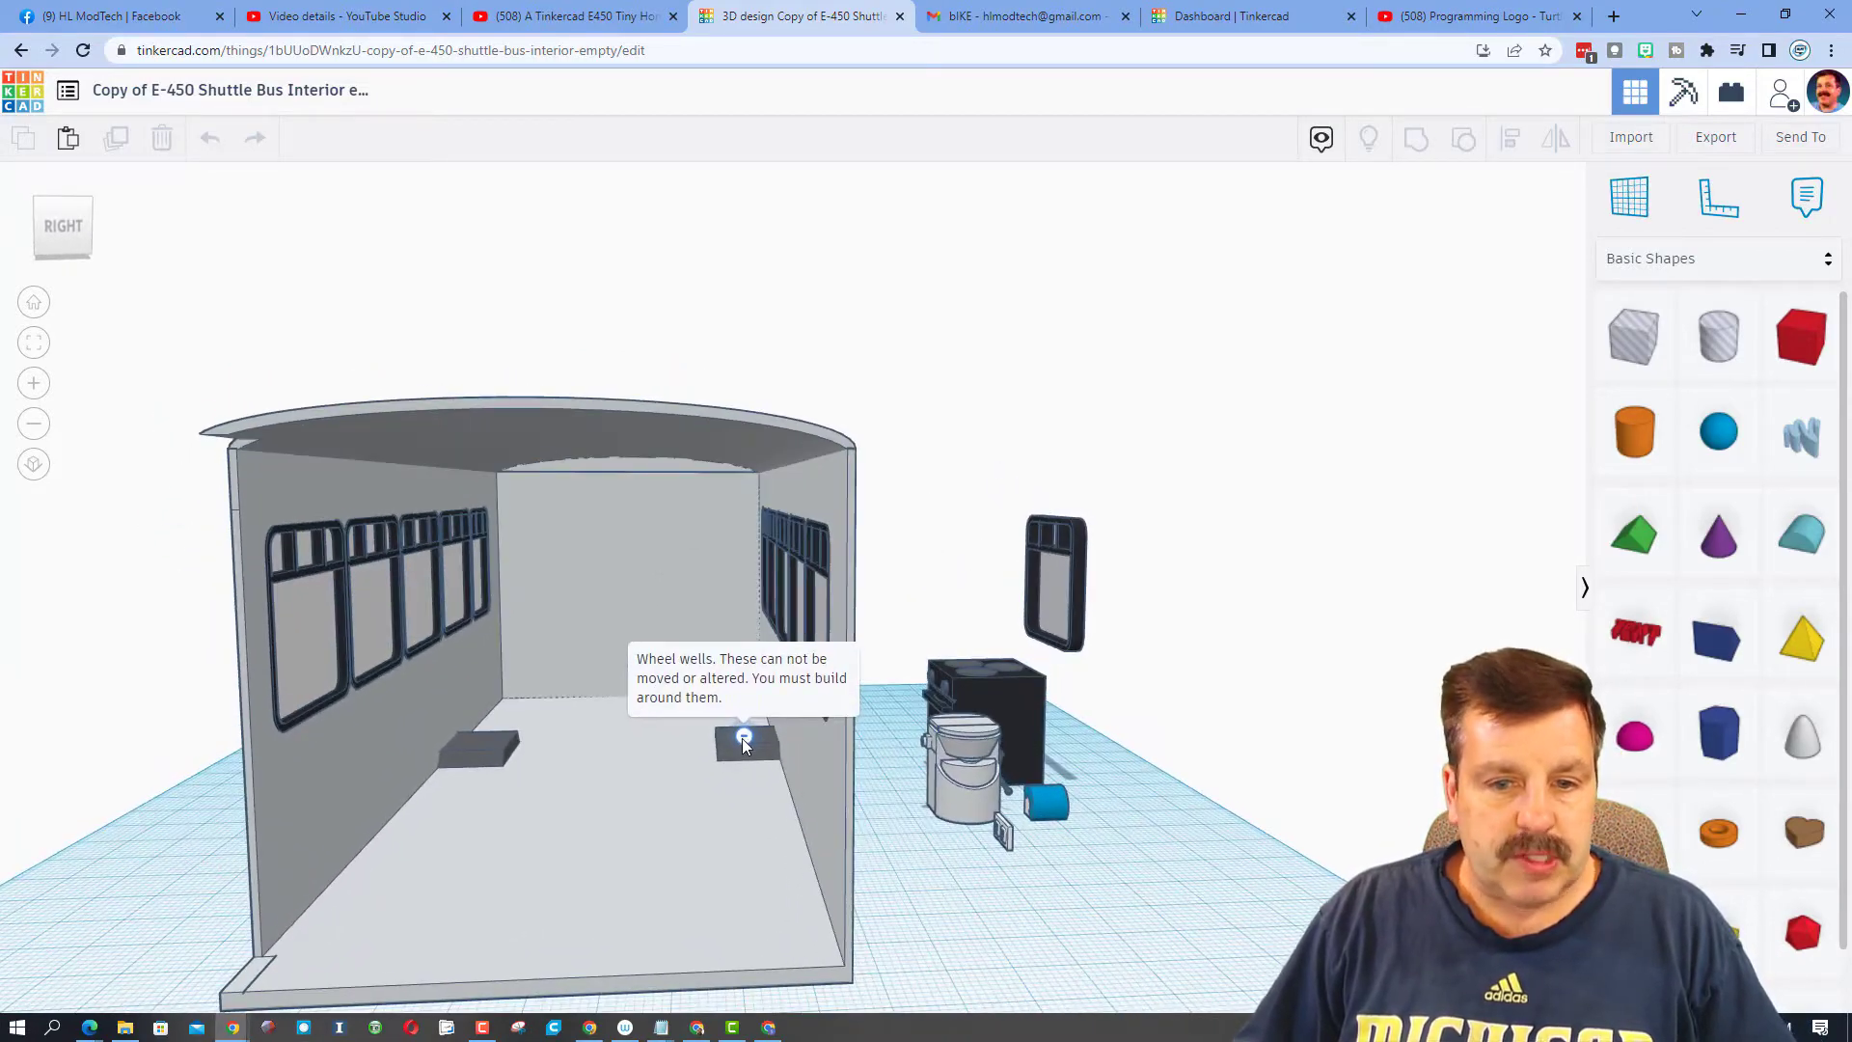
{"action": "mouse_move", "coordinate": [731, 795]}
{"action": "right_mouse_down"}
{"action": "mouse_move", "coordinate": [599, 791]}
{"action": "mouse_move", "coordinate": [754, 783]}
{"action": "mouse_move", "coordinate": [785, 816]}
{"action": "mouse_move", "coordinate": [720, 827]}
{"action": "mouse_move", "coordinate": [803, 822]}
{"action": "mouse_move", "coordinate": [760, 815]}
{"action": "right_mouse_up"}
{"action": "left_click", "coordinate": [989, 771]}
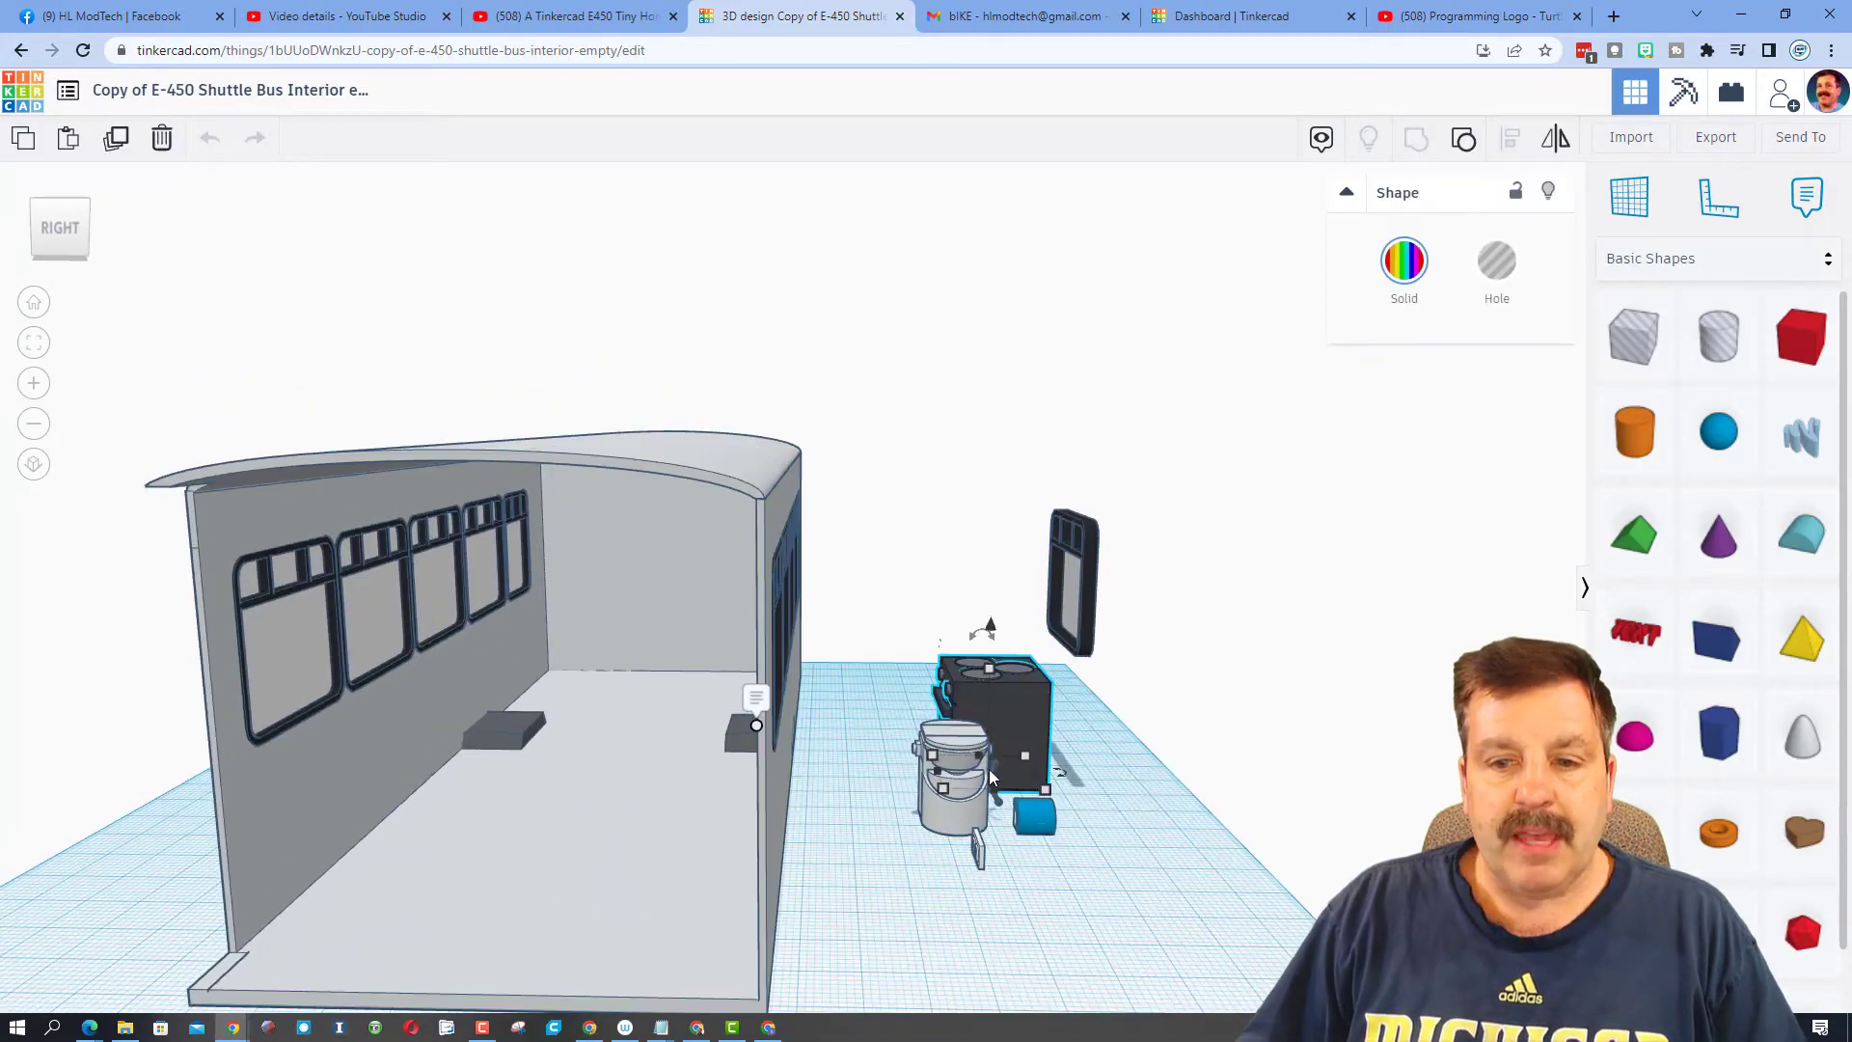
{"action": "right_click_drag", "start_coordinate": [991, 774], "coordinate": [1031, 733]}
{"action": "left_click_drag", "start_coordinate": [1015, 690], "coordinate": [746, 774]}
{"action": "right_click_drag", "start_coordinate": [752, 774], "coordinate": [756, 877]}
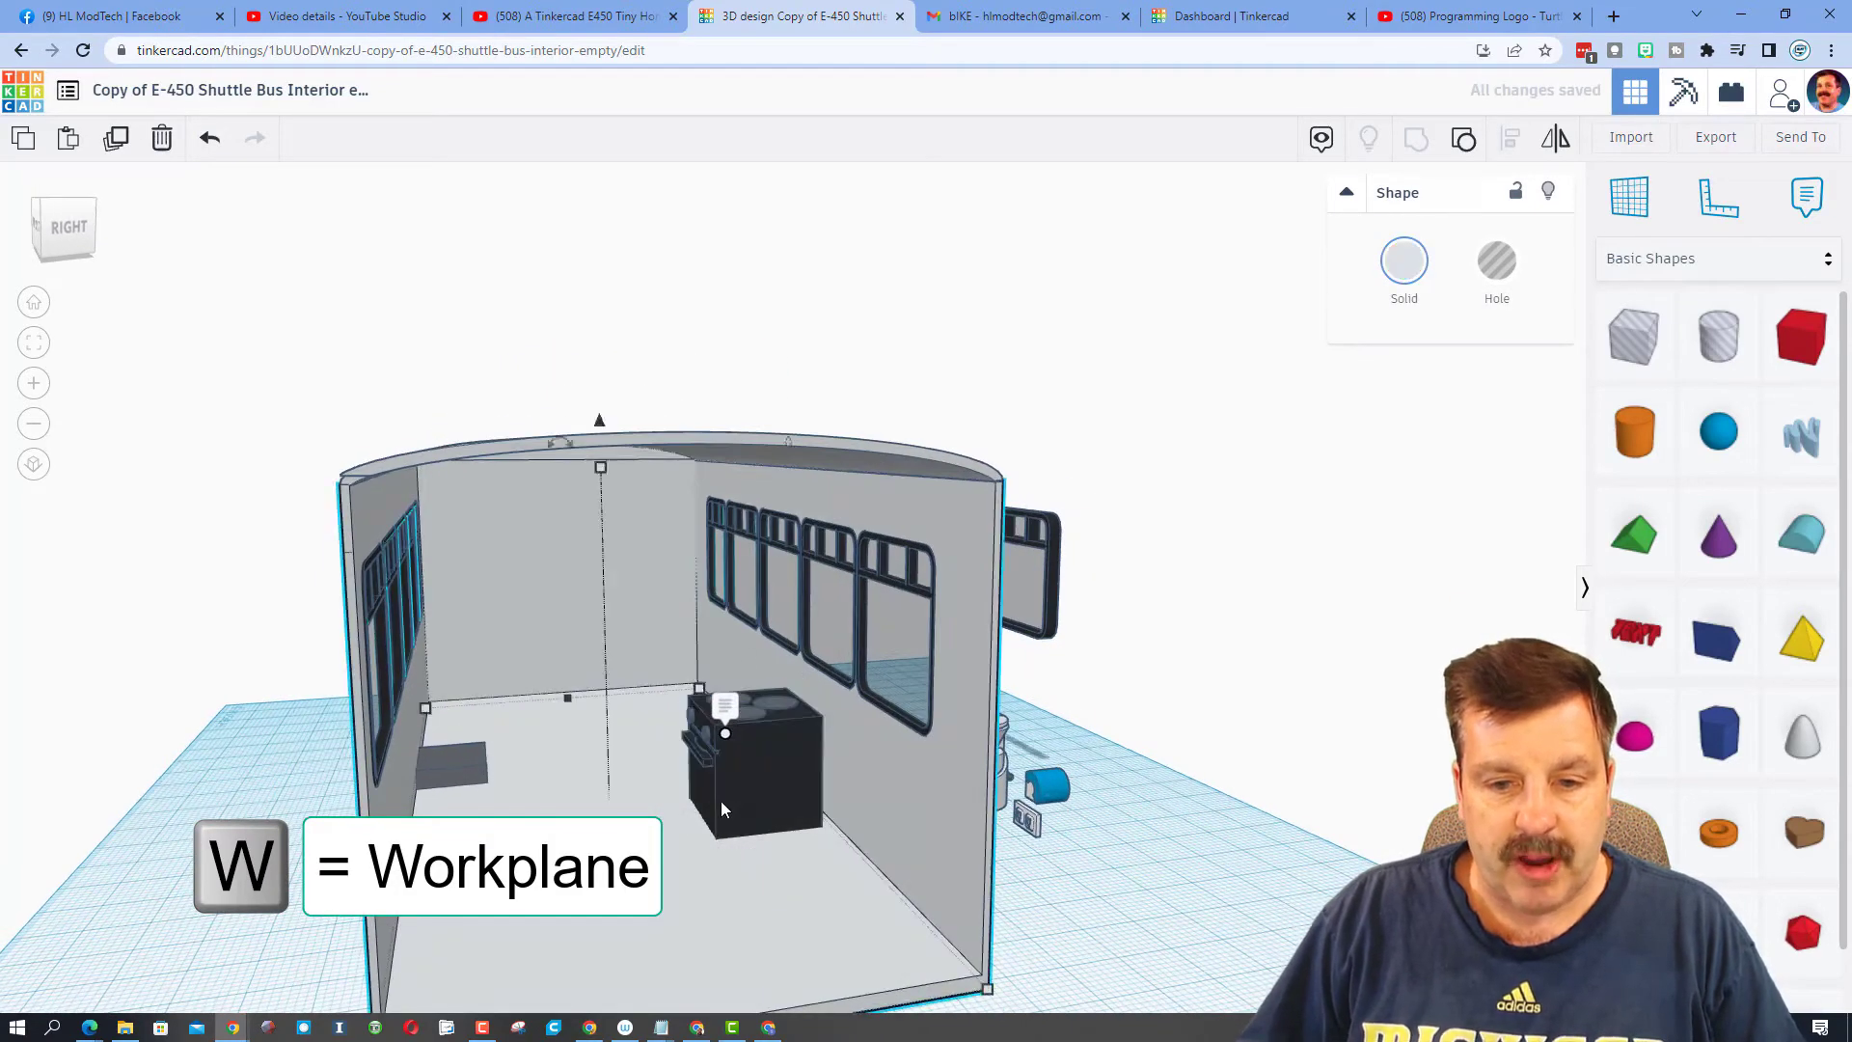
Set the workplane on the bus floor, drop the stove onto it, and adjust its position near the wheel well
{"action": "left_click", "coordinate": [757, 900]}
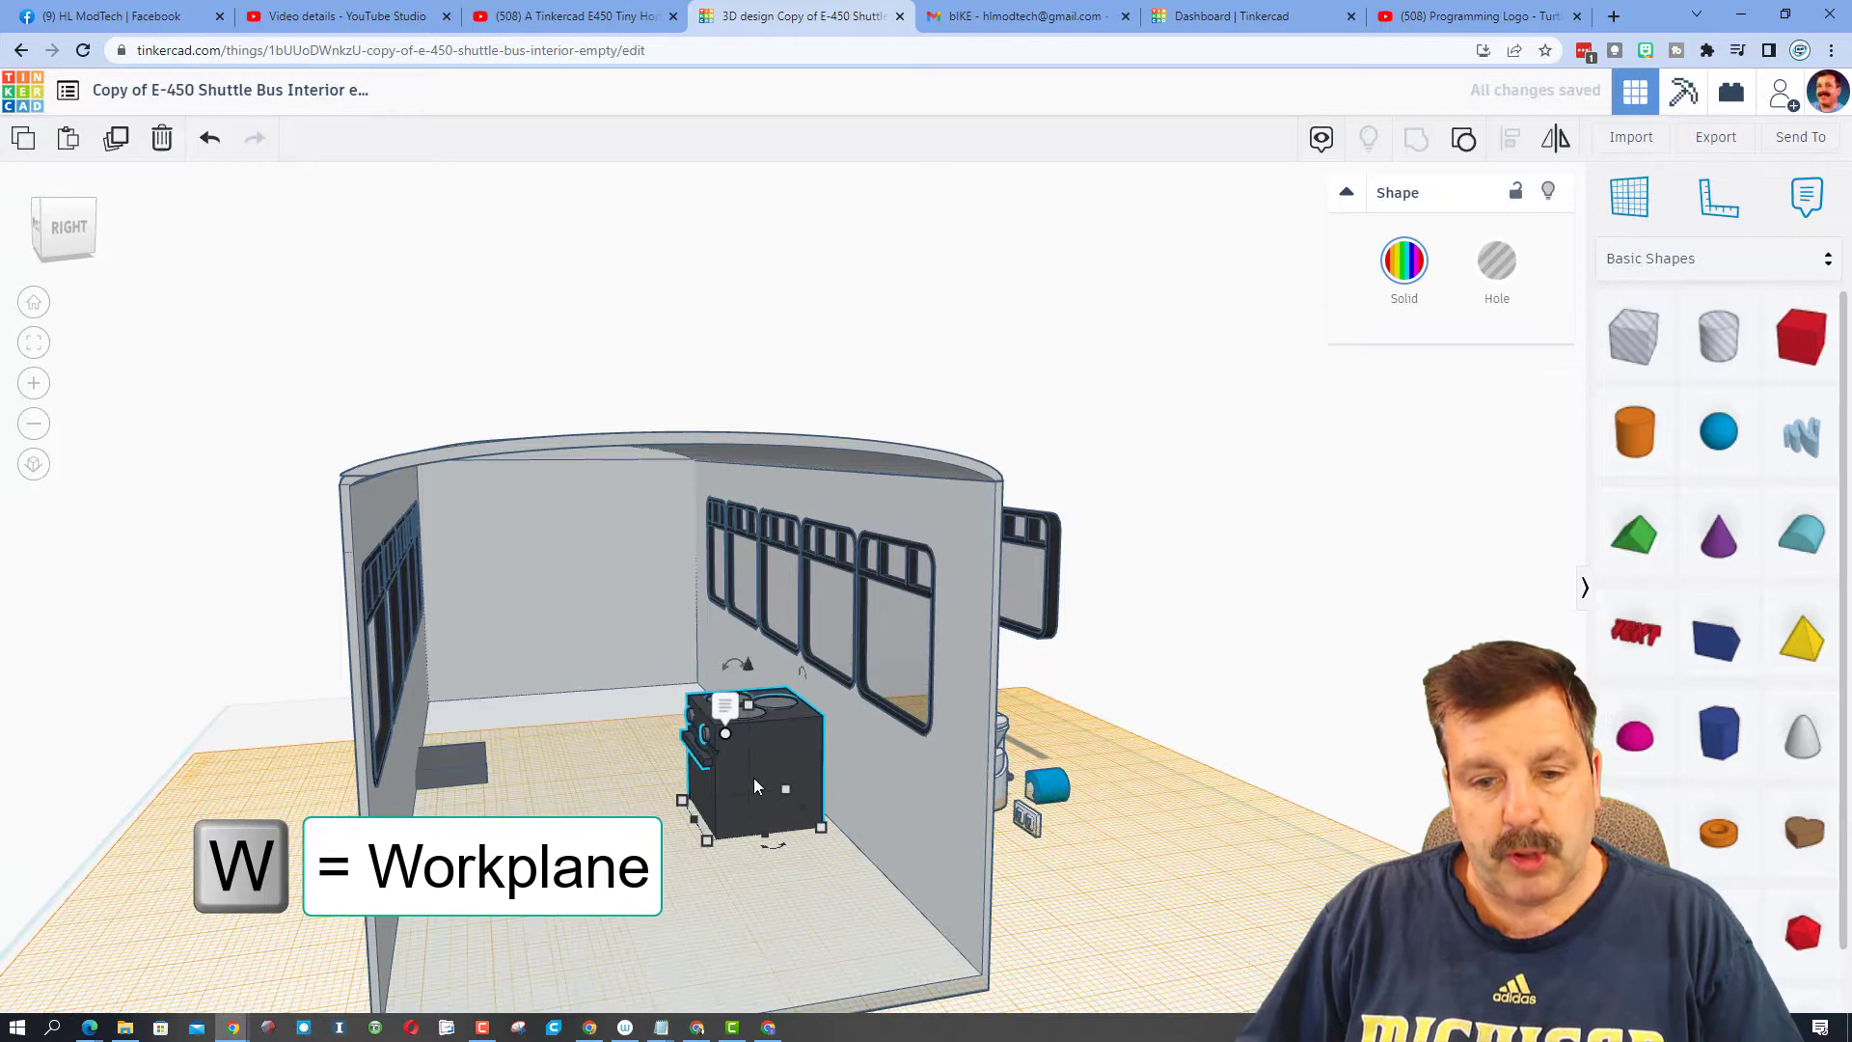
{"action": "key", "text": "d"}
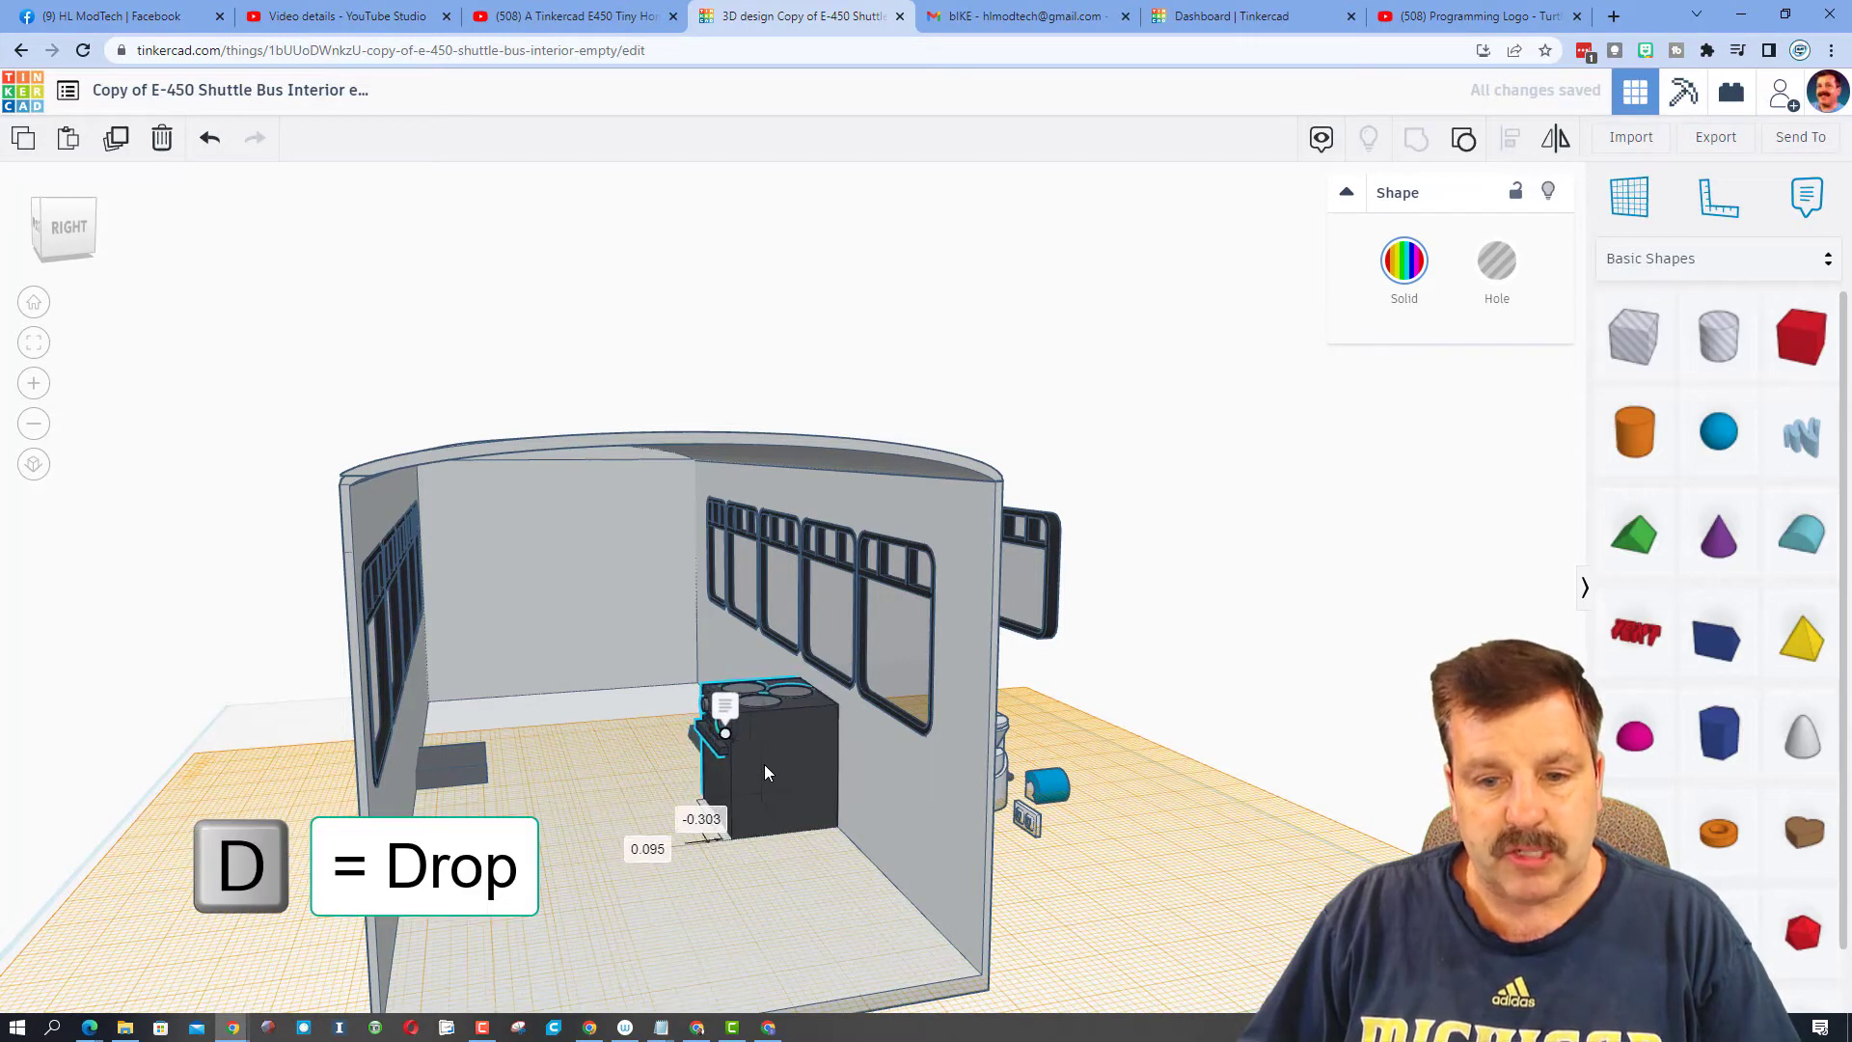
{"action": "left_click_drag", "start_coordinate": [765, 769], "coordinate": [767, 769]}
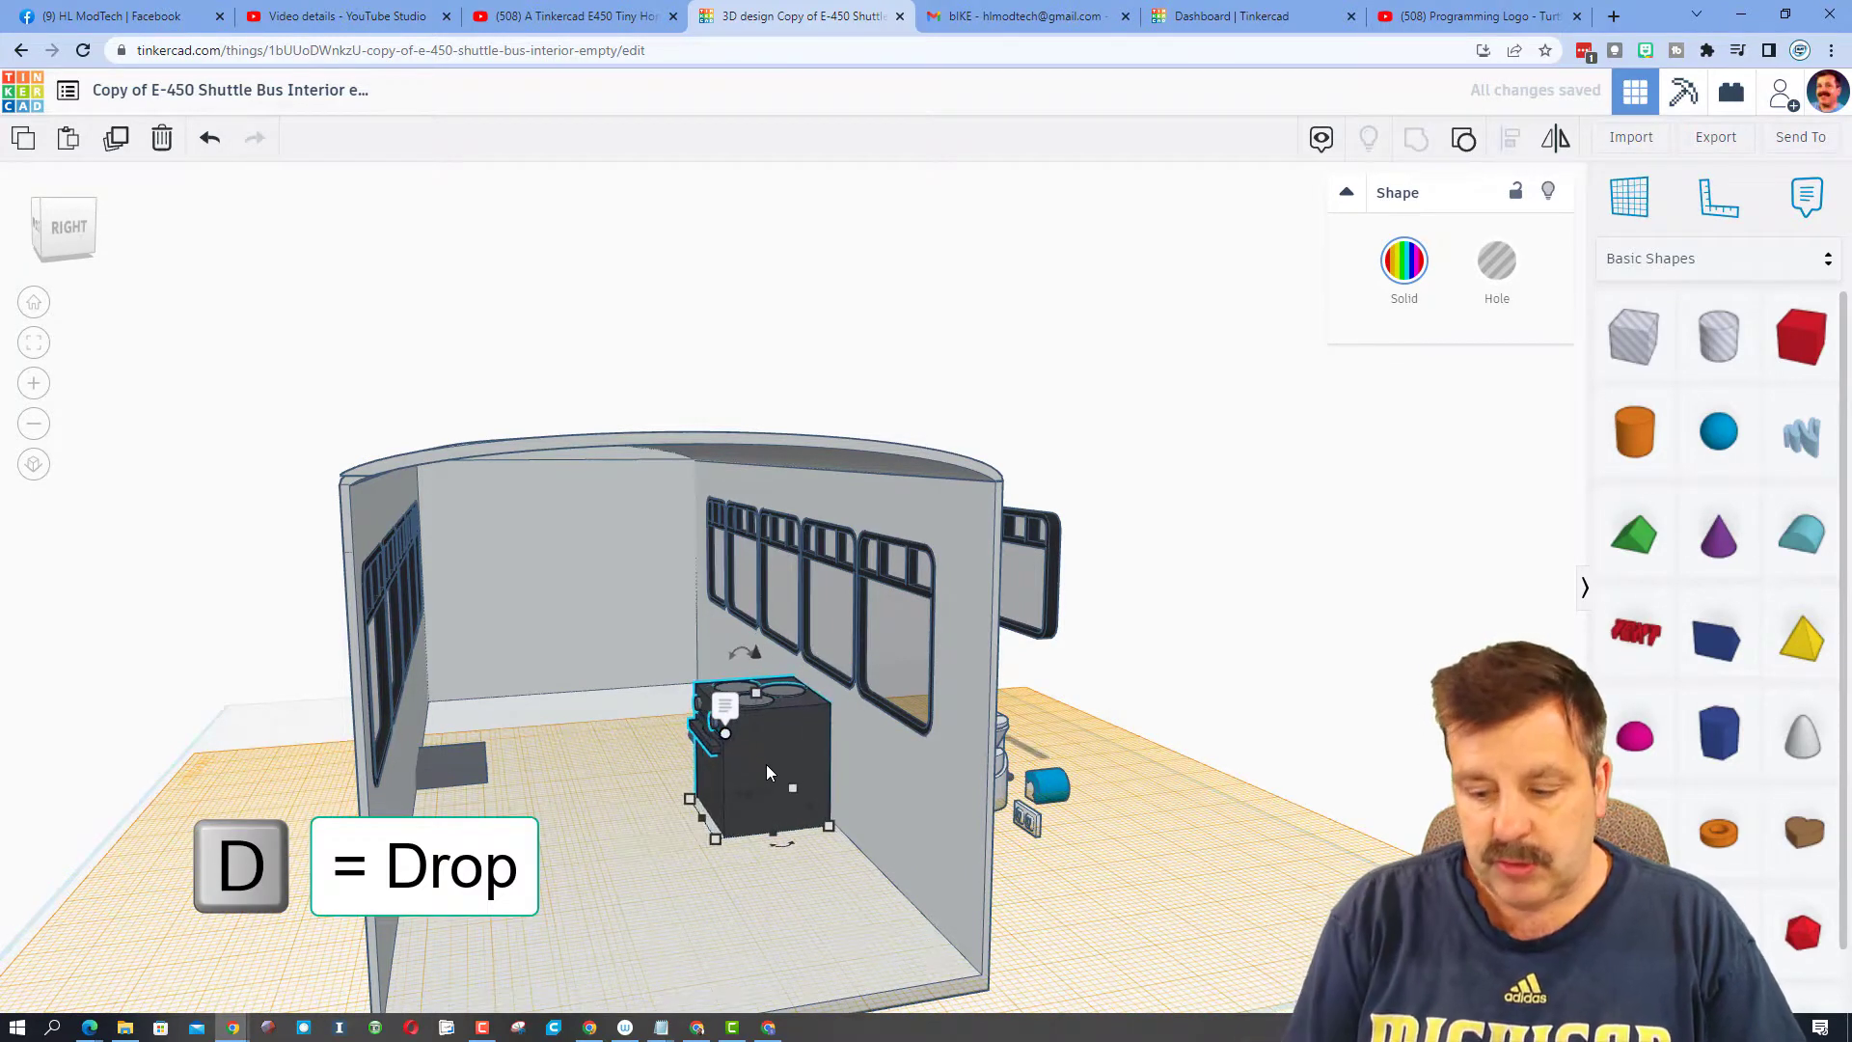
{"action": "key", "text": "Left"}
{"action": "key", "text": "Left"}
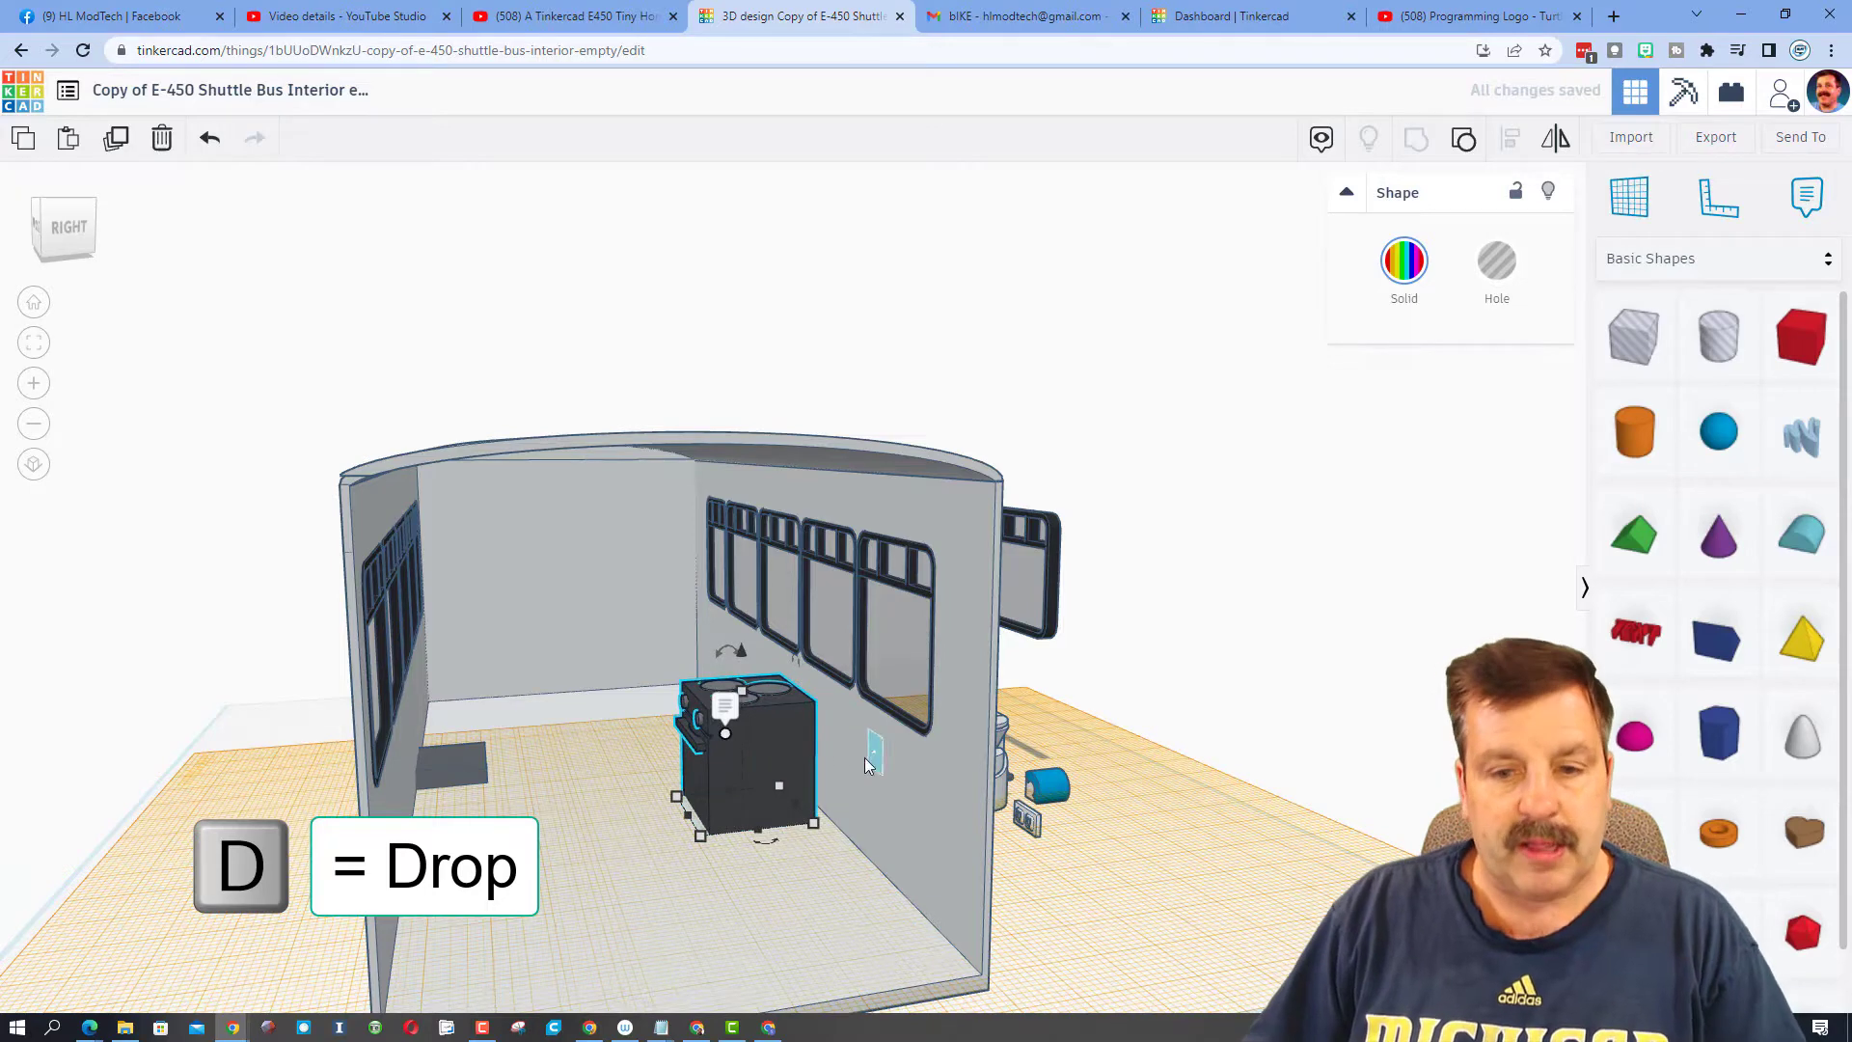
Place the workplane on the side wall behind the stove, set the stove against it, and return the workplane to the floor
{"action": "left_click", "coordinate": [865, 757]}
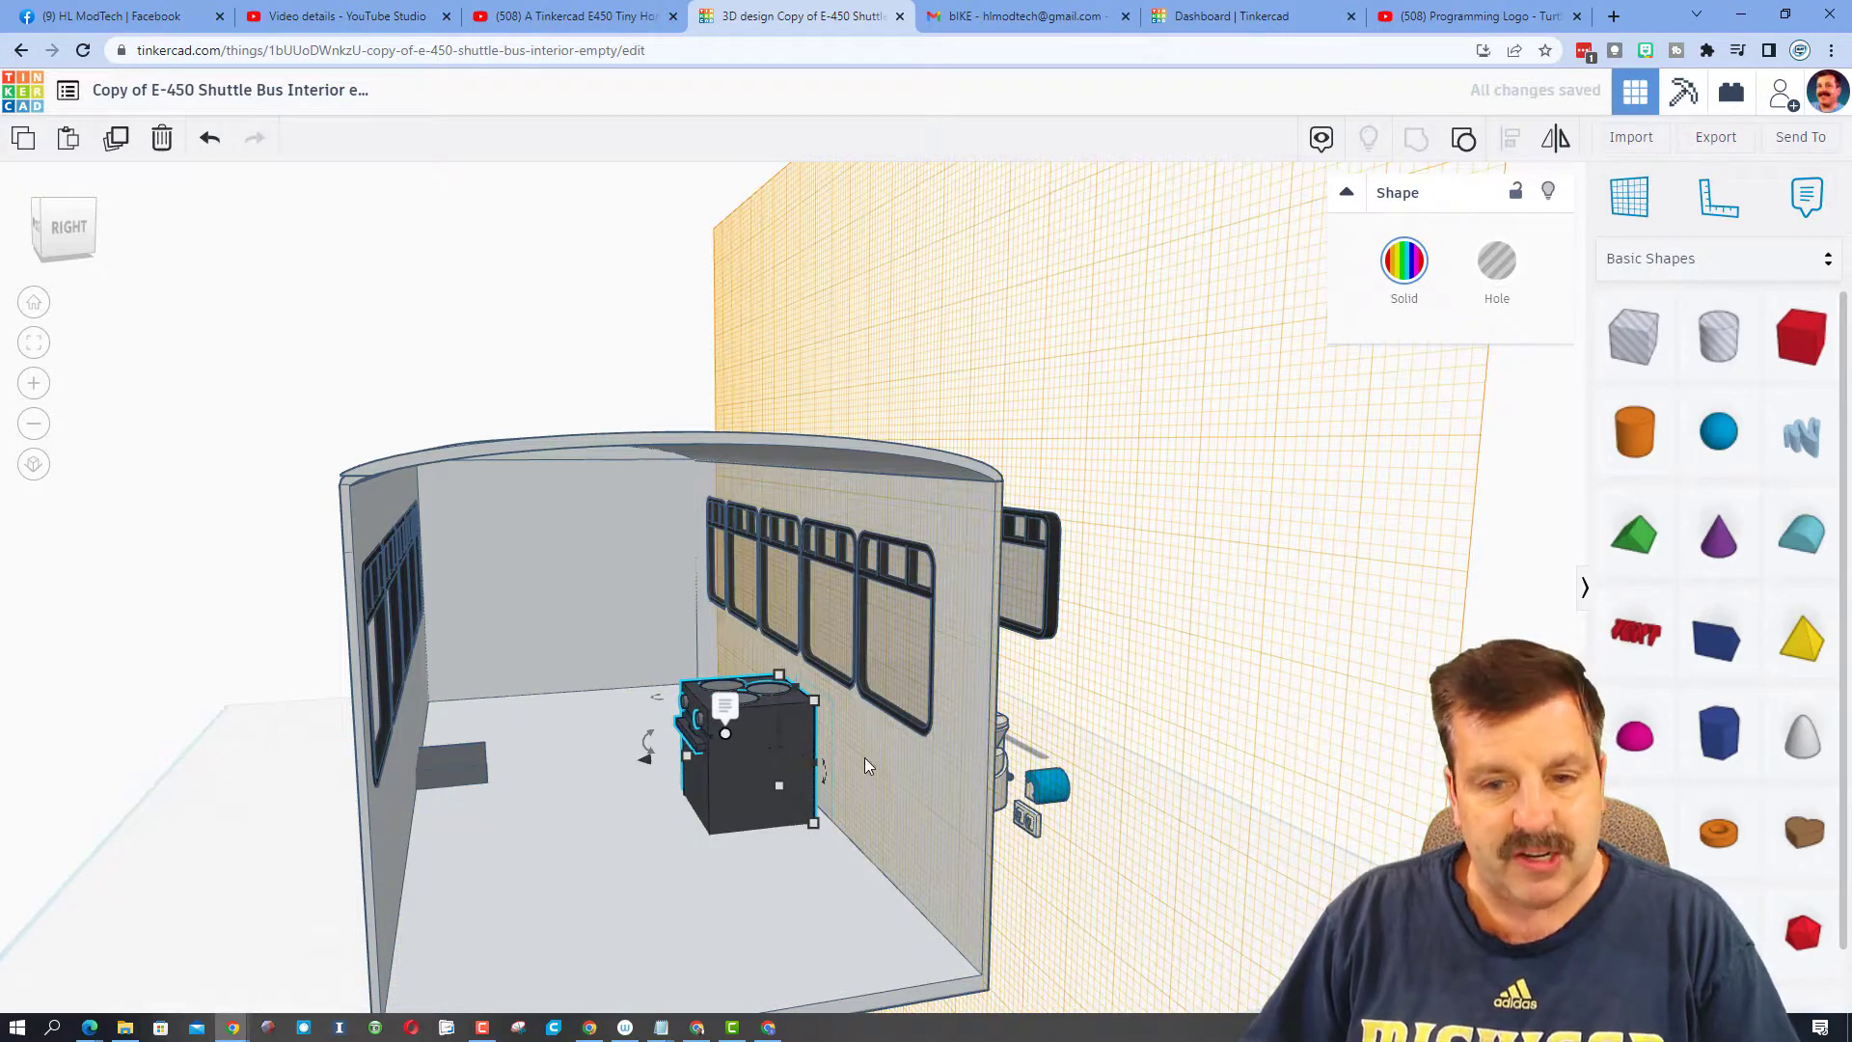
{"action": "key", "text": "Right"}
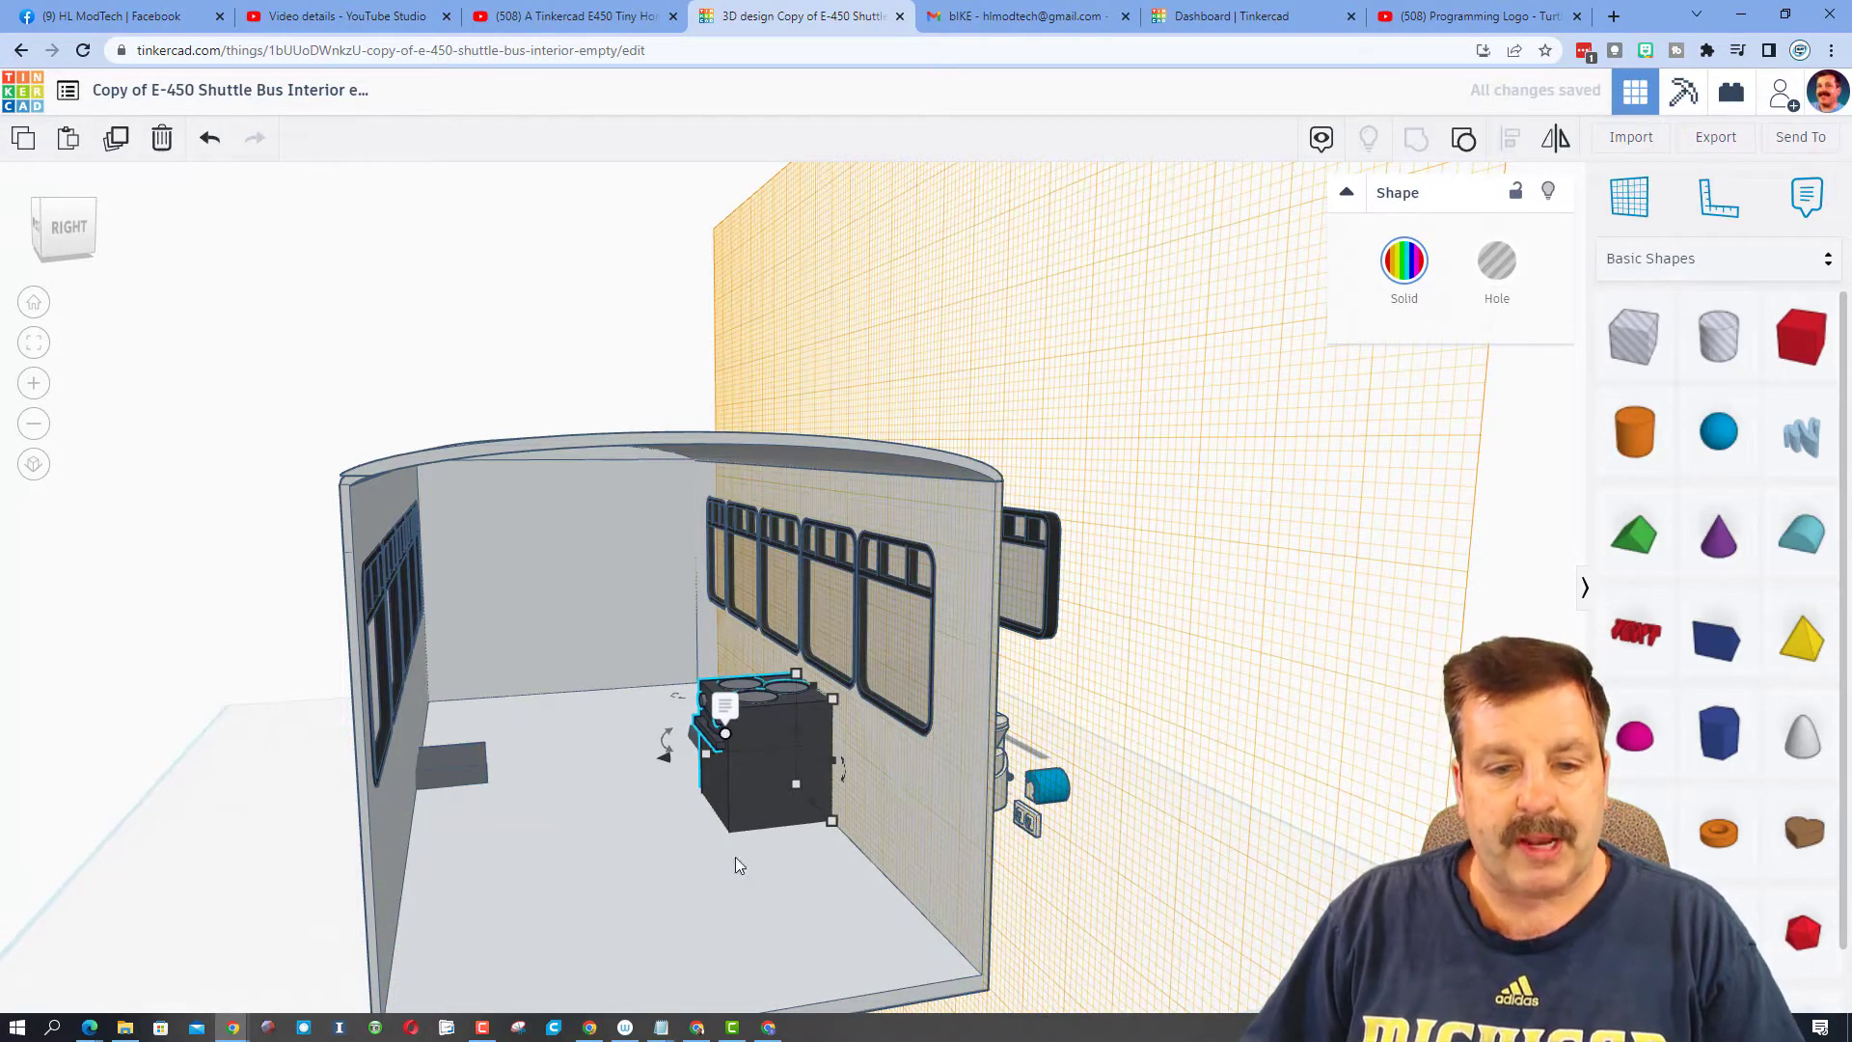
{"action": "left_click", "coordinate": [579, 864]}
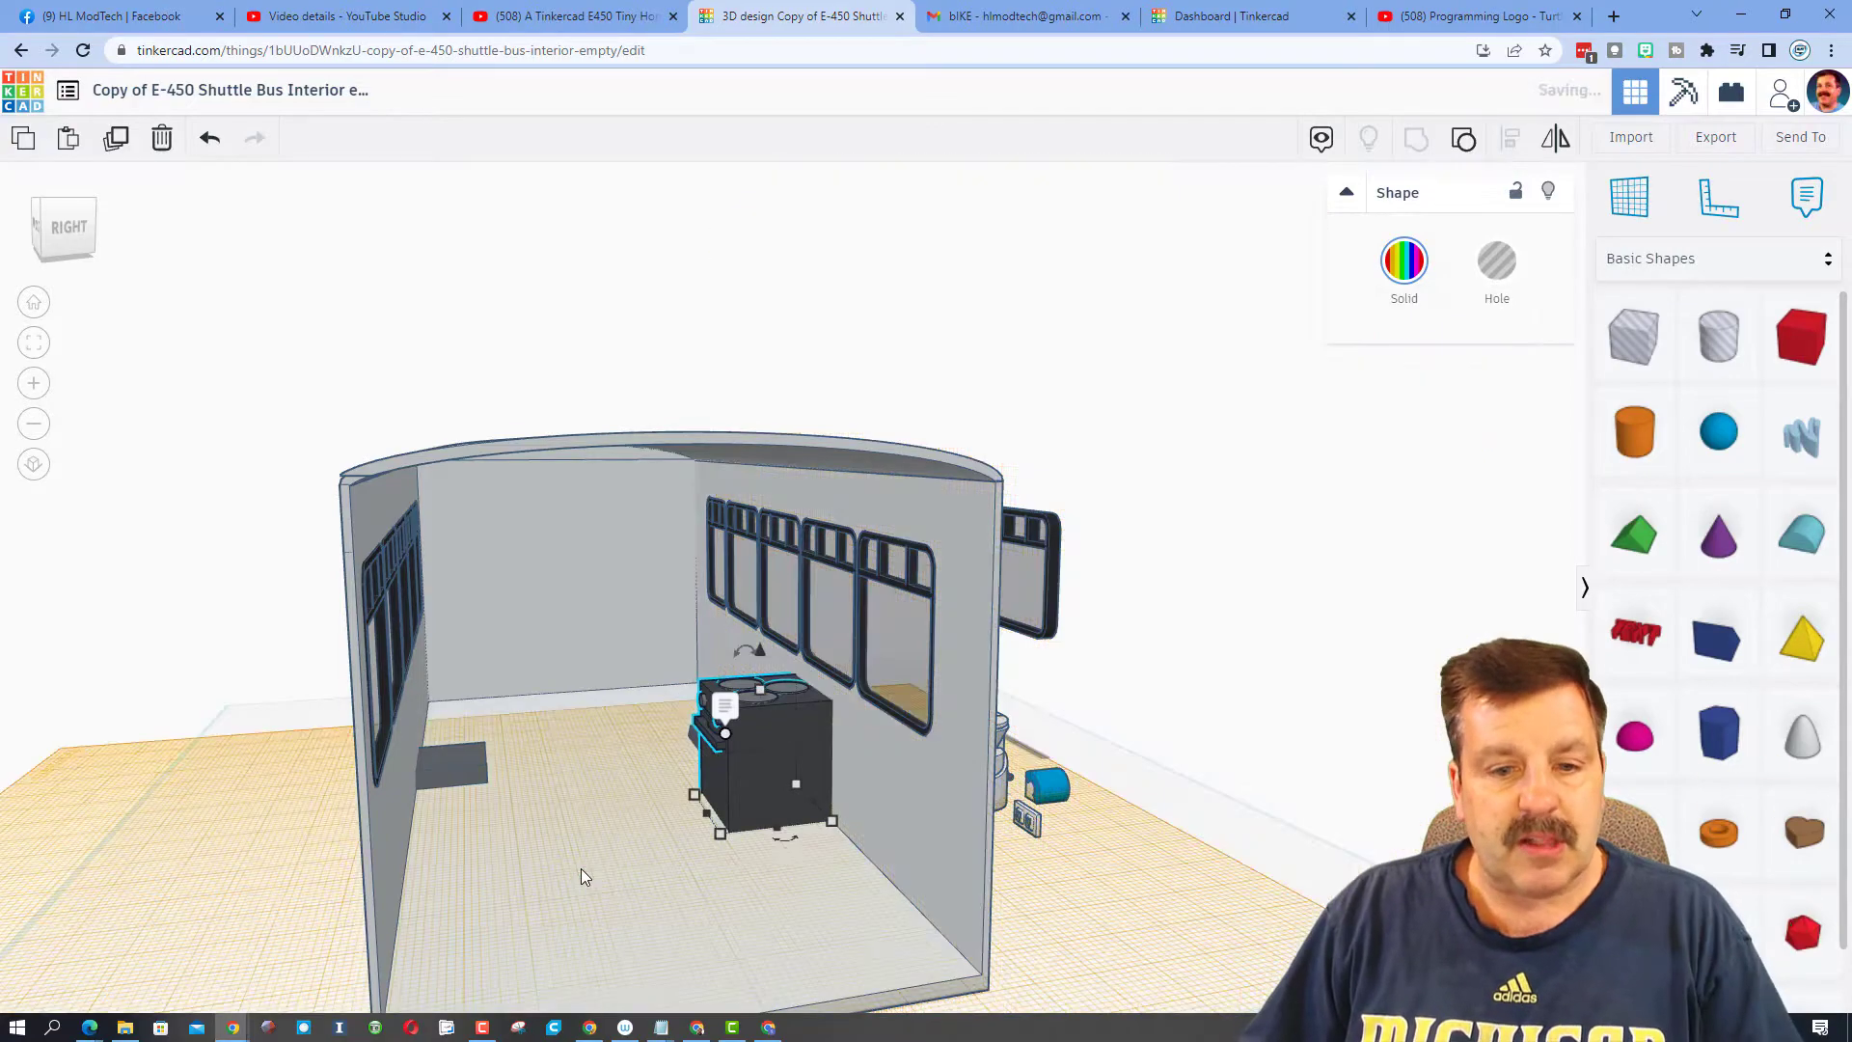
Move the toilet onto the floor near the bus's open end, opposite the stove, and rotate it about 90° to face inward
{"action": "right_click_drag", "start_coordinate": [581, 868], "coordinate": [712, 876]}
{"action": "left_click", "coordinate": [951, 820]}
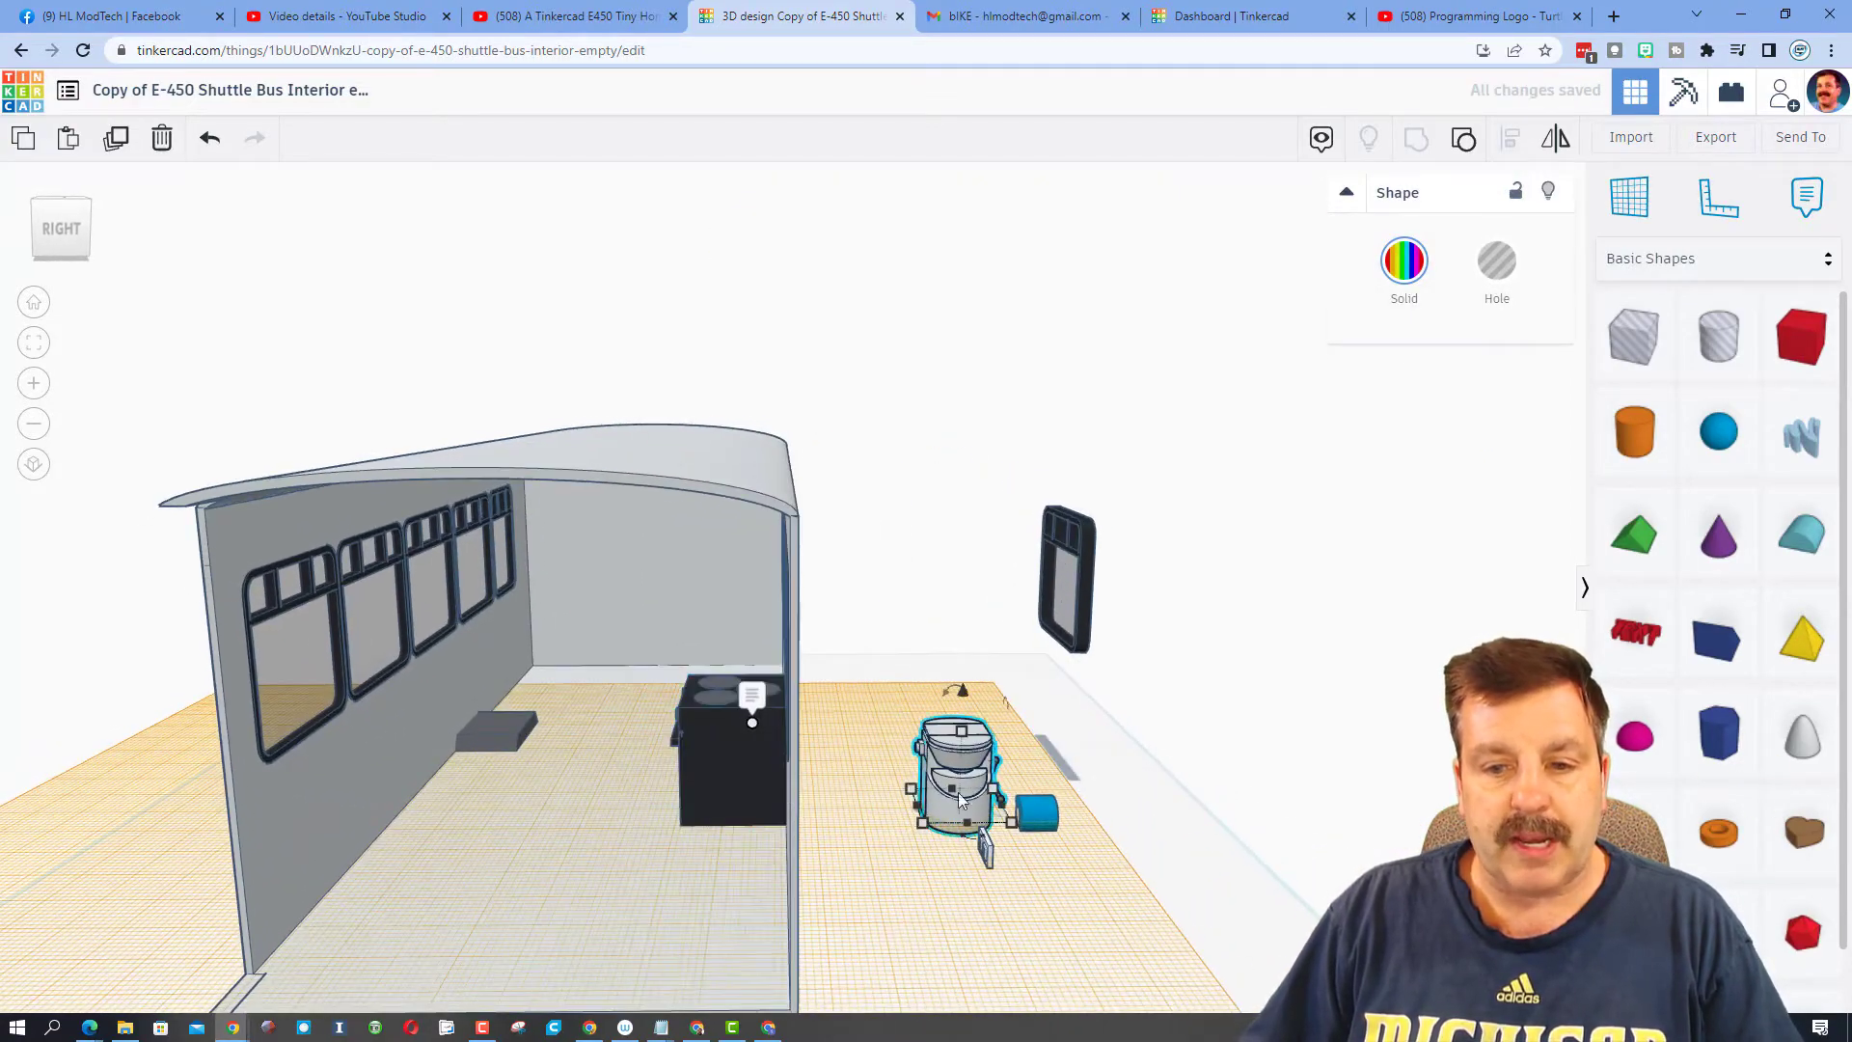
{"action": "right_click_drag", "start_coordinate": [951, 820], "coordinate": [848, 799]}
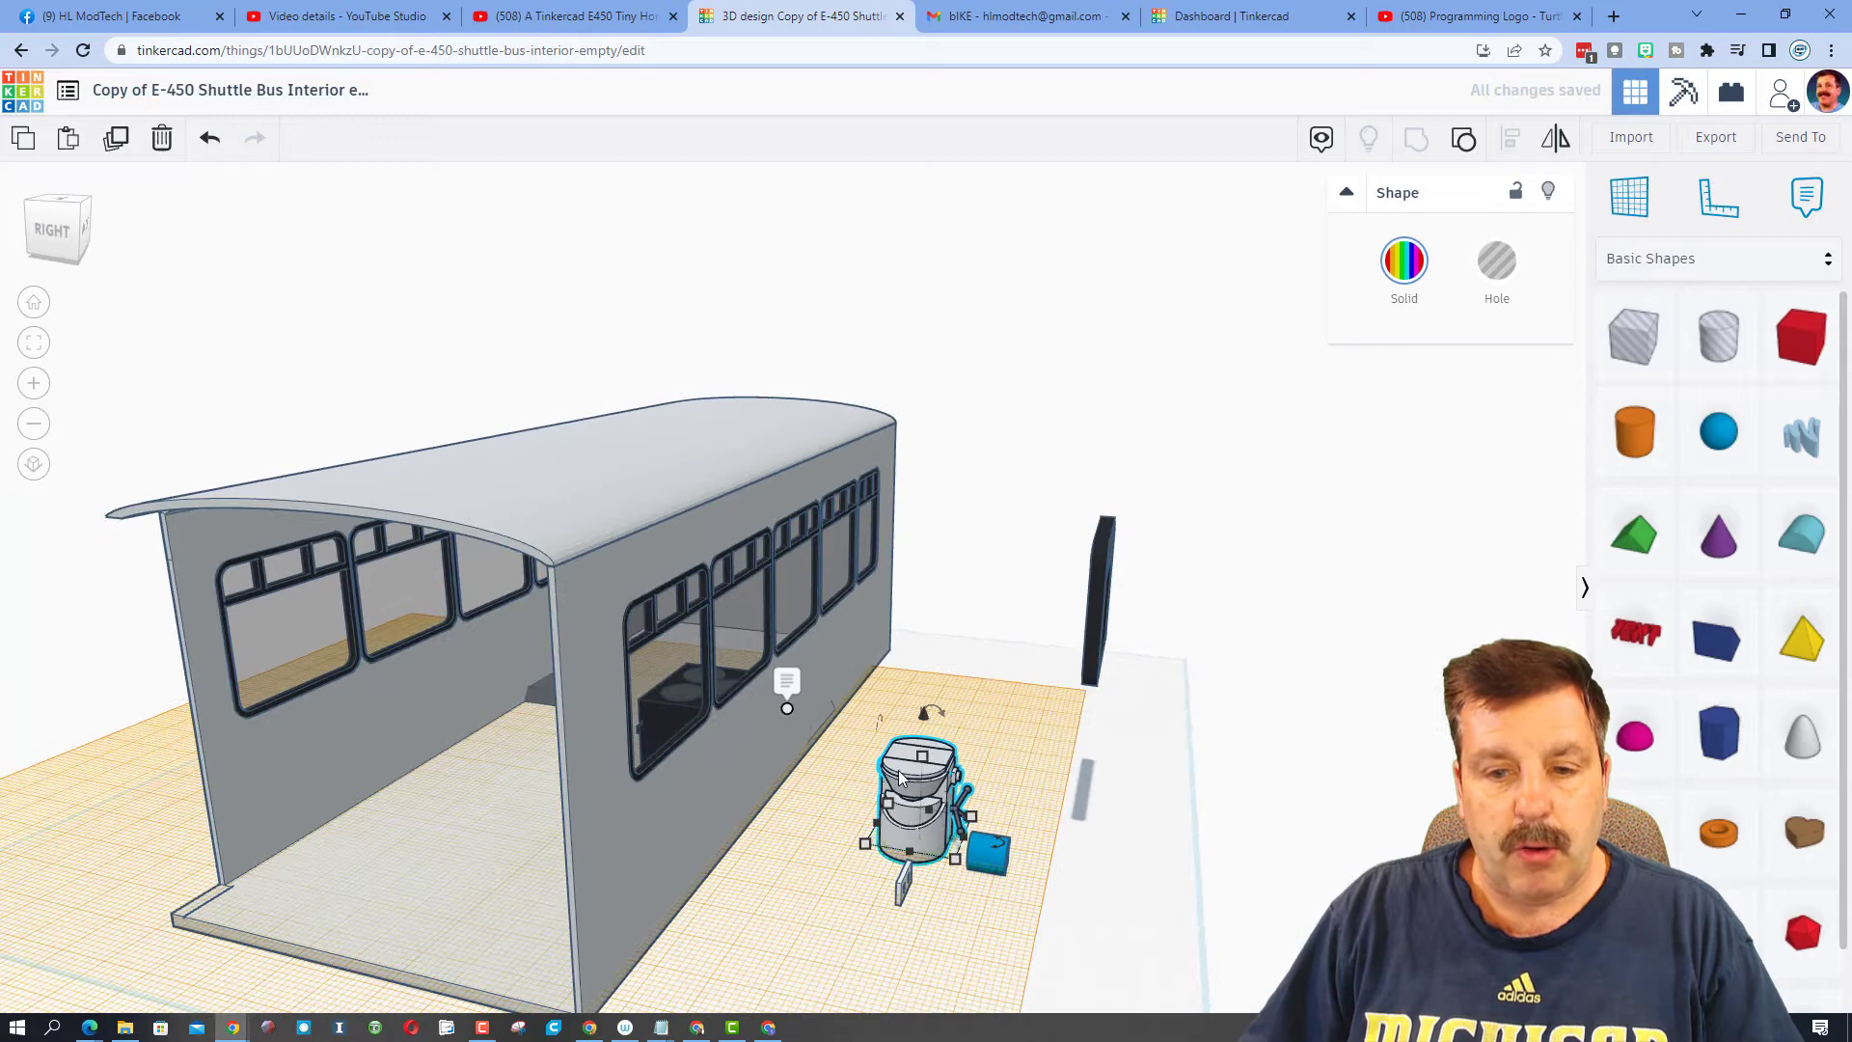
{"action": "left_click_drag", "start_coordinate": [883, 789], "coordinate": [343, 769]}
{"action": "left_click_drag", "start_coordinate": [447, 831], "coordinate": [454, 806]}
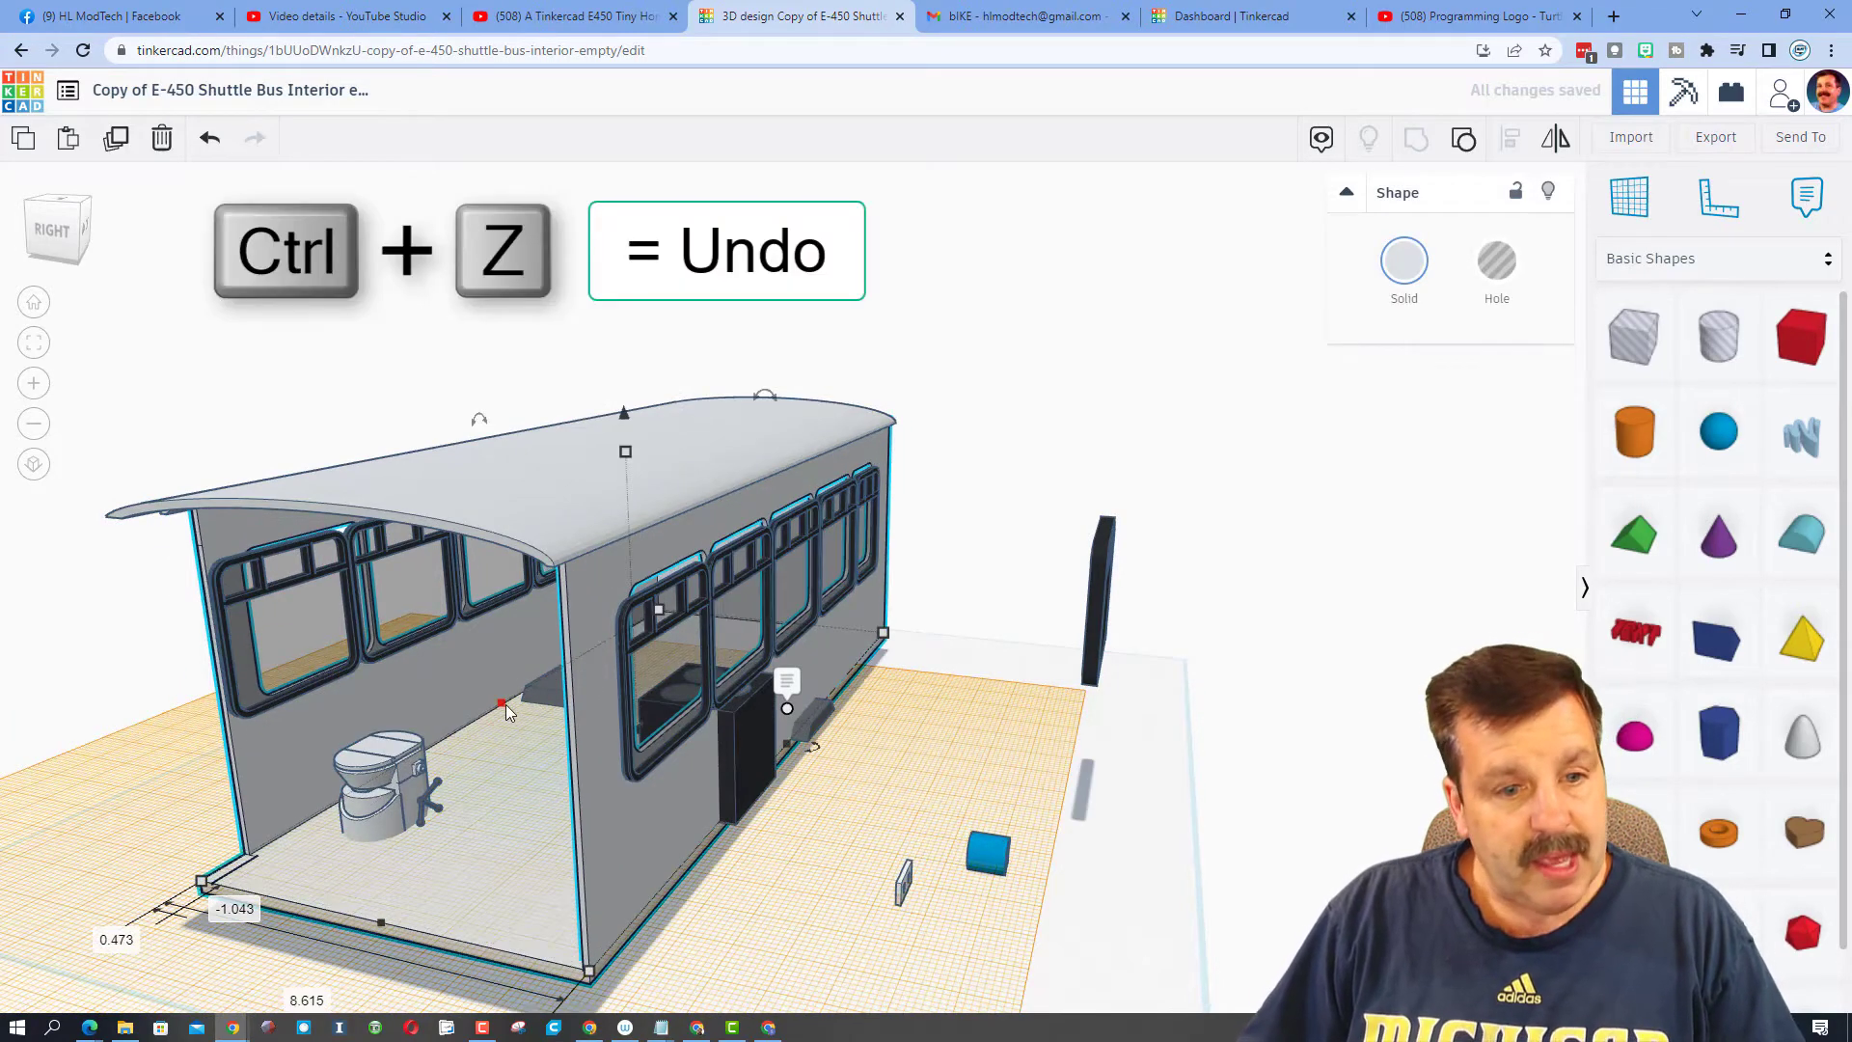
{"action": "key", "text": "ctrl+z"}
{"action": "left_click", "coordinate": [391, 820]}
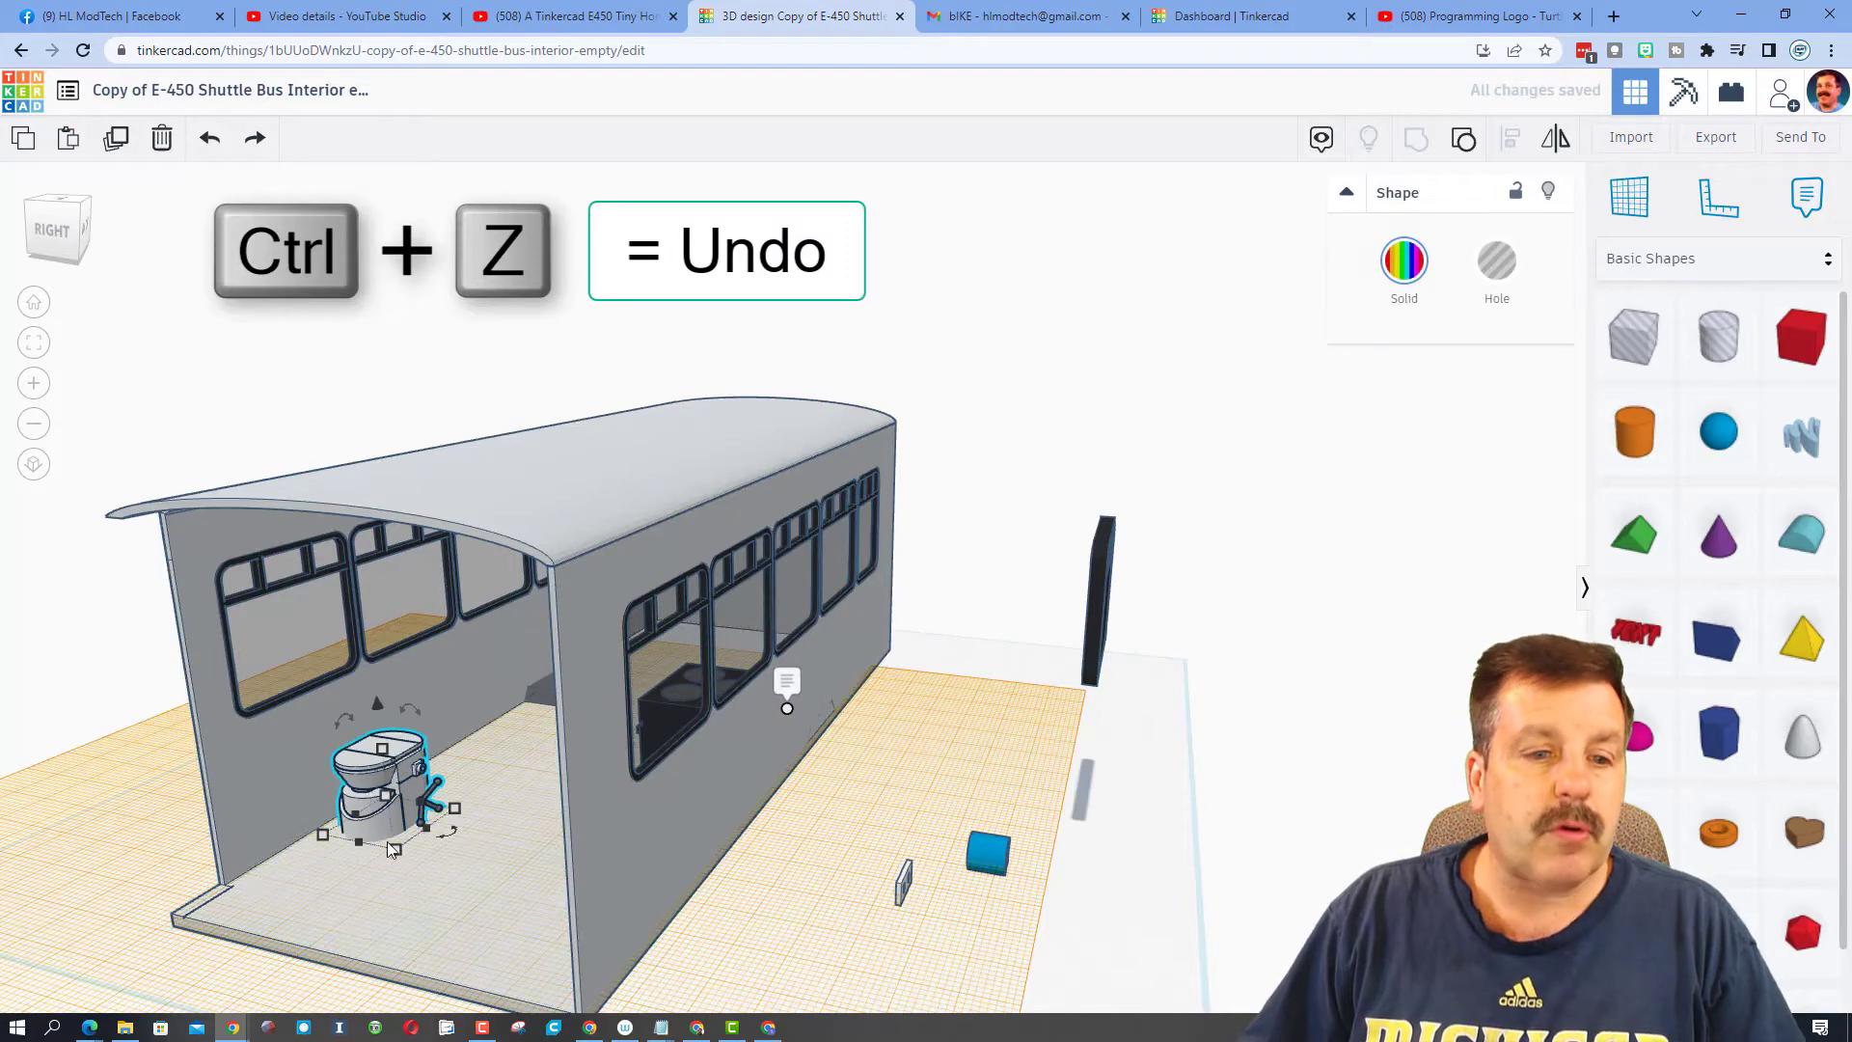
{"action": "left_click_drag", "start_coordinate": [434, 849], "coordinate": [456, 778]}
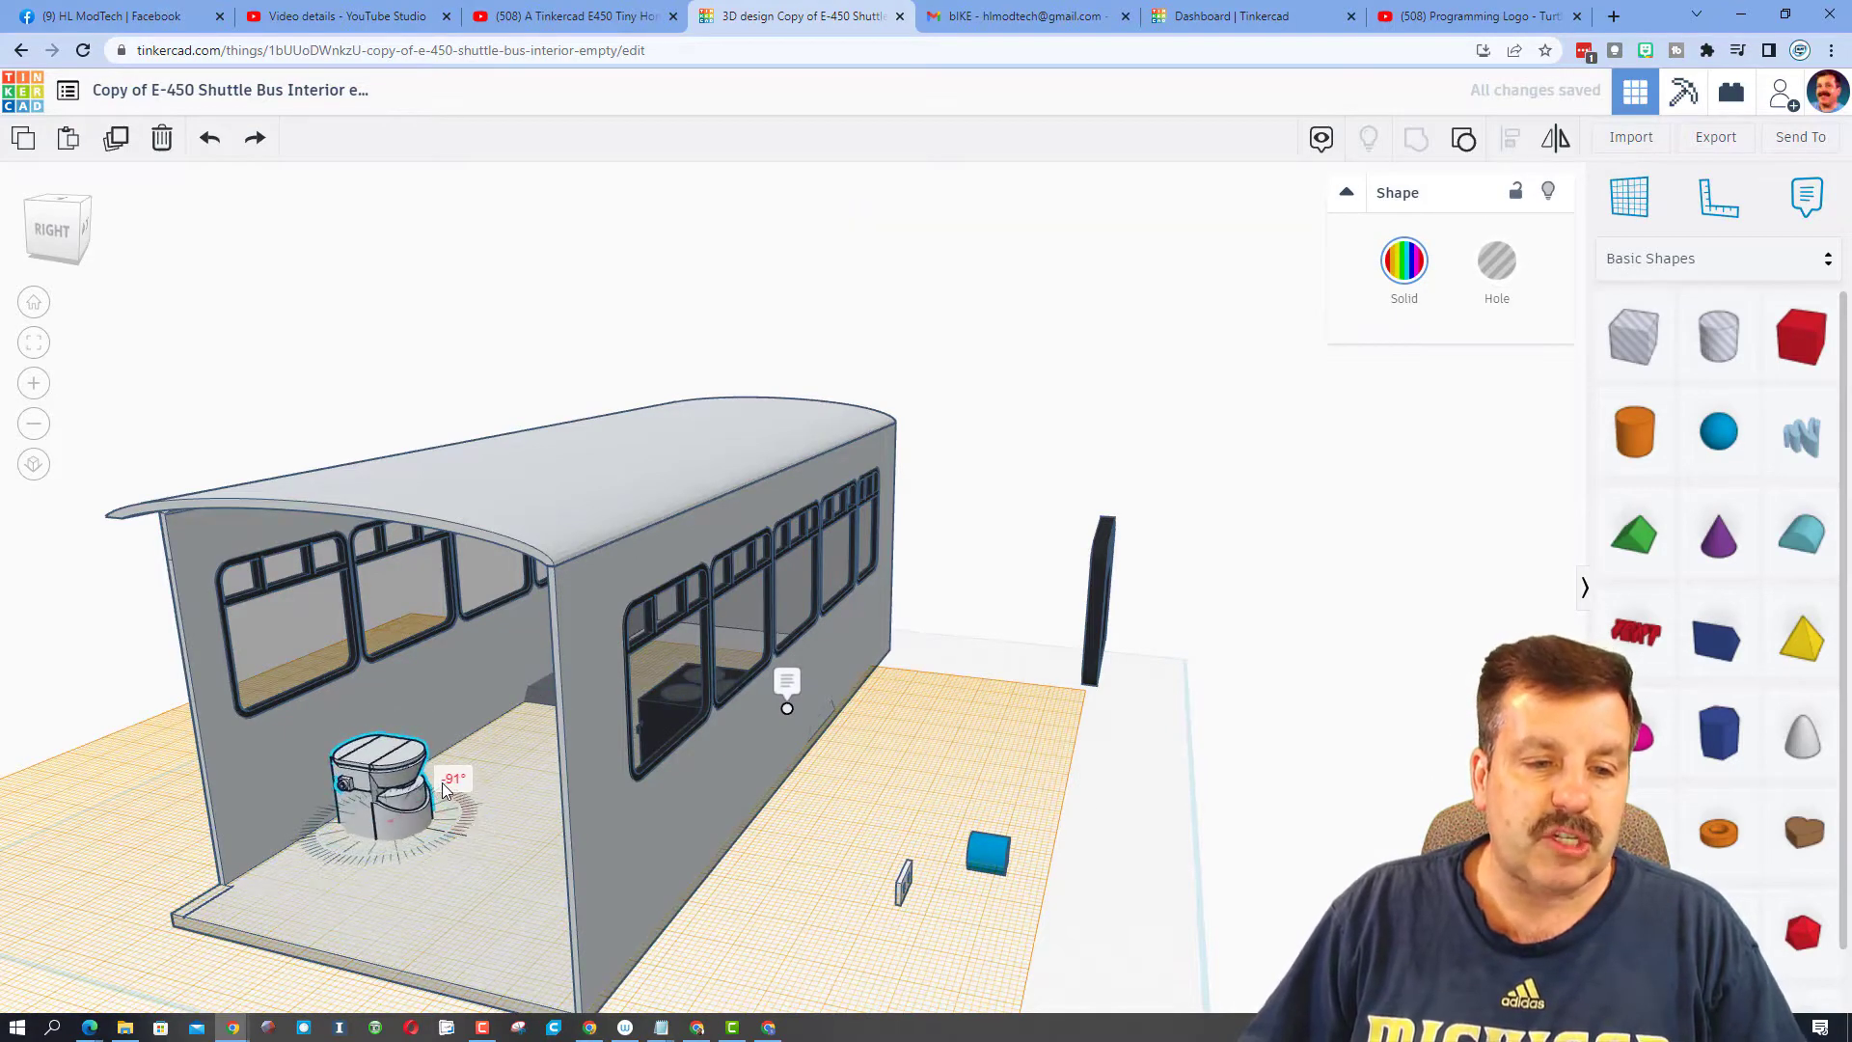
Place the workplane on the wall behind the toilet and mount the blue toilet paper roll on that wall
{"action": "left_click", "coordinate": [984, 864]}
{"action": "right_click_drag", "start_coordinate": [993, 865], "coordinate": [1153, 851]}
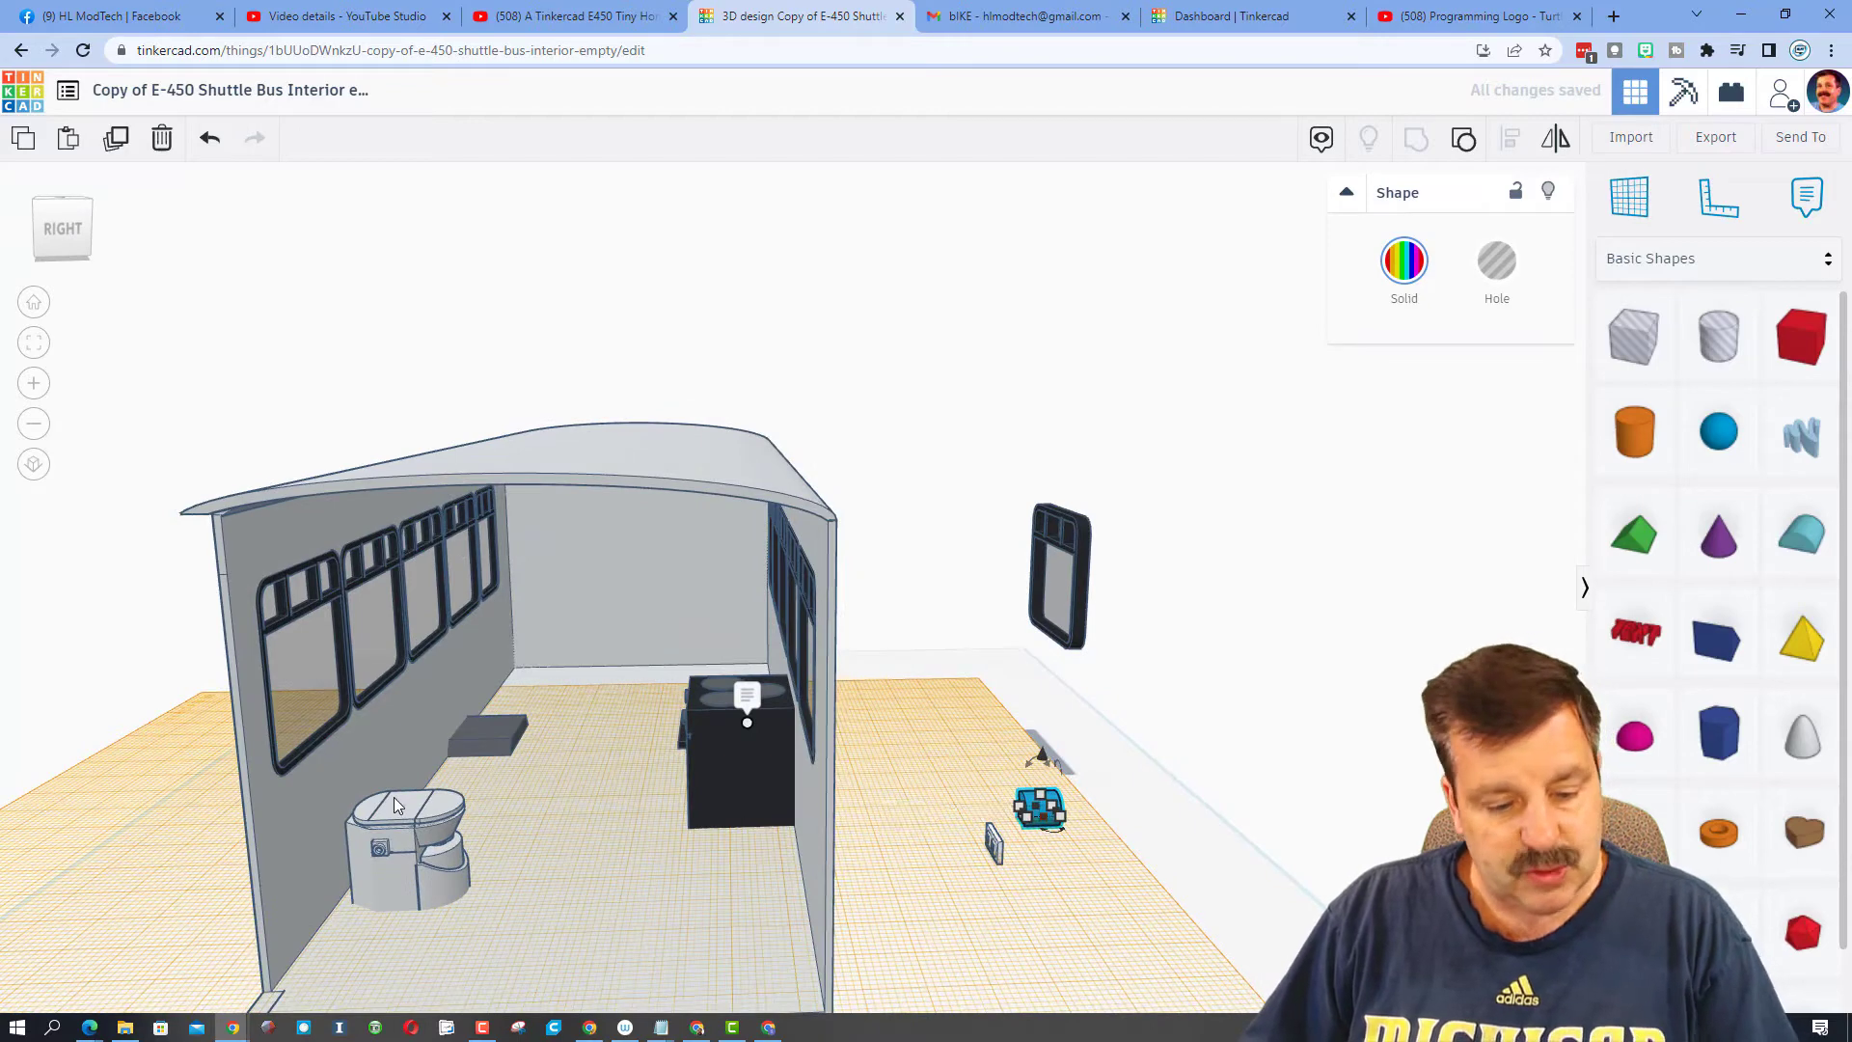
{"action": "left_click", "coordinate": [359, 744]}
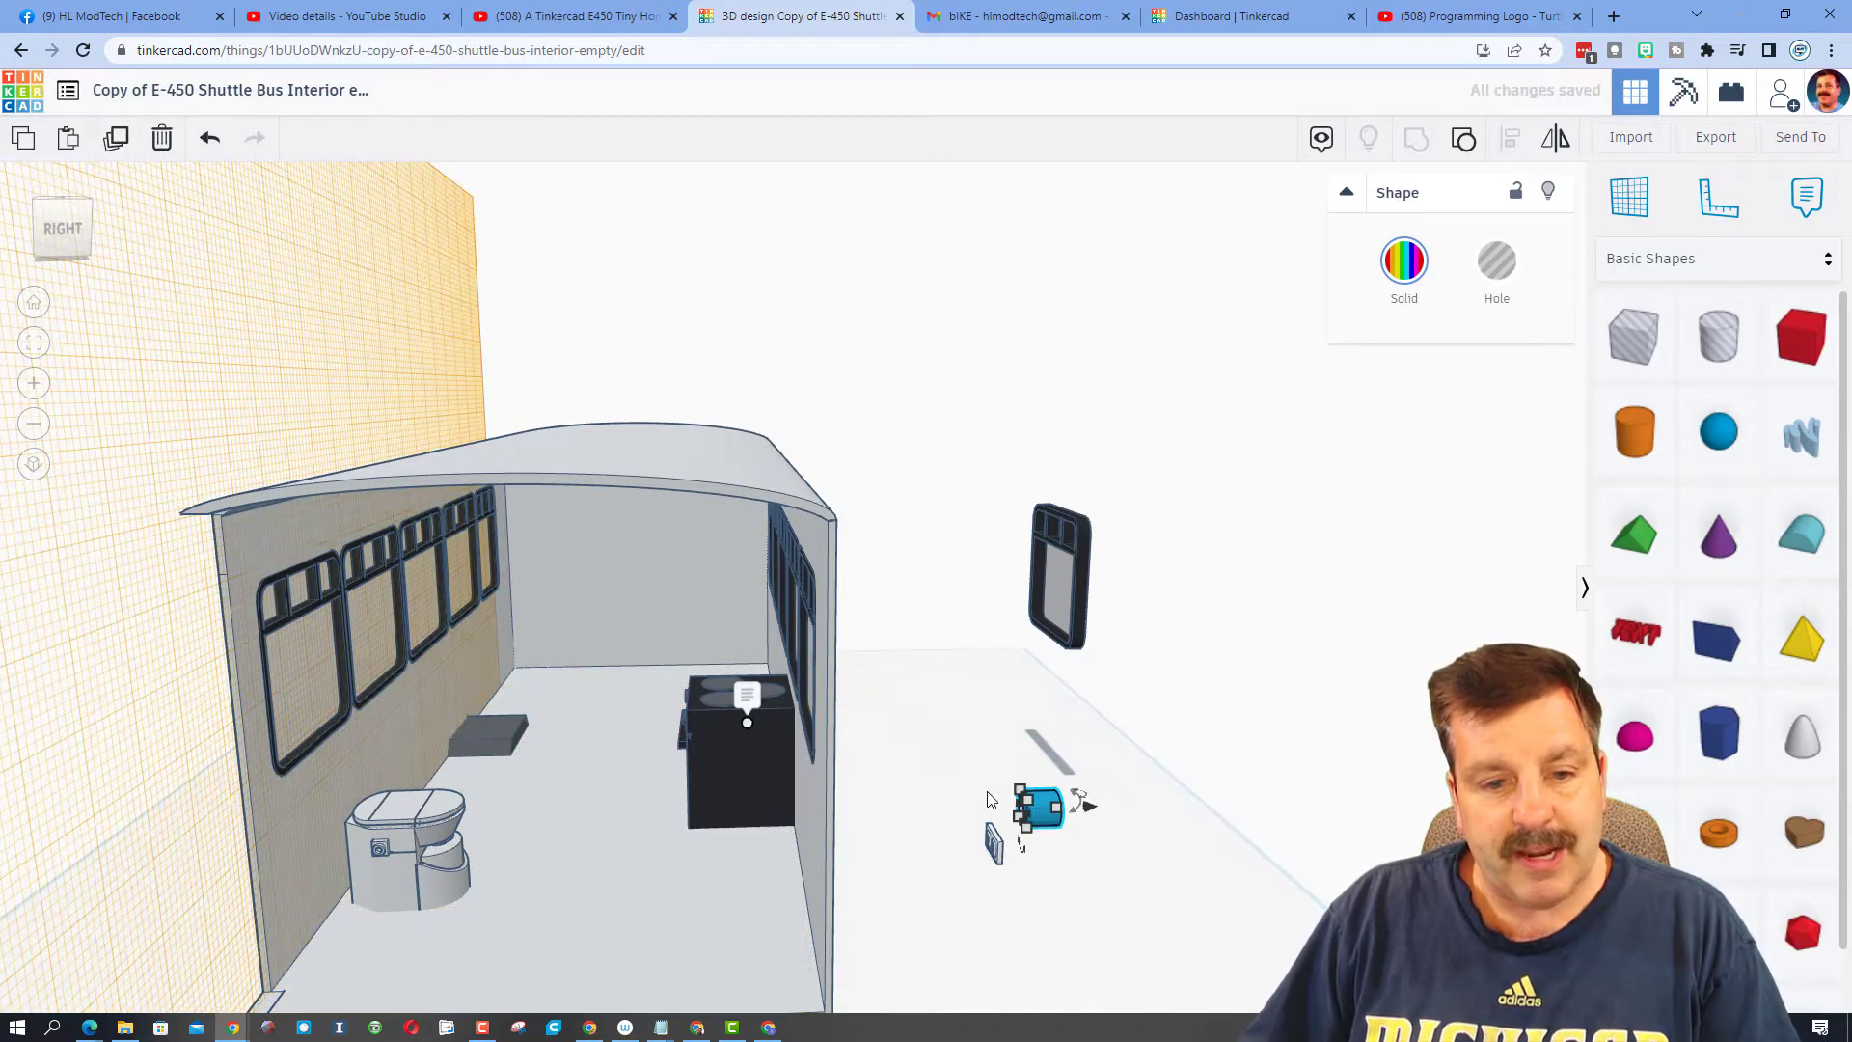
{"action": "key", "text": "d"}
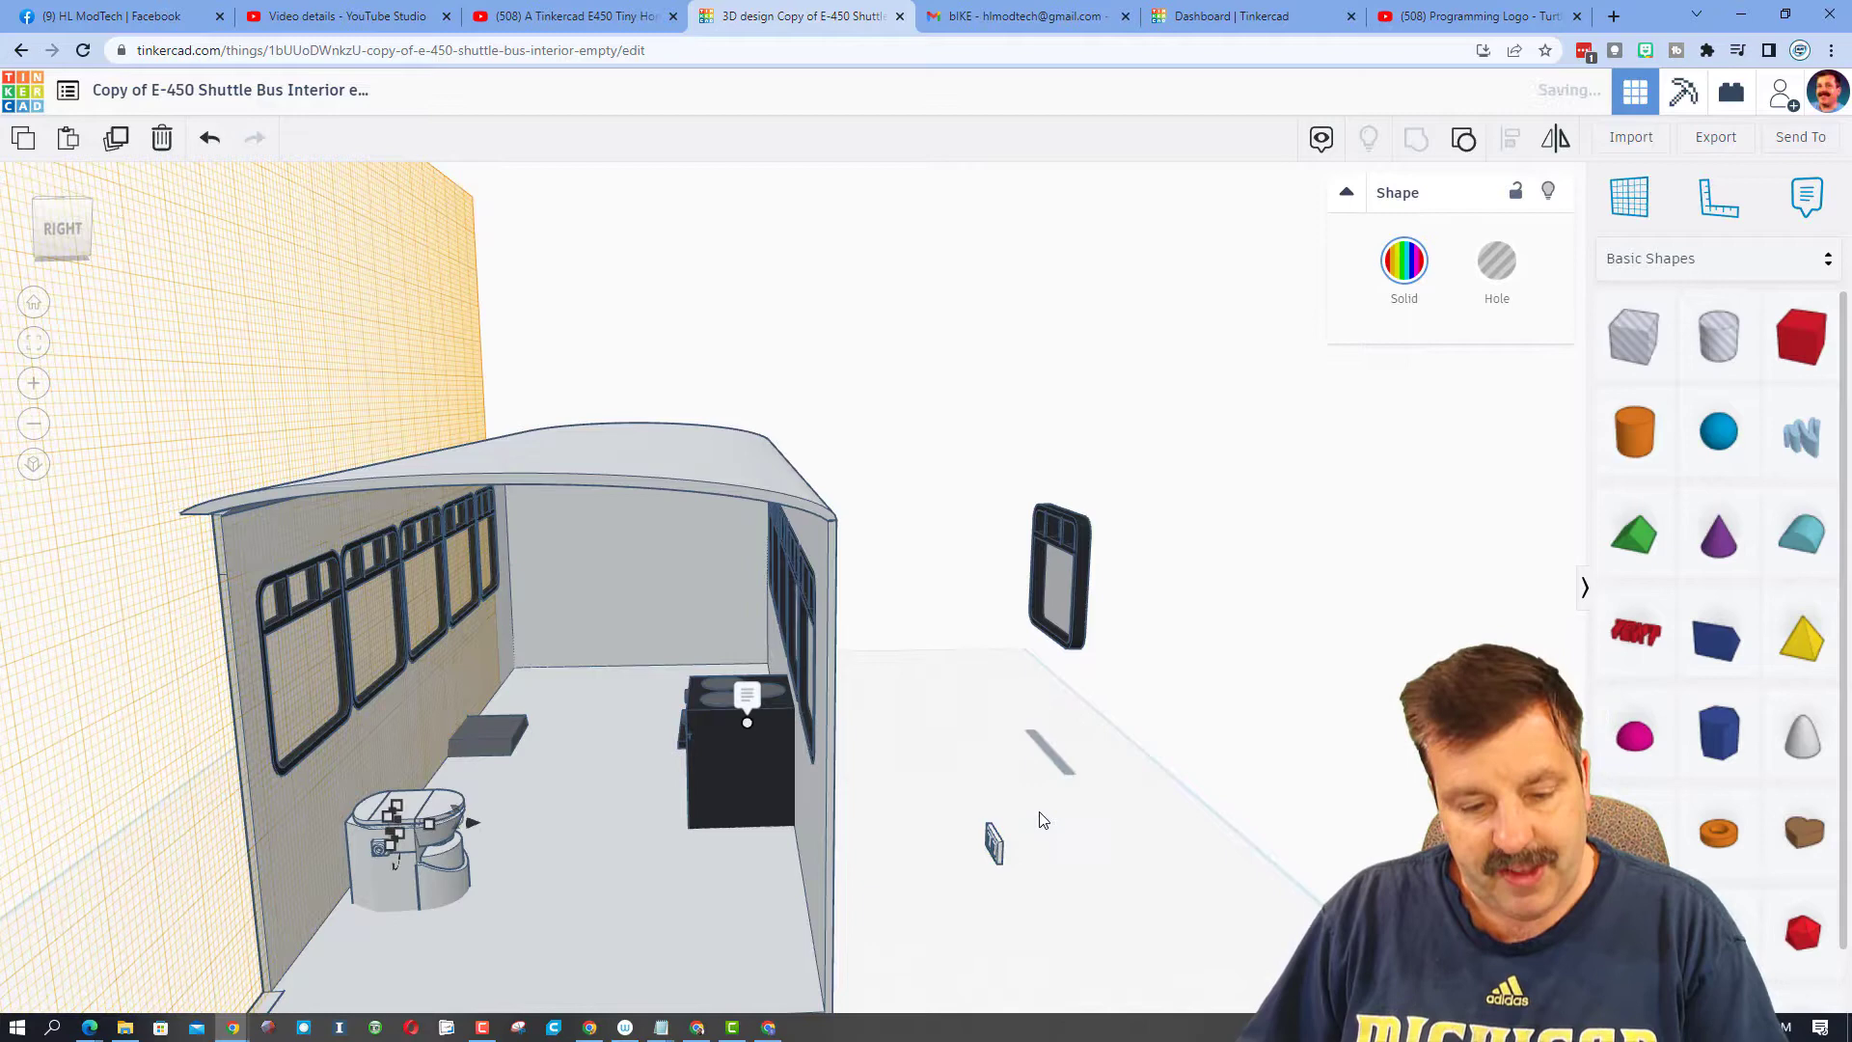
Raise the blue toilet paper roll along the wall until it sits above the toilet, below the windows
{"action": "right_click_drag", "start_coordinate": [742, 854], "coordinate": [612, 864]}
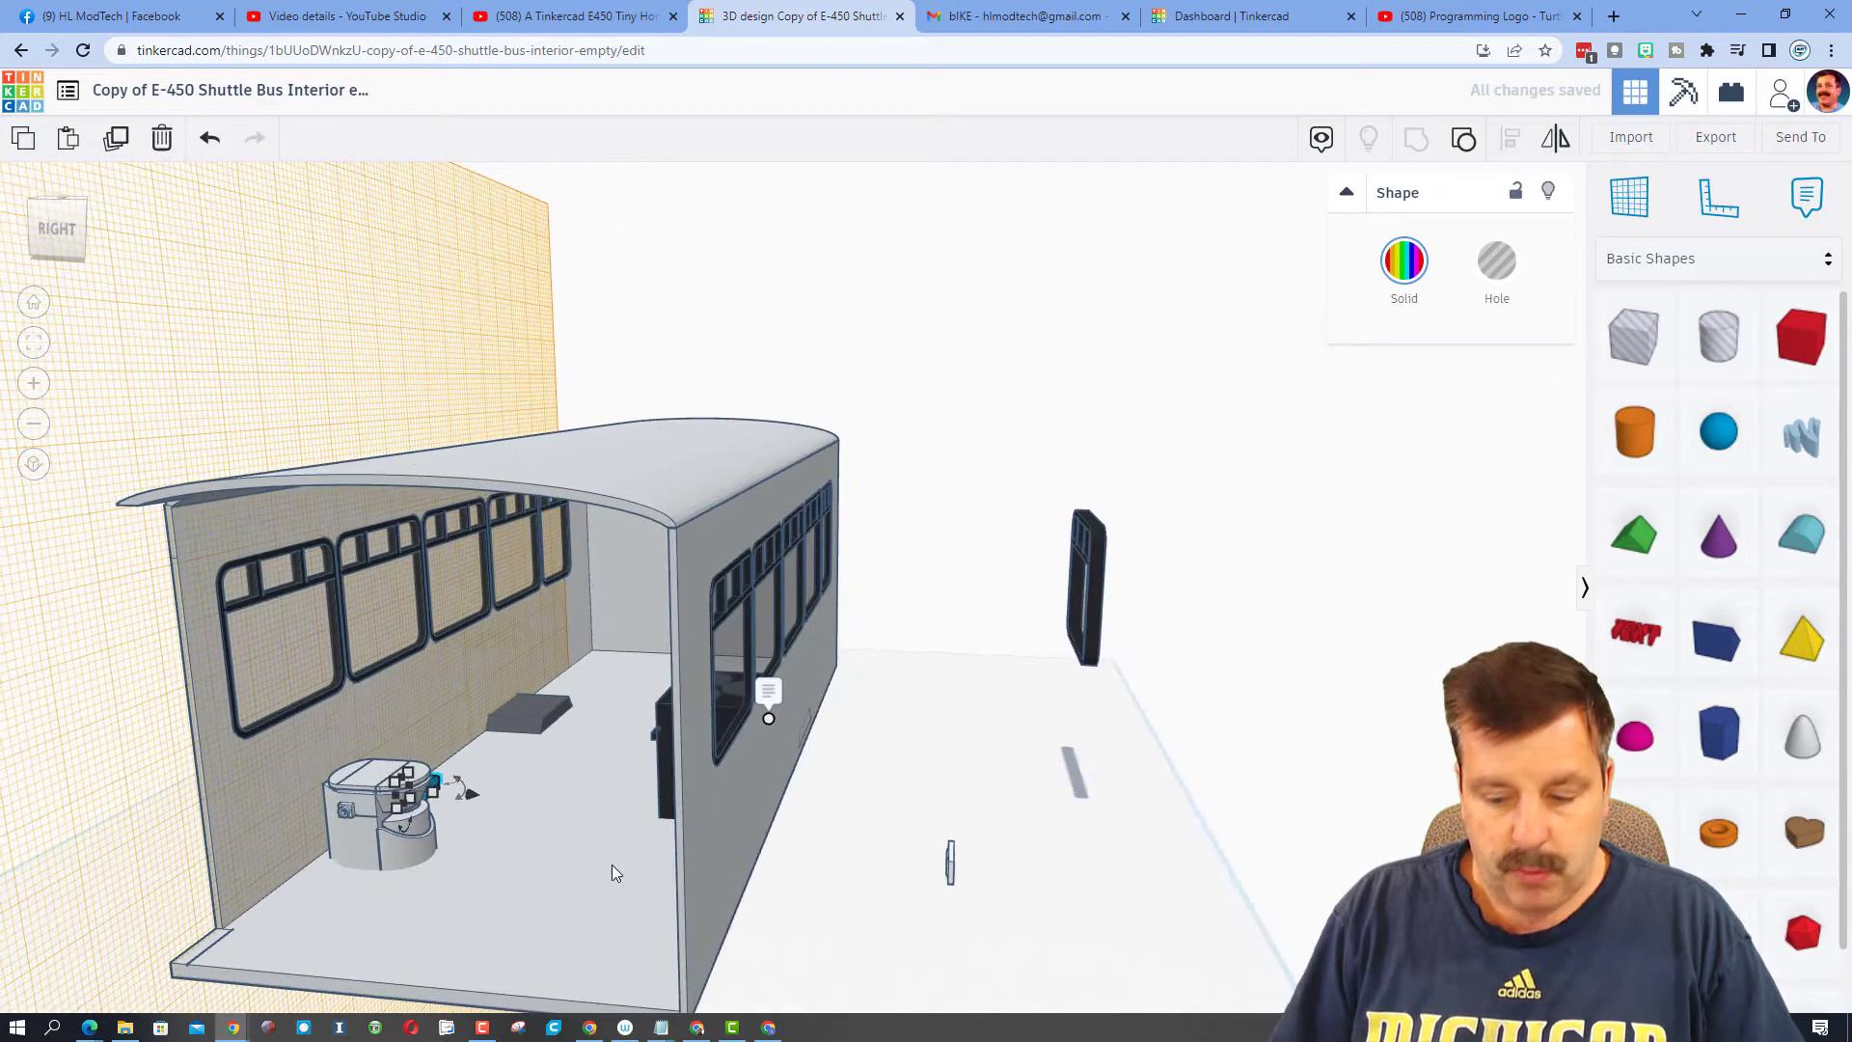
{"action": "key", "text": "Up"}
{"action": "key", "text": "Up"}
{"action": "key", "text": "Up"}
{"action": "key", "text": "Up"}
{"action": "key", "text": "Up"}
{"action": "key", "text": "Up"}
{"action": "key", "text": "Up"}
{"action": "key", "text": "Up"}
{"action": "key", "text": "Up"}
{"action": "key", "text": "Up"}
{"action": "key", "text": "Up"}
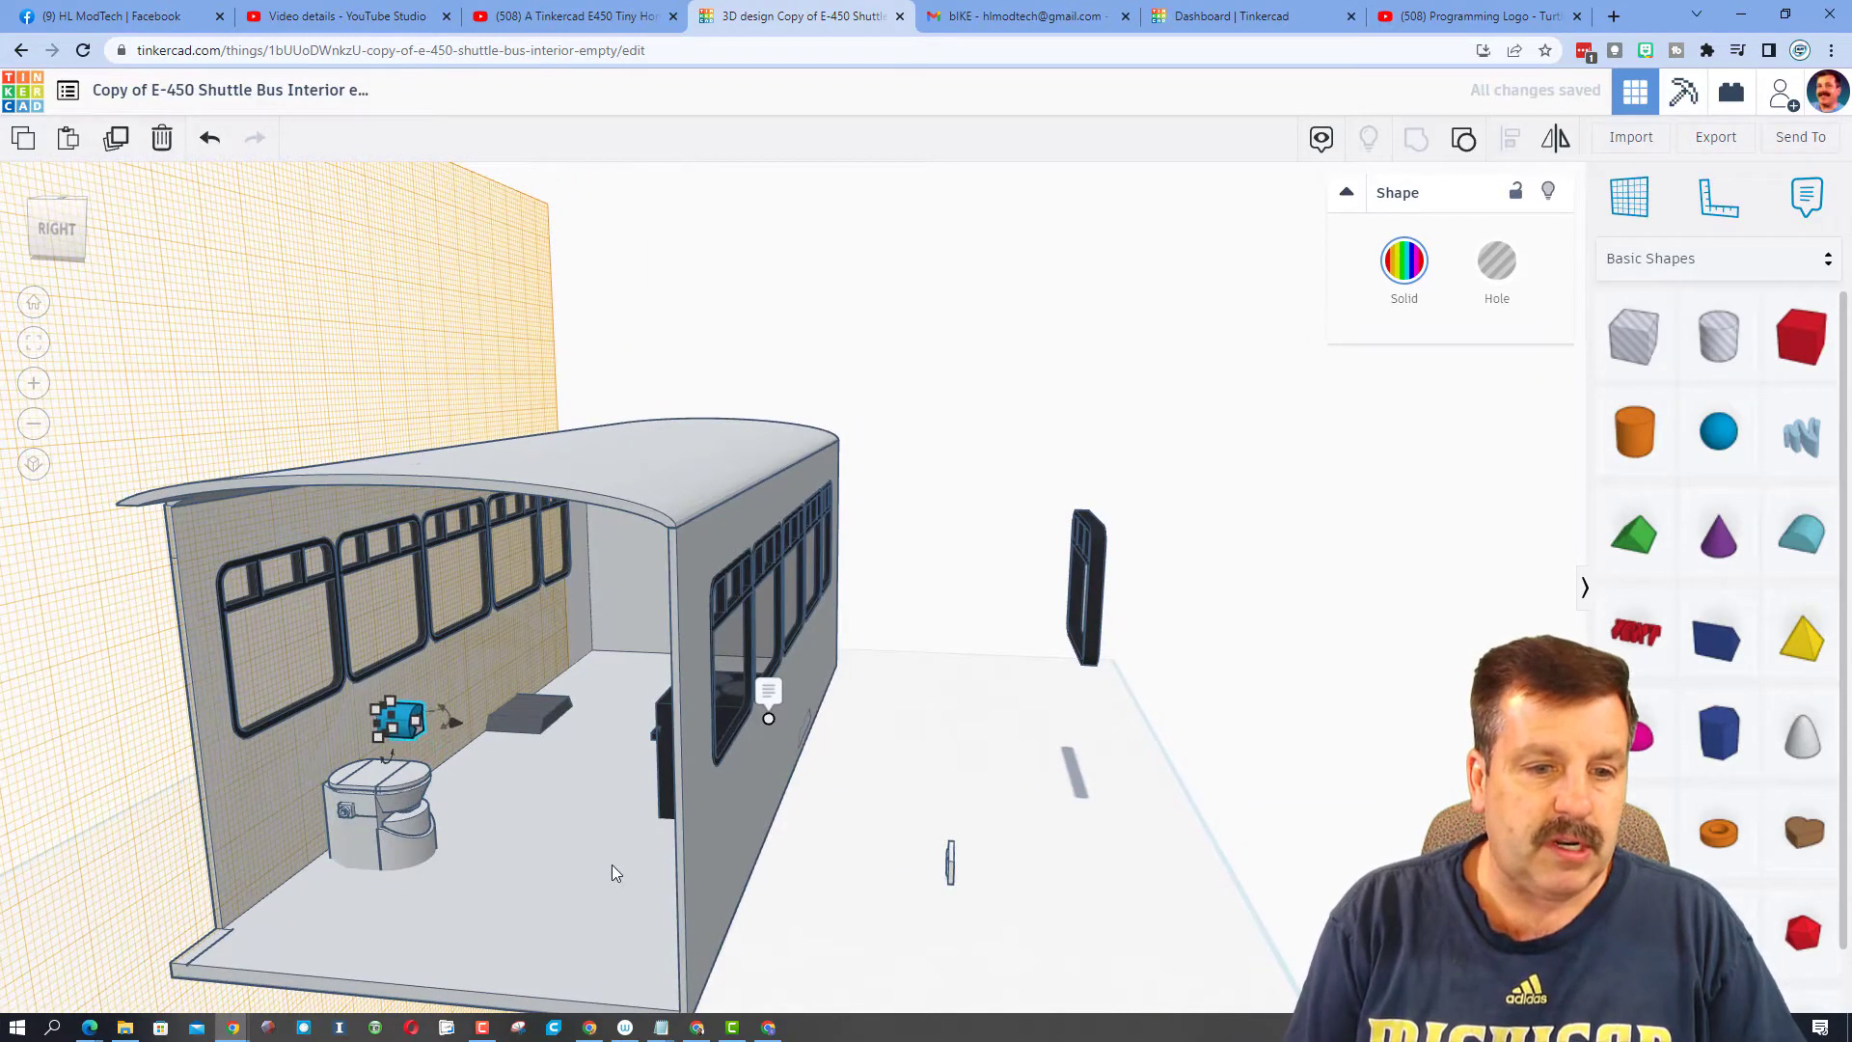
Duplicate the electrical outlet, place the workplane on the wall behind the stove, and drop the copy onto it
{"action": "left_click", "coordinate": [963, 866]}
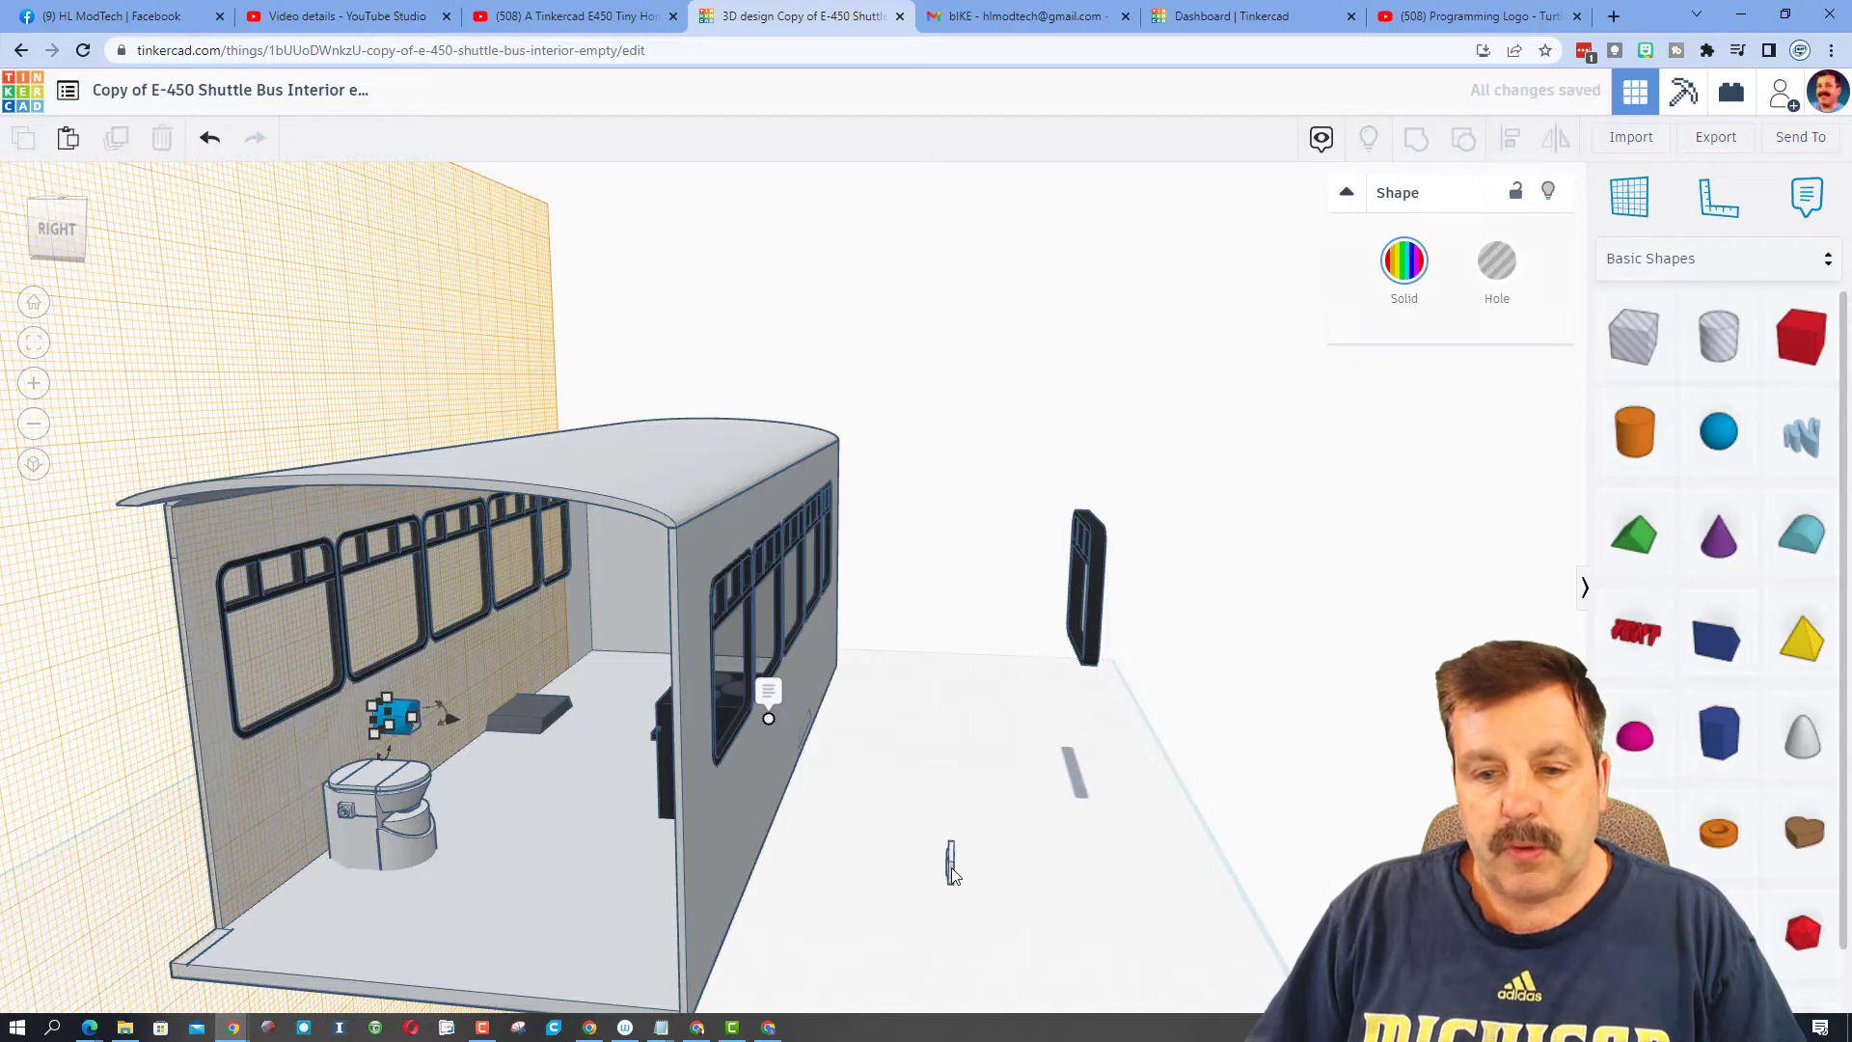
{"action": "right_click_drag", "start_coordinate": [909, 876], "coordinate": [997, 868]}
{"action": "left_click", "coordinate": [1009, 836]}
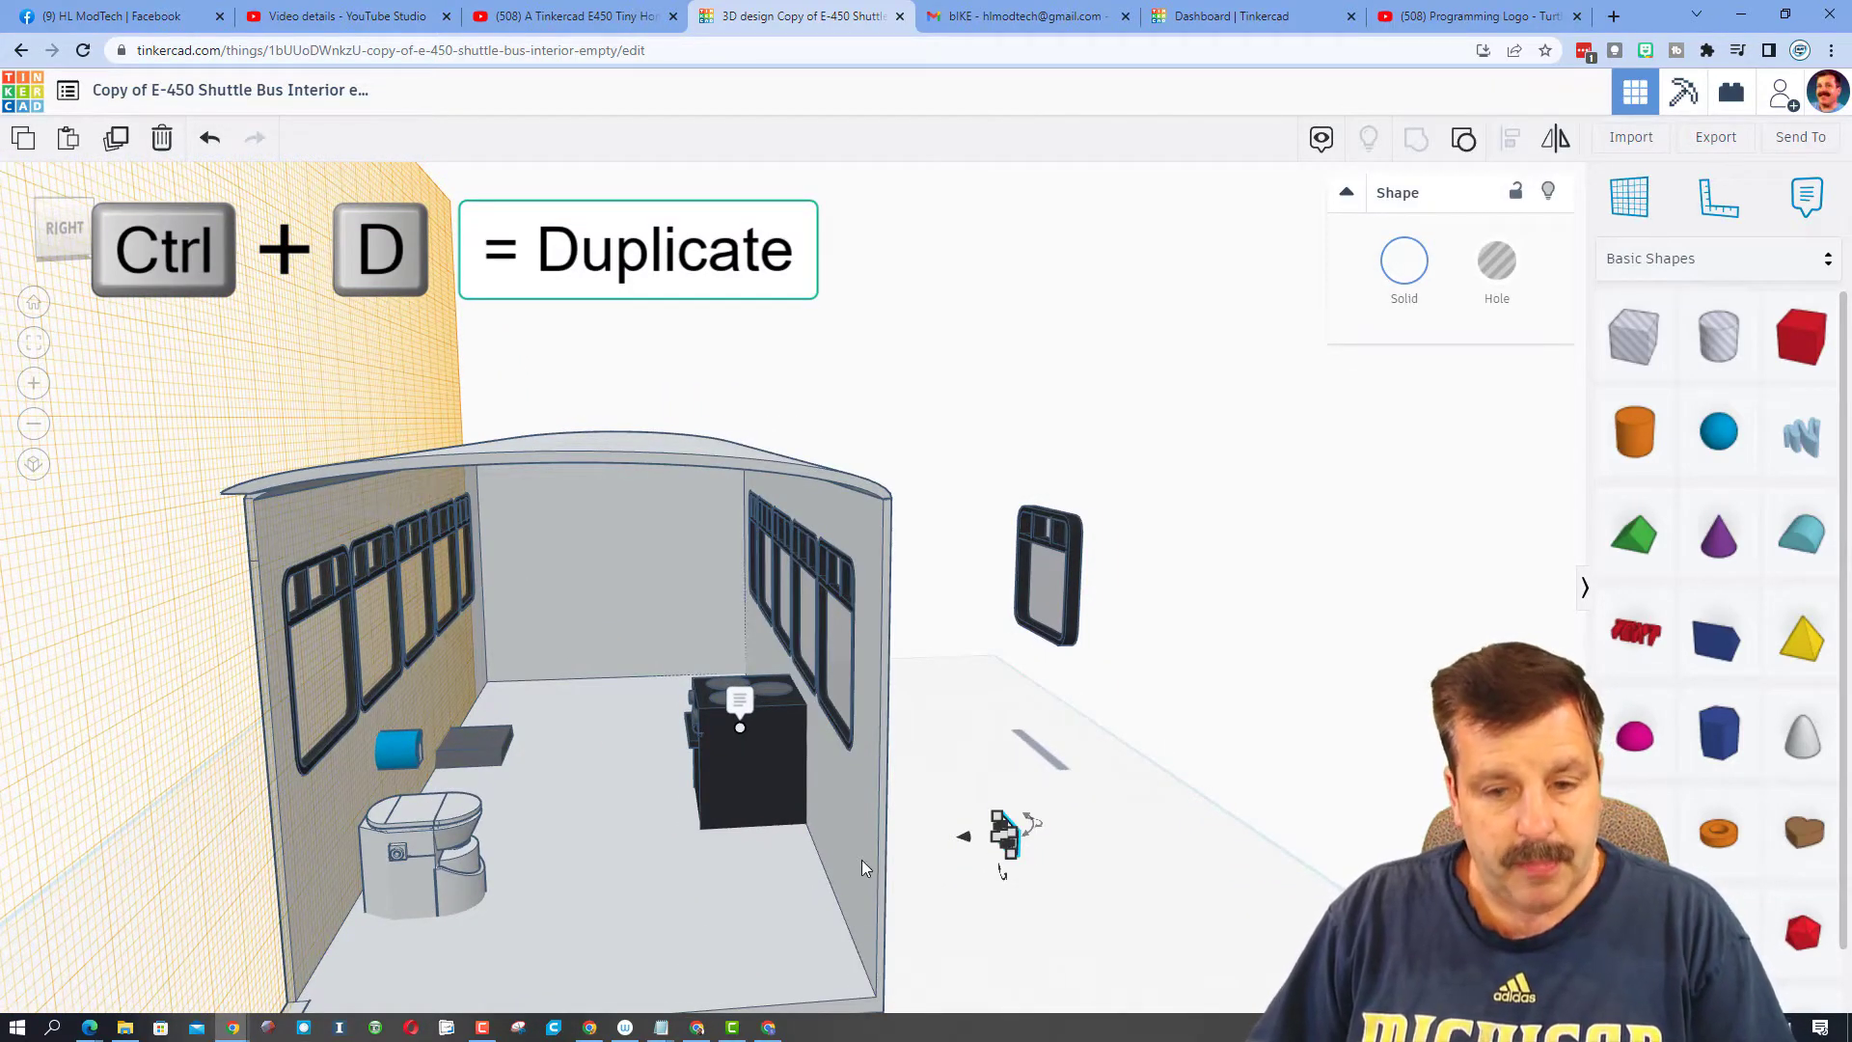
{"action": "right_click_drag", "start_coordinate": [789, 847], "coordinate": [889, 852]}
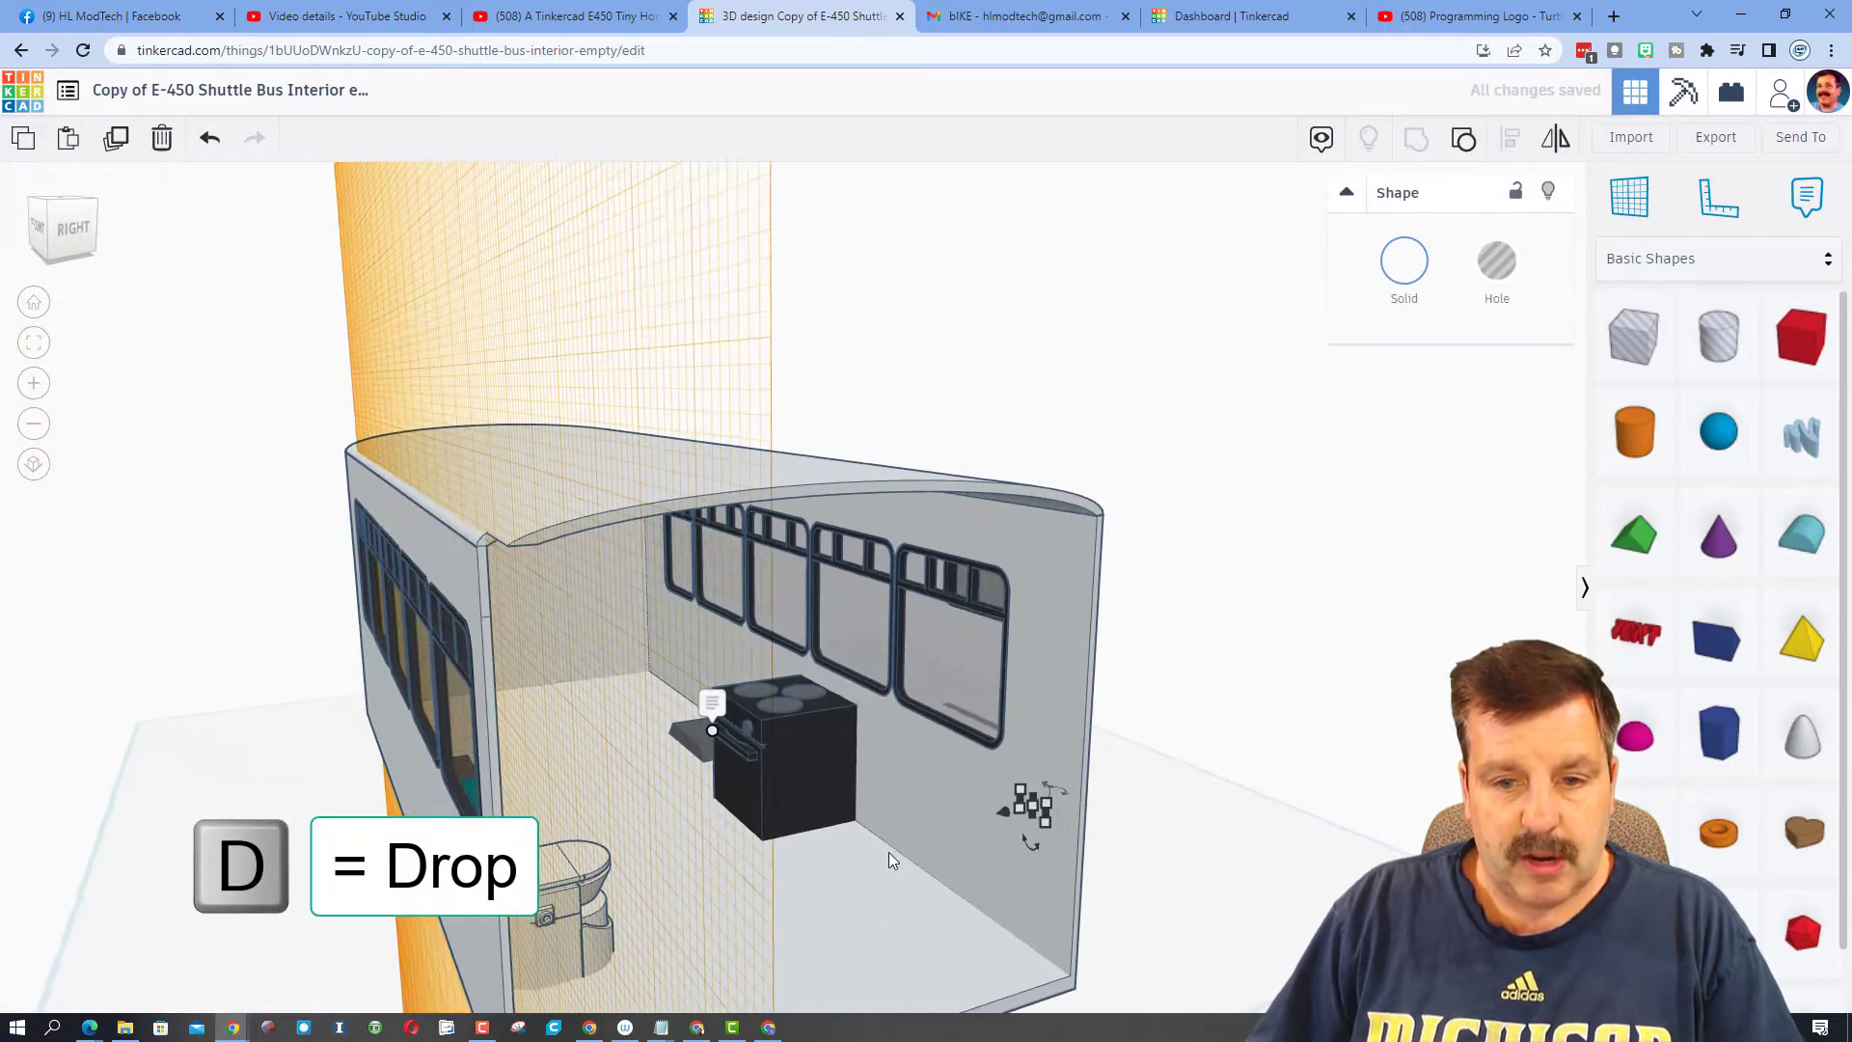
{"action": "key", "text": "d"}
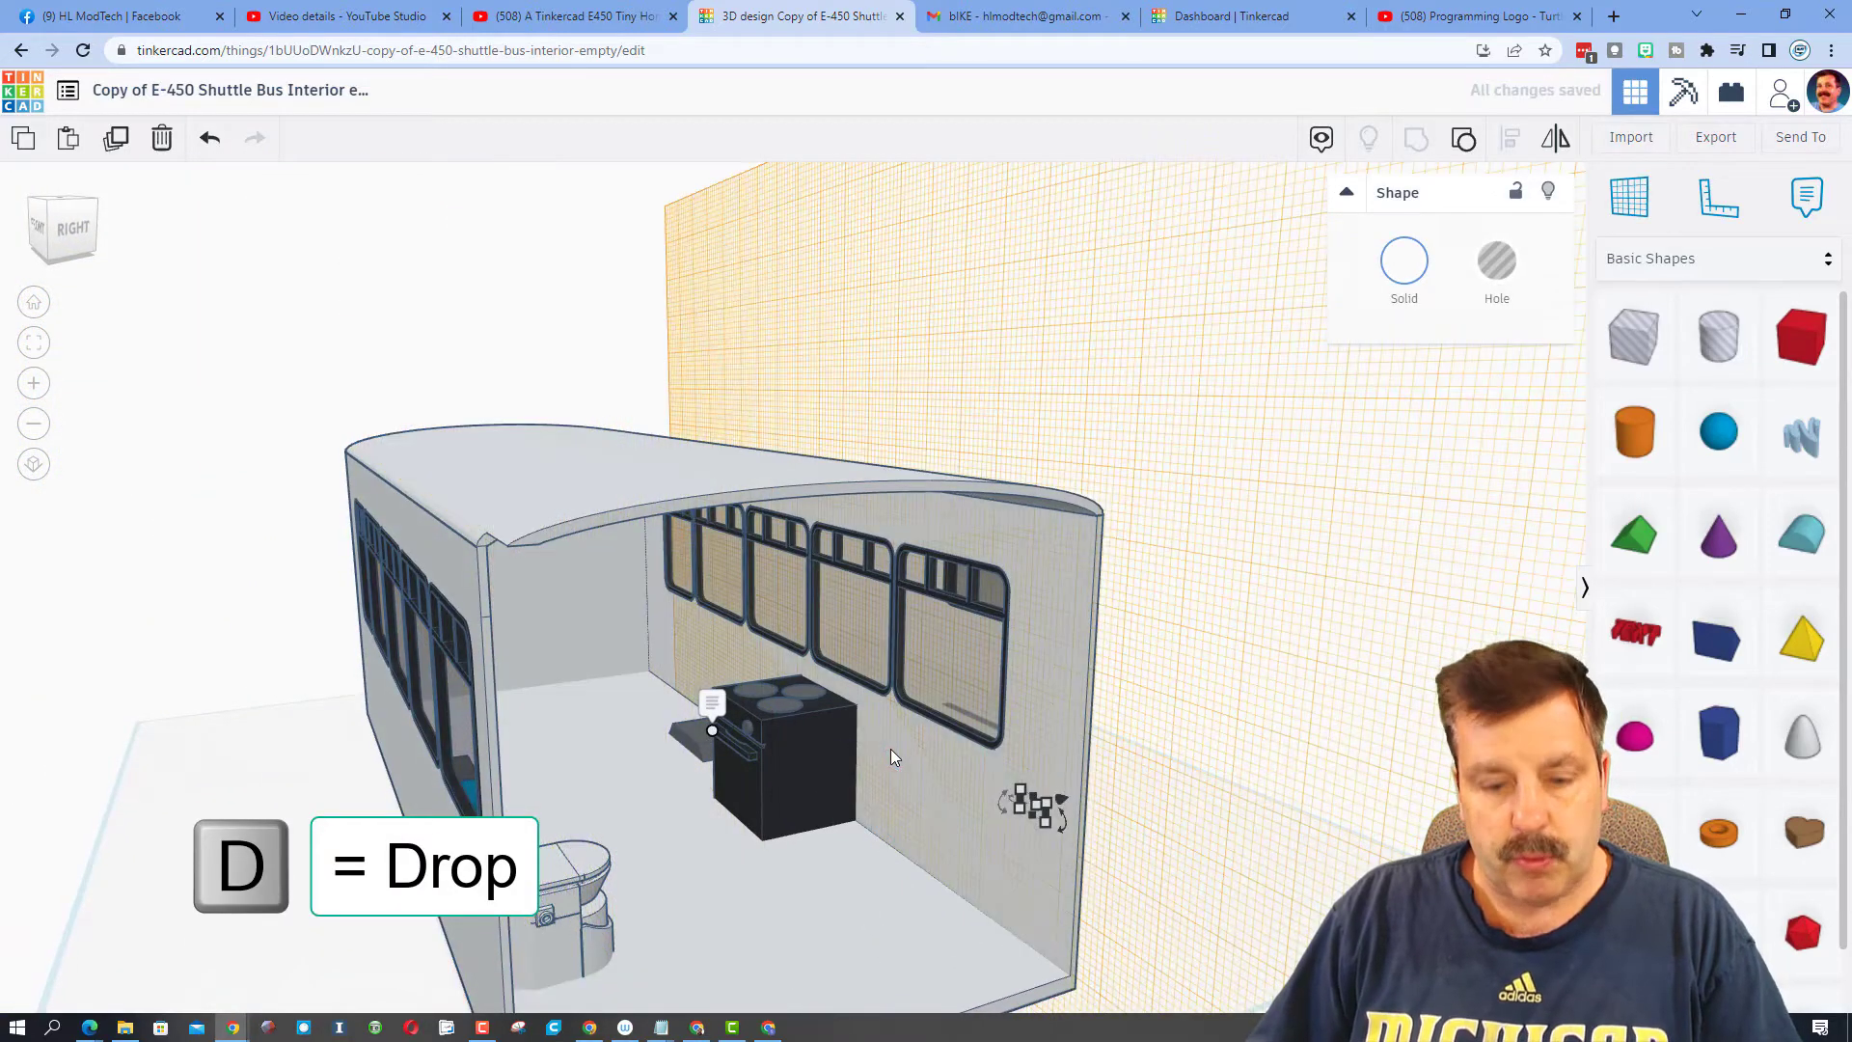
{"action": "key", "text": "d"}
Shift the copied outlet along the wall to just beside the stove top, under the windows
{"action": "key", "text": "Up"}
{"action": "key", "text": "Up"}
{"action": "key", "text": "Up"}
{"action": "key", "text": "Up"}
{"action": "key", "text": "Up"}
{"action": "key", "text": "Up"}
{"action": "key", "text": "Up"}
{"action": "key", "text": "Up"}
{"action": "key", "text": "Up"}
{"action": "key", "text": "Up"}
{"action": "key", "text": "Up"}
{"action": "key", "text": "Up"}
{"action": "key", "text": "Up"}
{"action": "key", "text": "Up"}
{"action": "key", "text": "Up"}
{"action": "key", "text": "Up"}
{"action": "key", "text": "Up"}
{"action": "key", "text": "Up"}
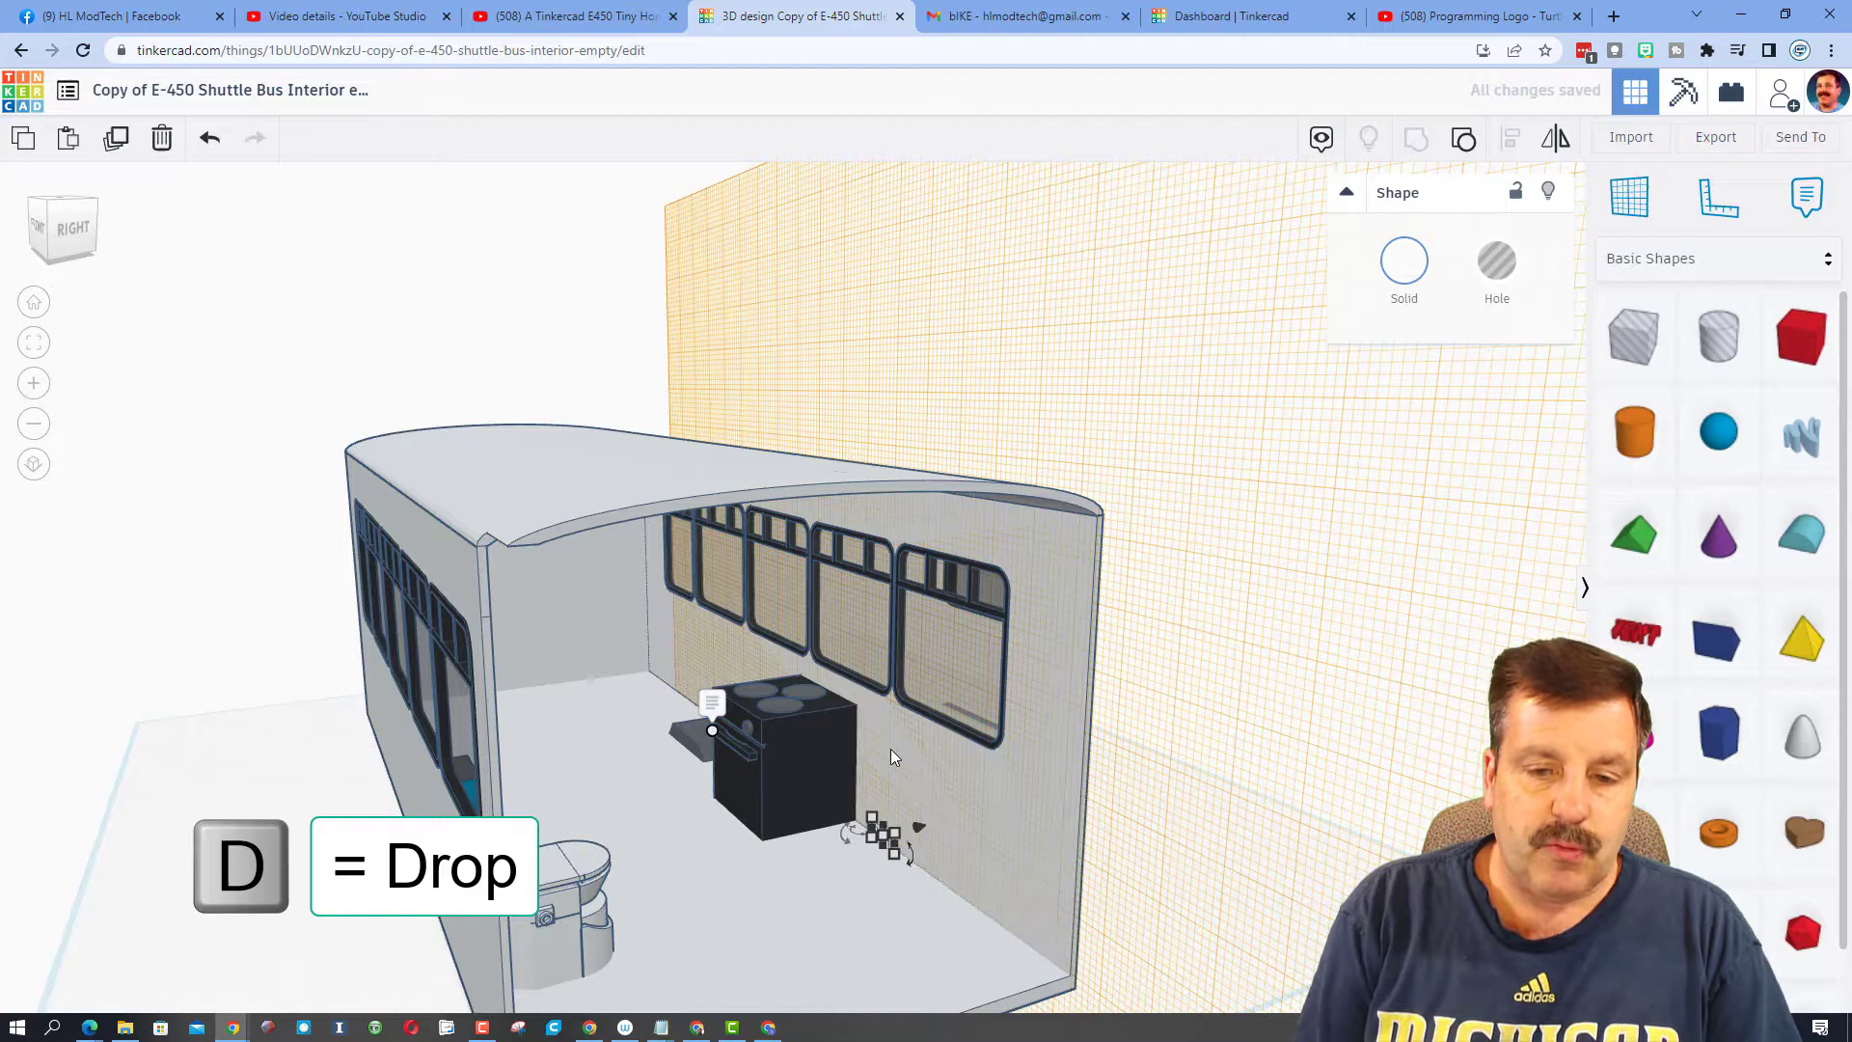
{"action": "key", "text": "Up"}
{"action": "key", "text": "Up"}
{"action": "key", "text": "Up"}
{"action": "key", "text": "Left"}
{"action": "key", "text": "Left"}
{"action": "key", "text": "Left"}
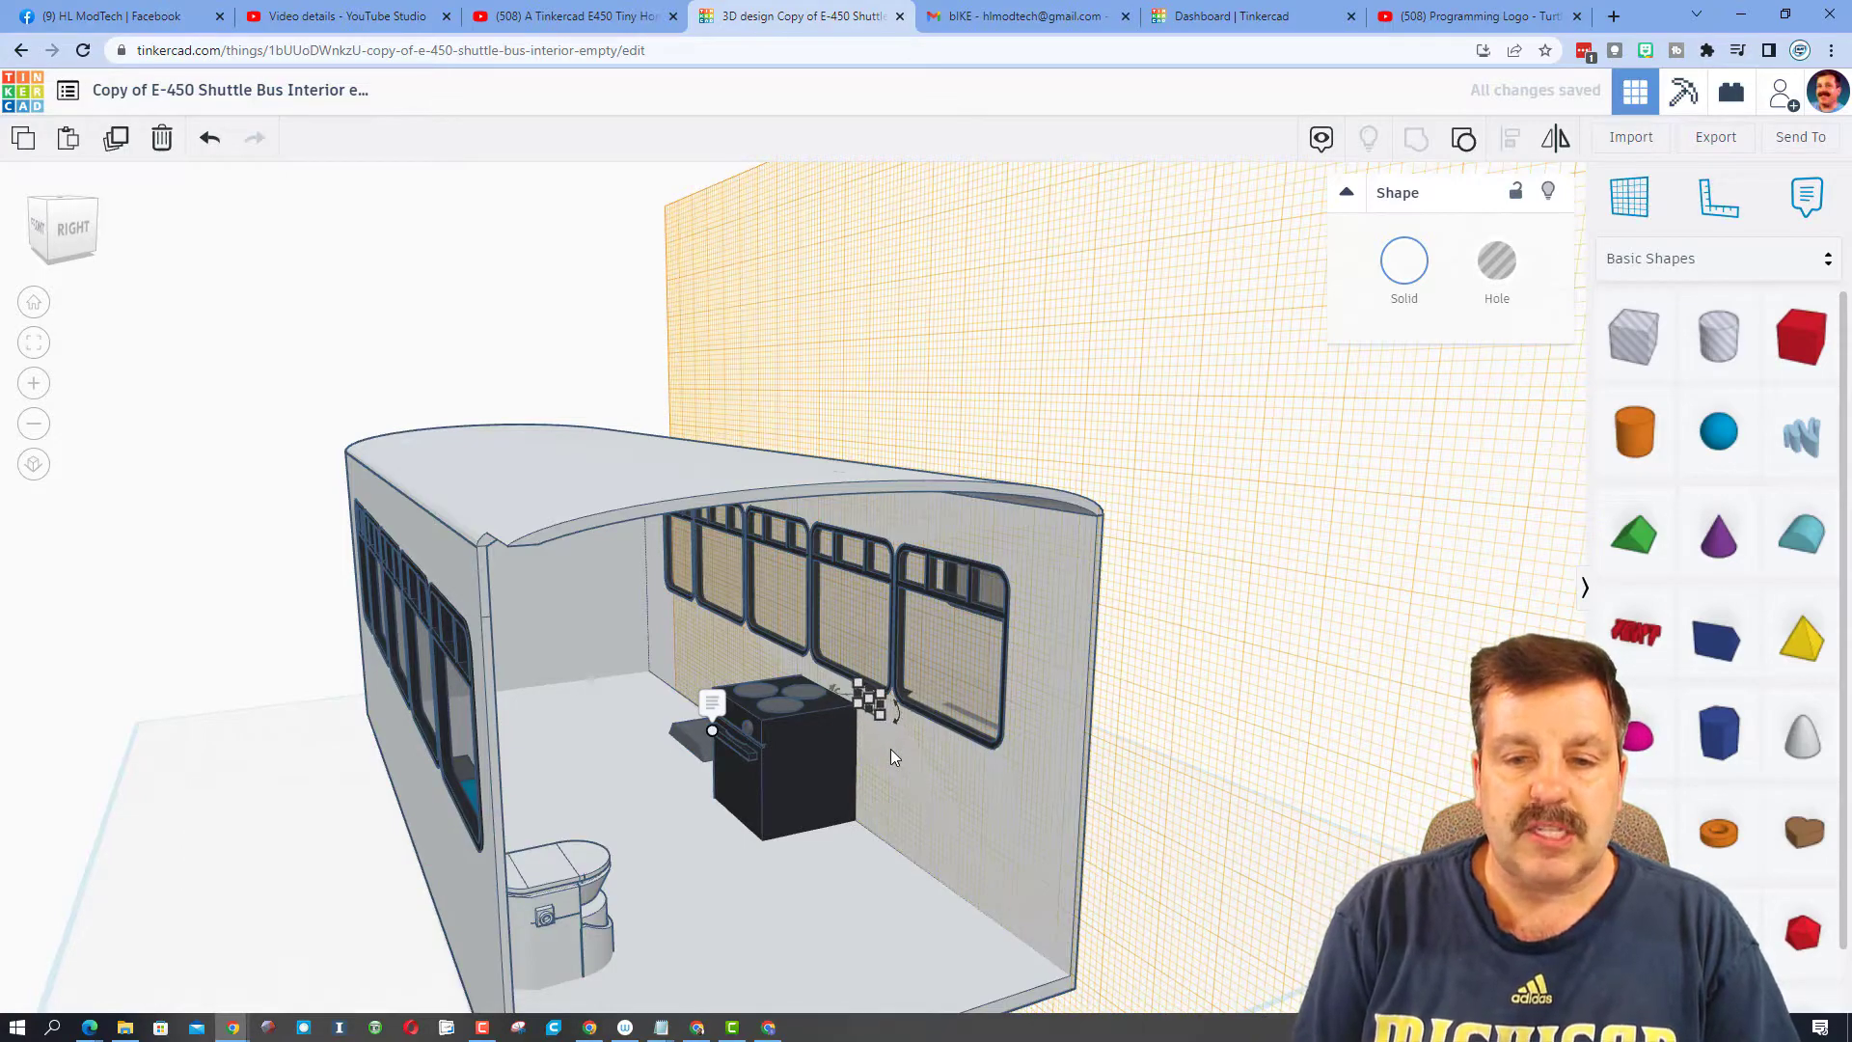
Place the workplane on the bus's back wall and add a red box near the wall's upper left part
{"action": "right_click_drag", "start_coordinate": [1231, 773], "coordinate": [963, 789]}
{"action": "scroll", "coordinate": [1070, 756], "scroll_direction": "up", "scroll_amount": 3}
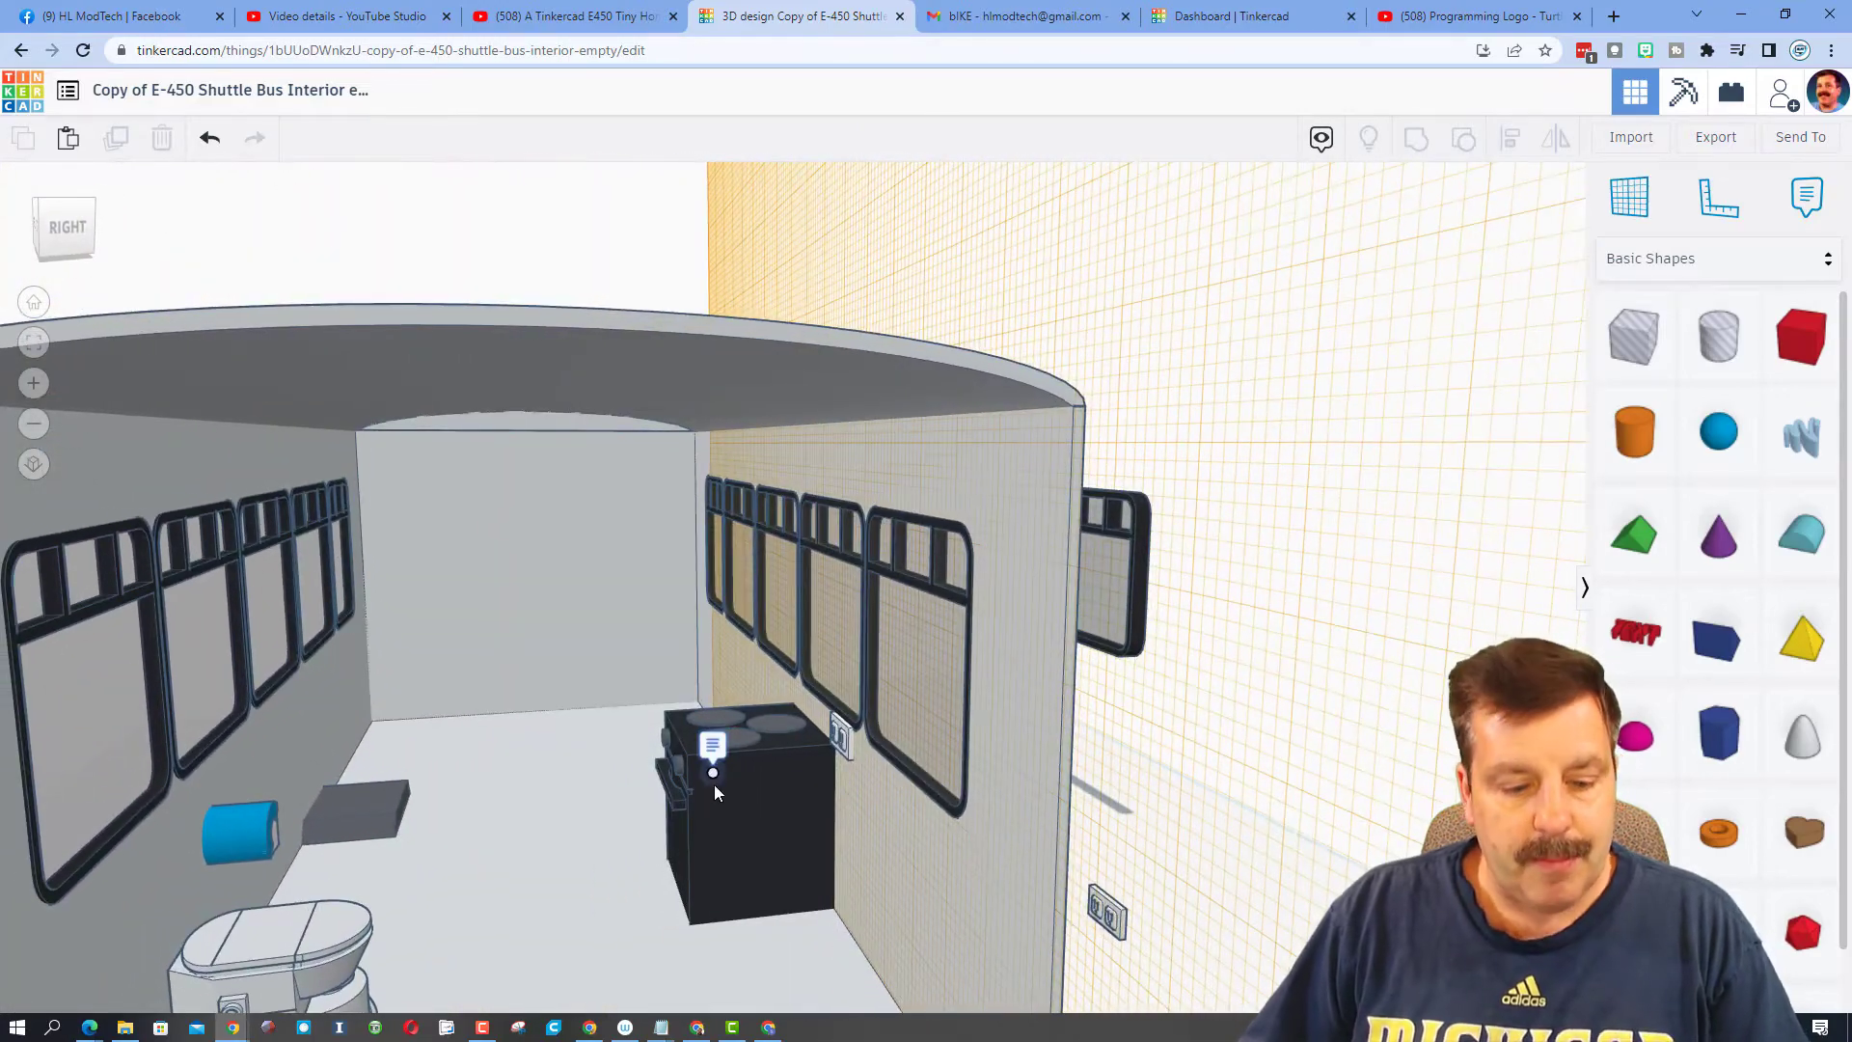
{"action": "right_click_drag", "start_coordinate": [590, 768], "coordinate": [573, 729]}
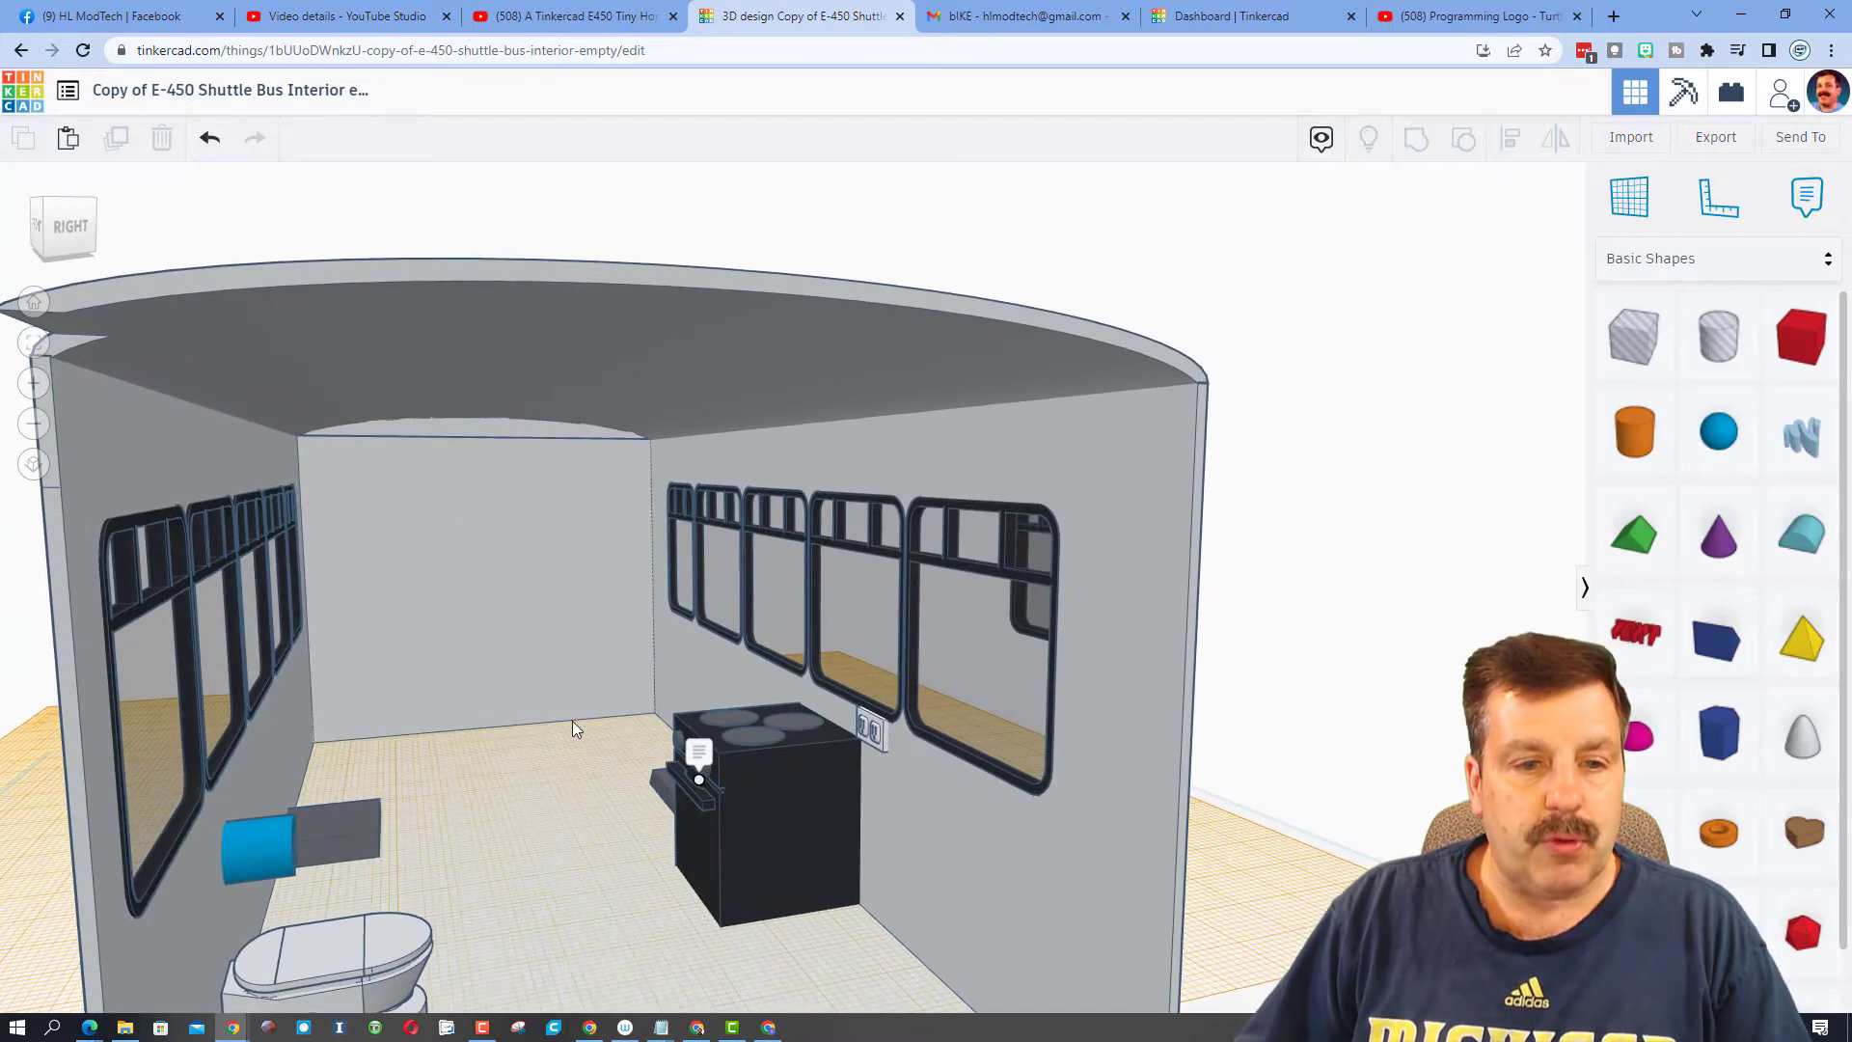
{"action": "left_click", "coordinate": [411, 523]}
{"action": "left_click_drag", "start_coordinate": [1764, 366], "coordinate": [789, 525]}
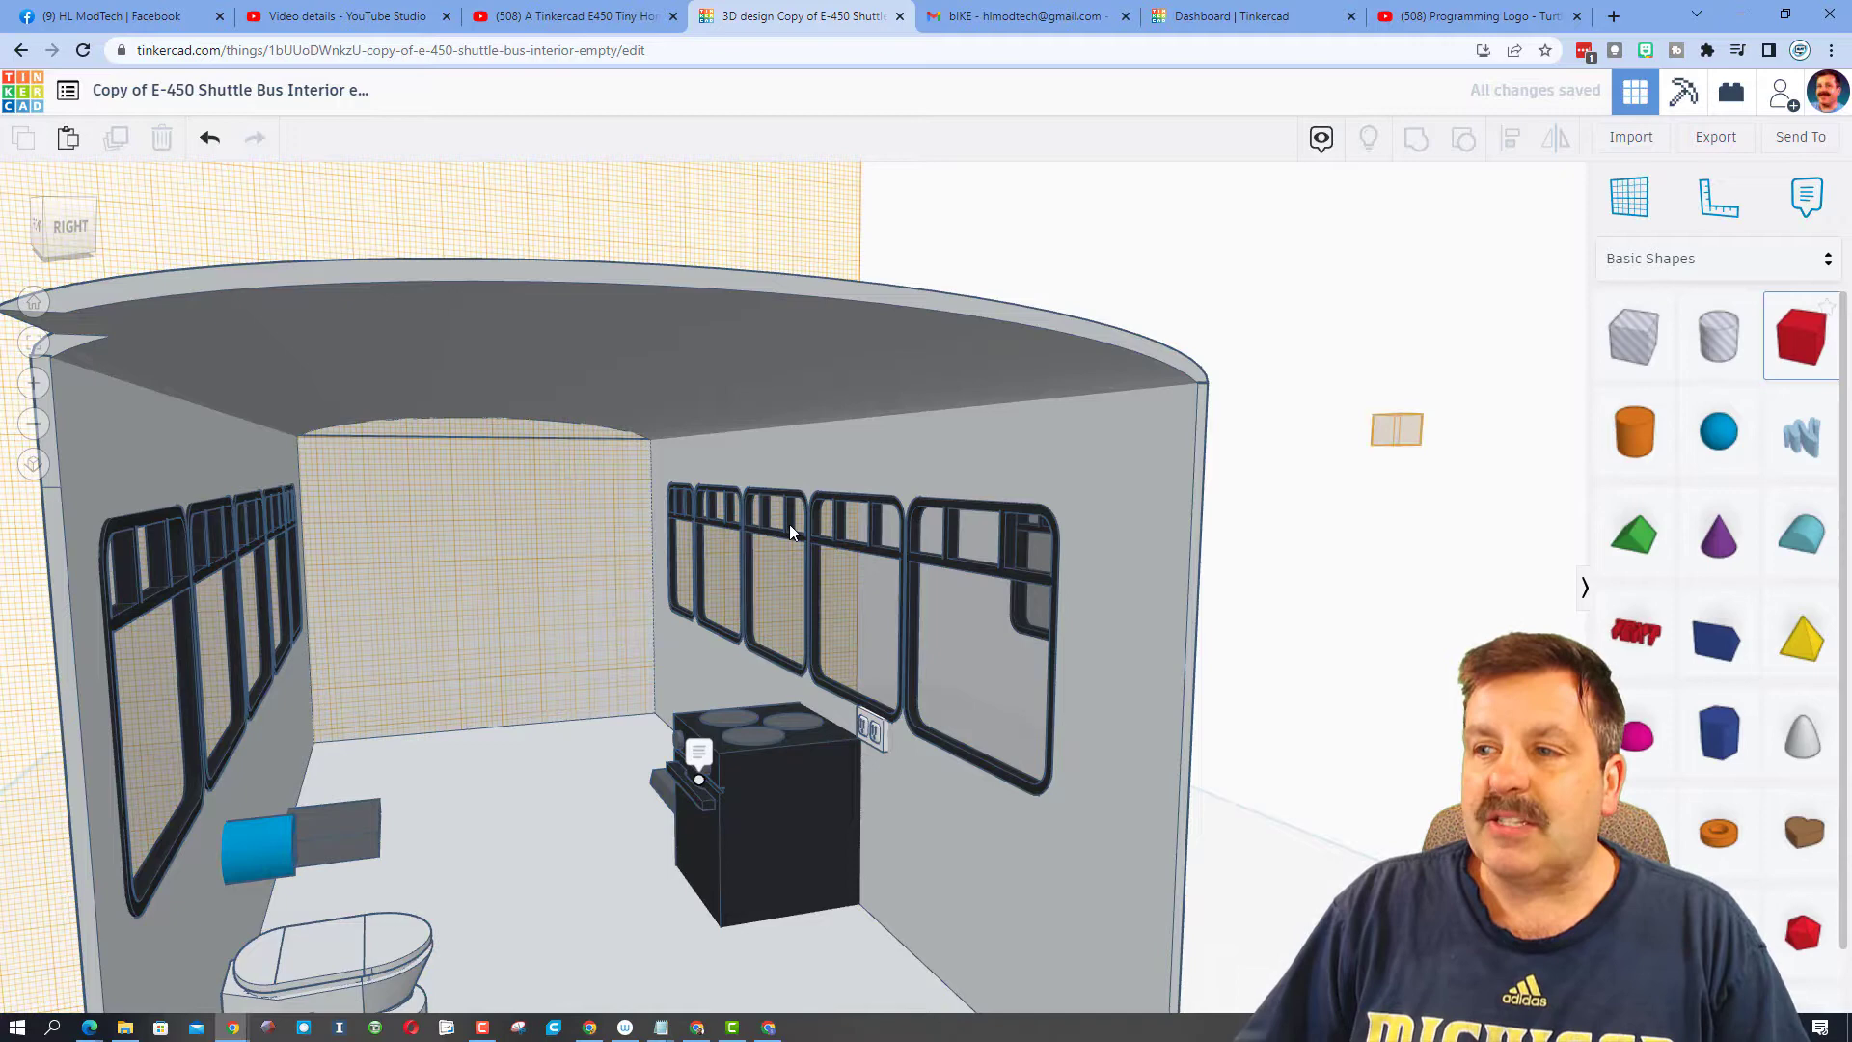
{"action": "left_click_drag", "start_coordinate": [380, 519], "coordinate": [378, 492]}
{"action": "right_click_drag", "start_coordinate": [391, 505], "coordinate": [477, 518]}
Stretch the red box on the back wall to about 6¼ wide and extend its lower edge downward
{"action": "left_click_drag", "start_coordinate": [481, 545], "coordinate": [702, 519]}
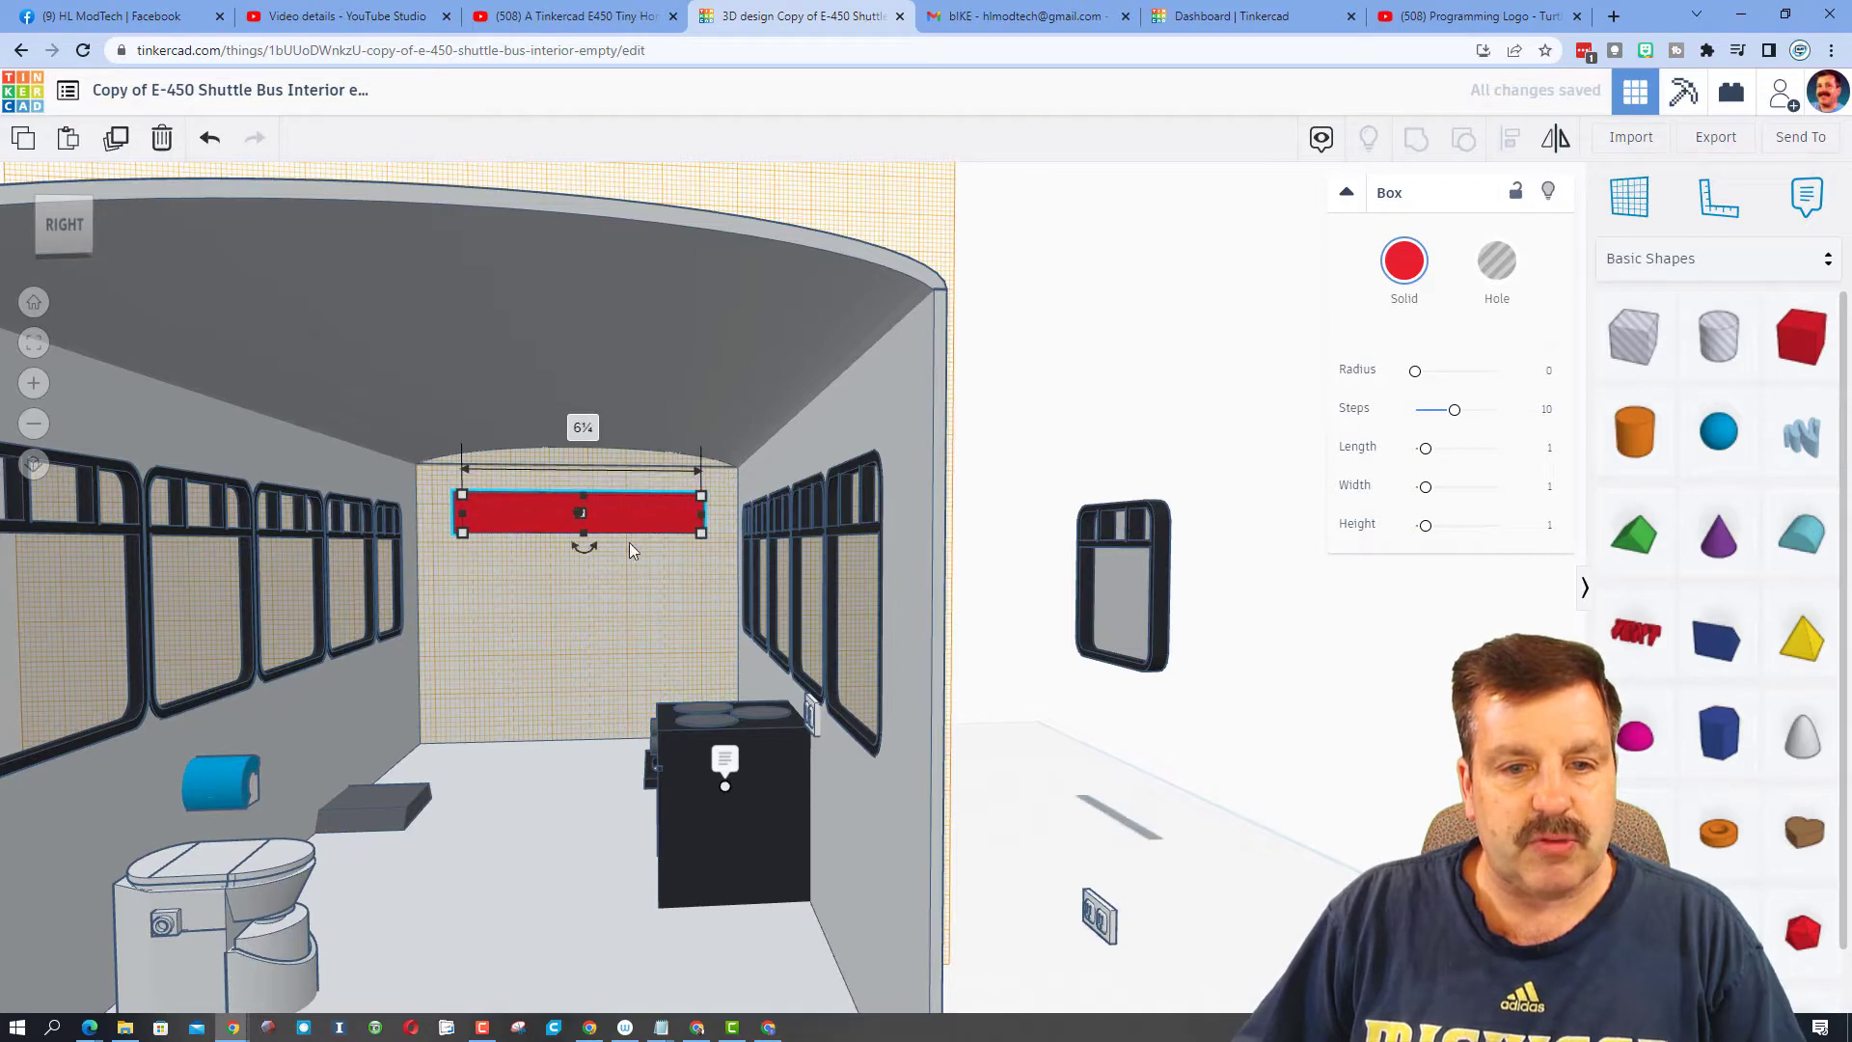
{"action": "left_click_drag", "start_coordinate": [581, 535], "coordinate": [583, 649]}
Hide the bus roof and the bus body so the interior parts can be reached
{"action": "right_click_drag", "start_coordinate": [625, 593], "coordinate": [818, 465]}
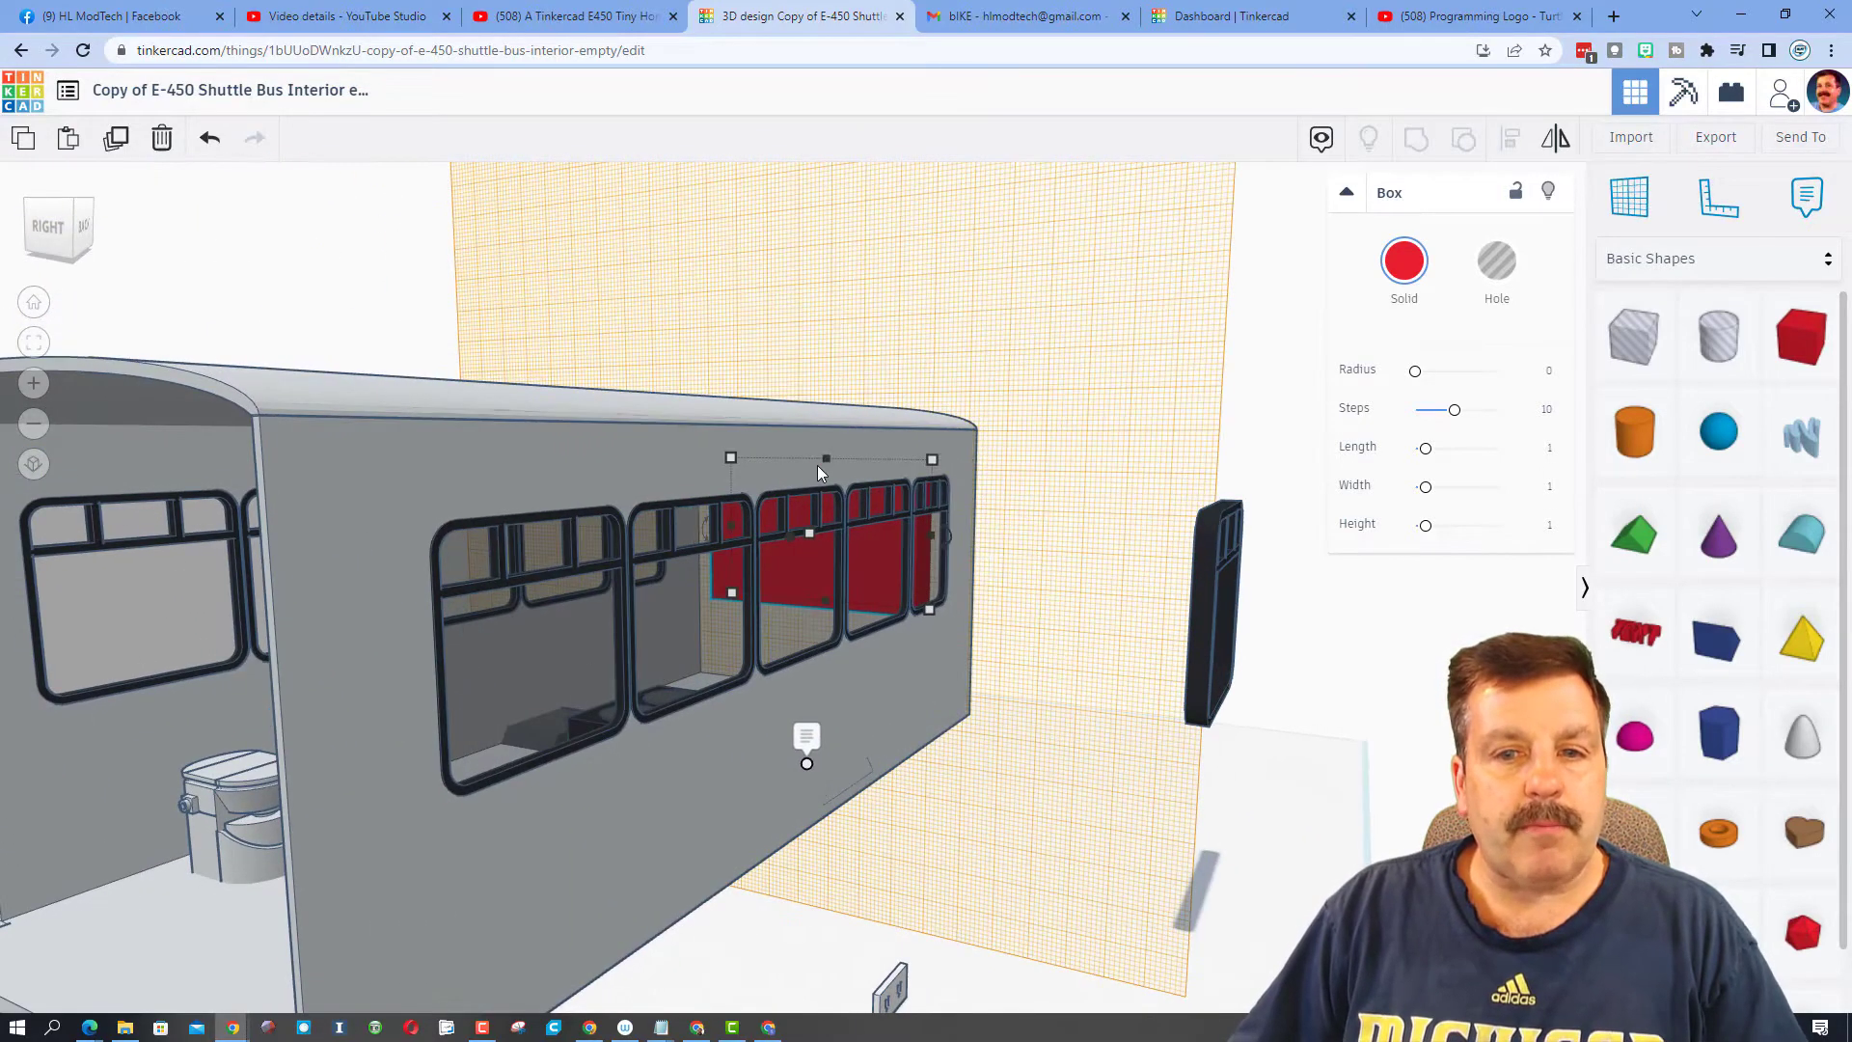
{"action": "left_click", "coordinate": [903, 424]}
{"action": "left_click", "coordinate": [1555, 194]}
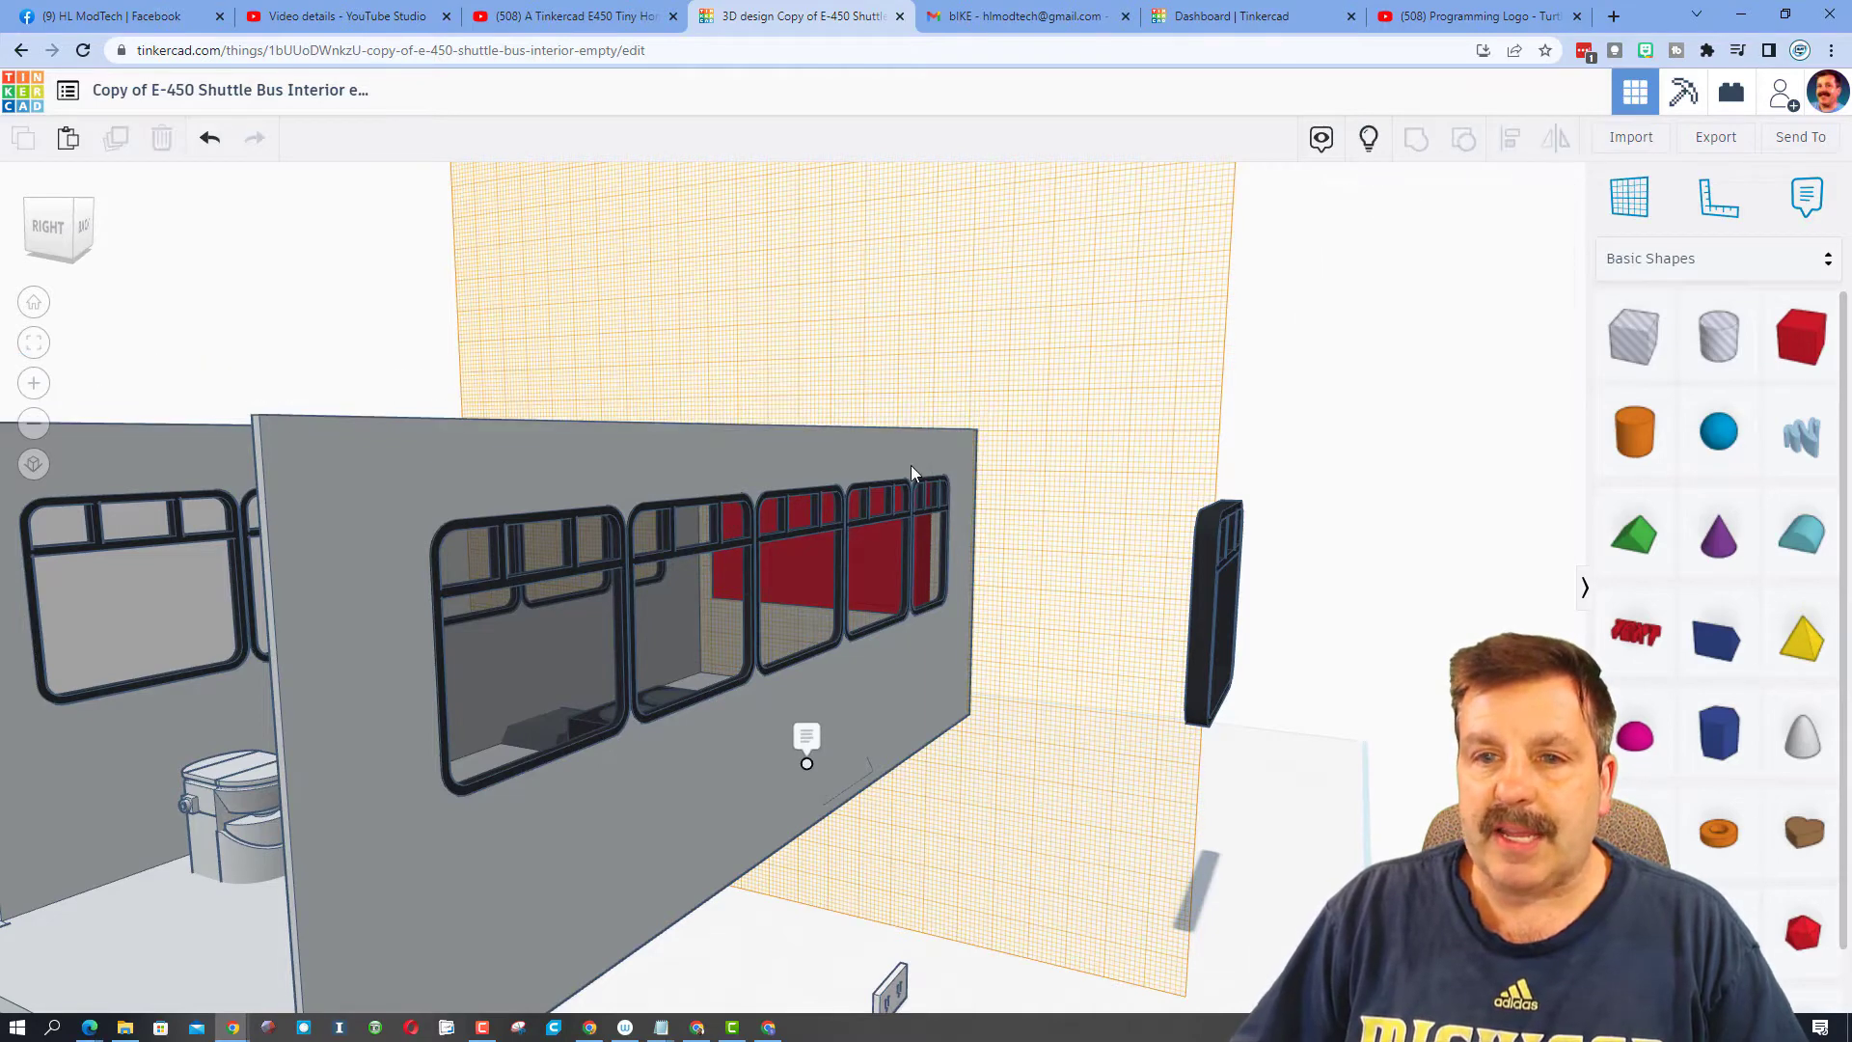
{"action": "left_click", "coordinate": [1546, 194]}
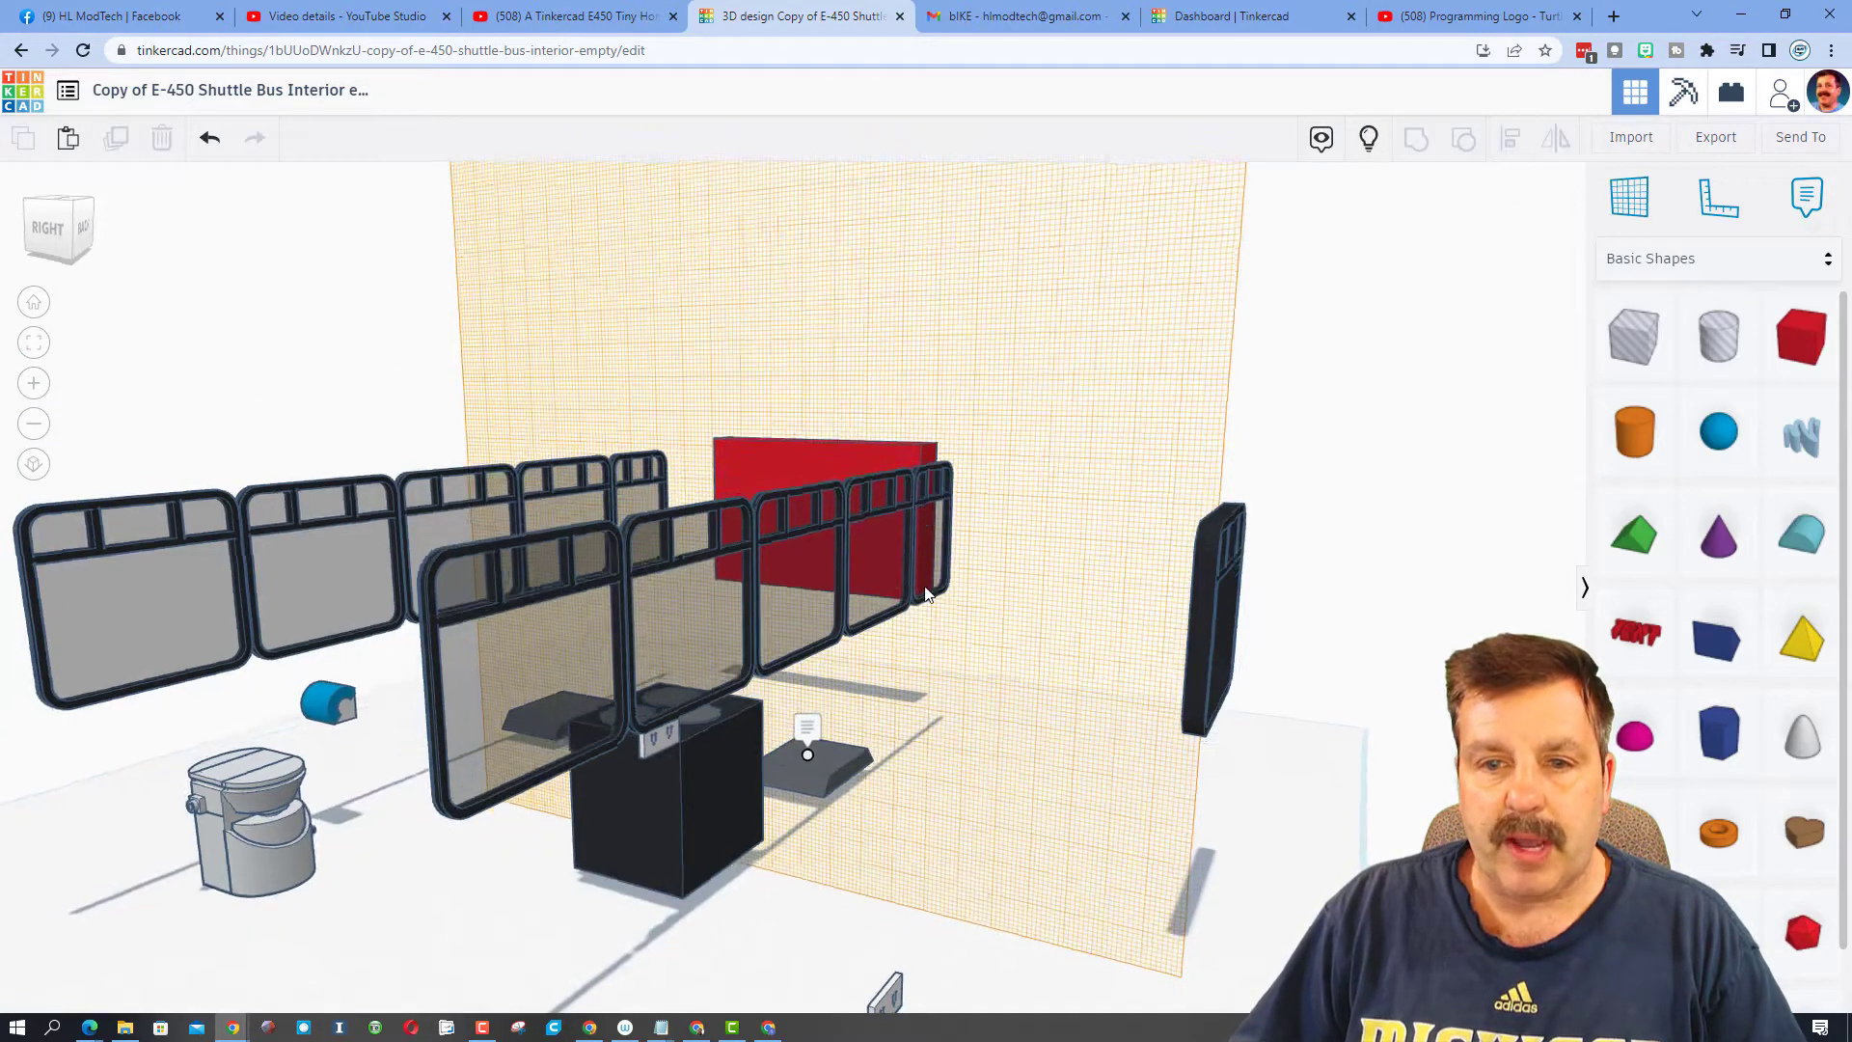
Thin the red box on the bus's back wall to ¼ thick and colour it black
{"action": "right_click_drag", "start_coordinate": [992, 521], "coordinate": [1157, 501]}
{"action": "left_click", "coordinate": [1220, 495]}
{"action": "left_click_drag", "start_coordinate": [1230, 496], "coordinate": [1241, 496]}
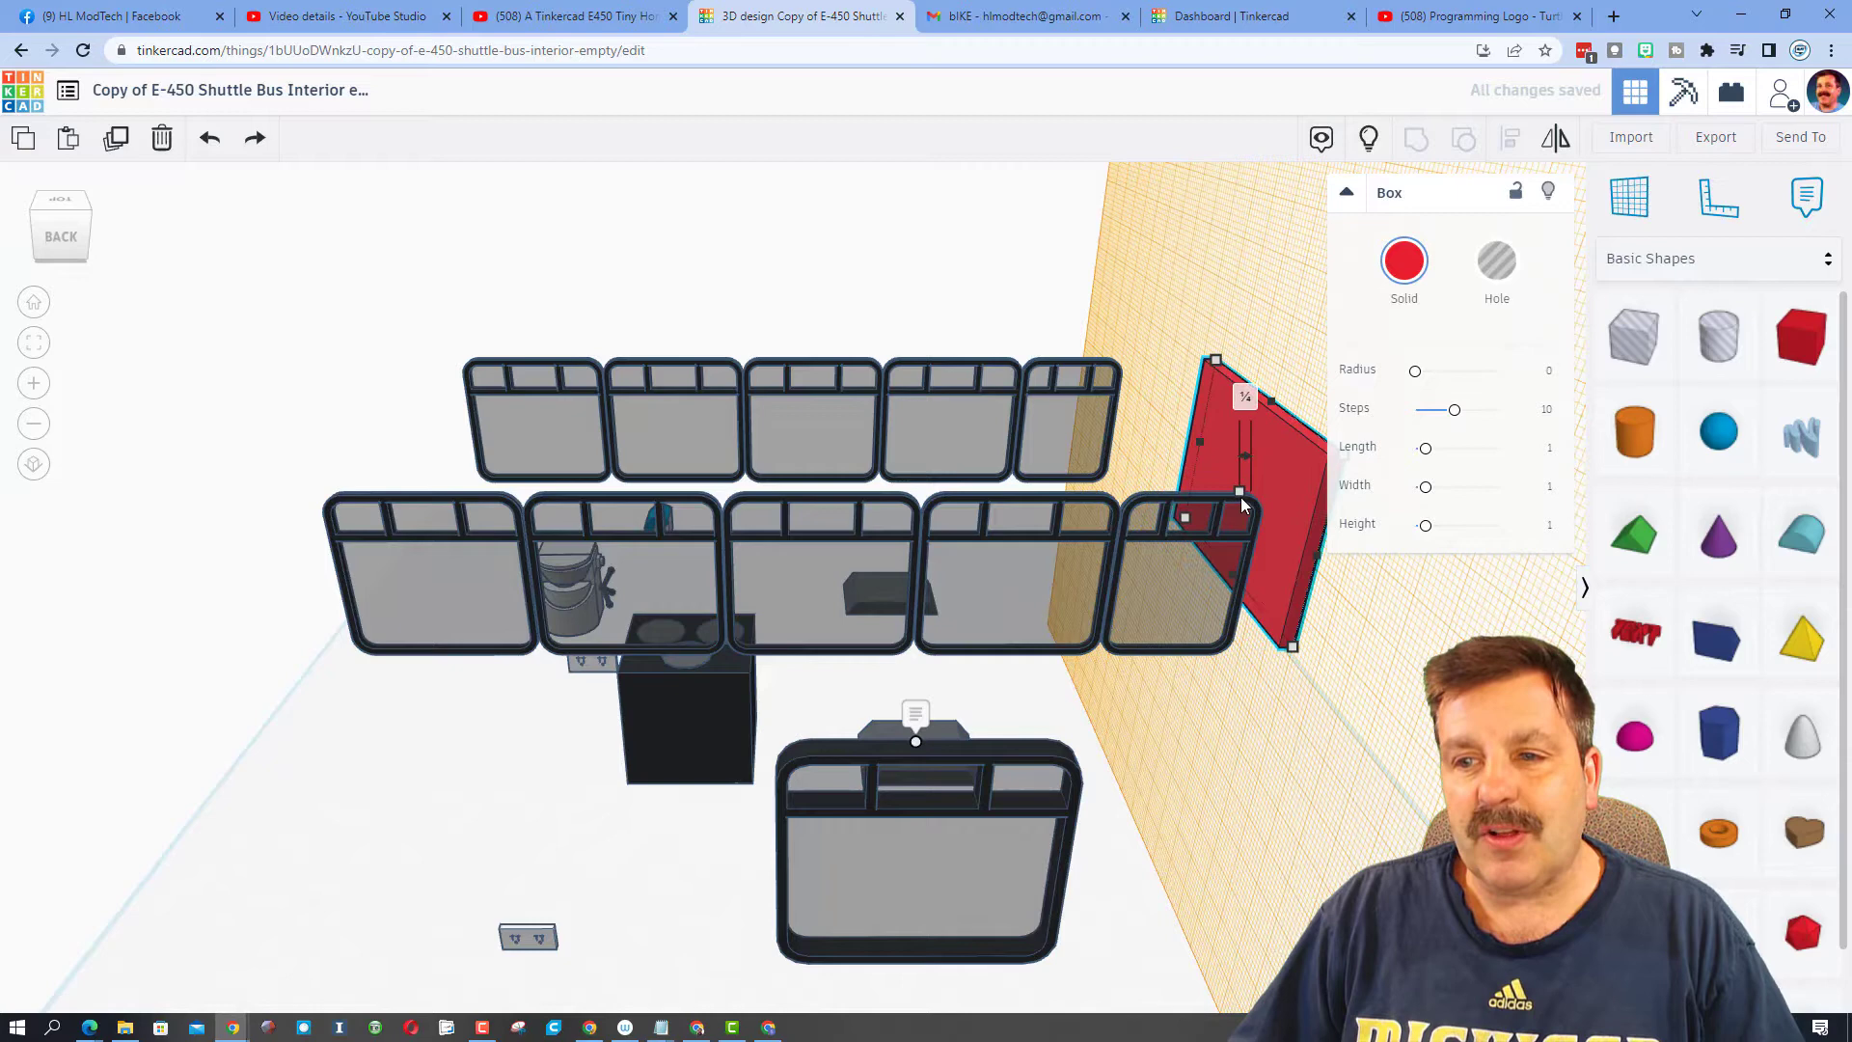
{"action": "left_click", "coordinate": [1404, 262]}
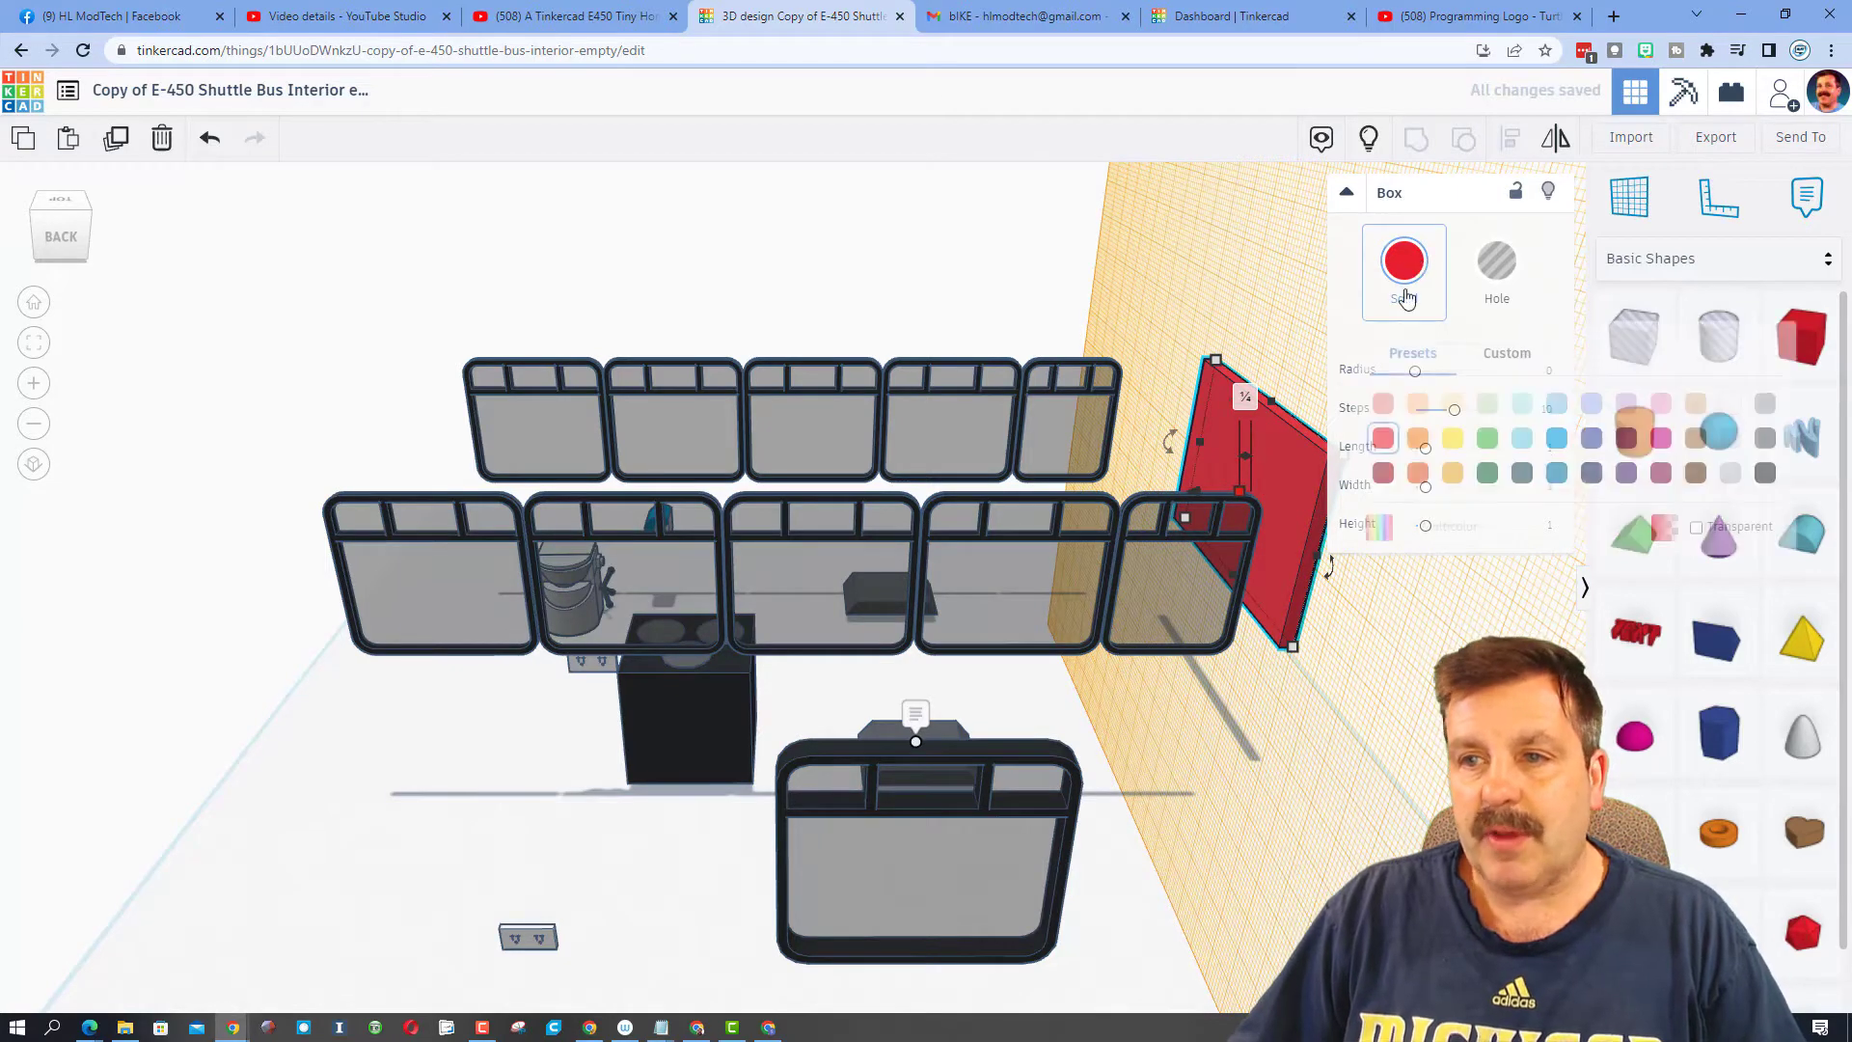
{"action": "left_click", "coordinate": [1767, 472]}
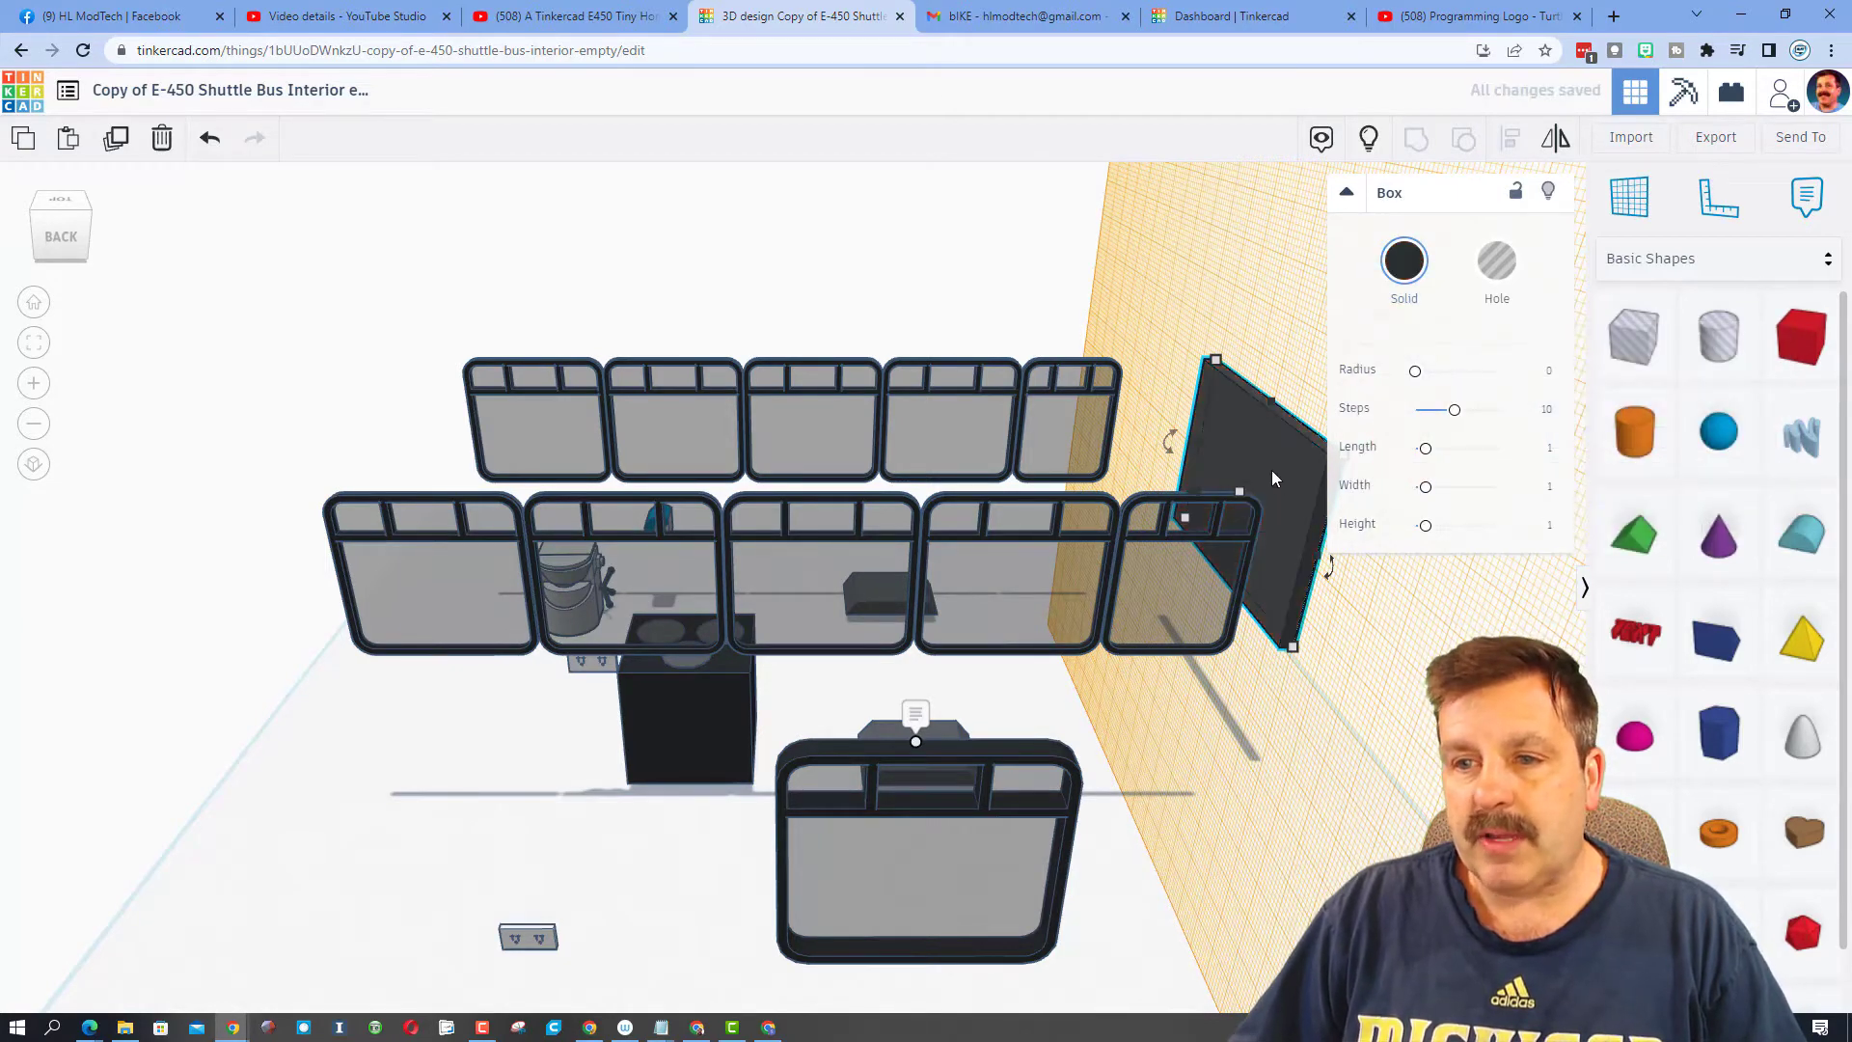
Duplicate the black panel, raise the copy two increments off the wall and shrink its height and width to leave a border
{"action": "key", "text": "ctrl+d"}
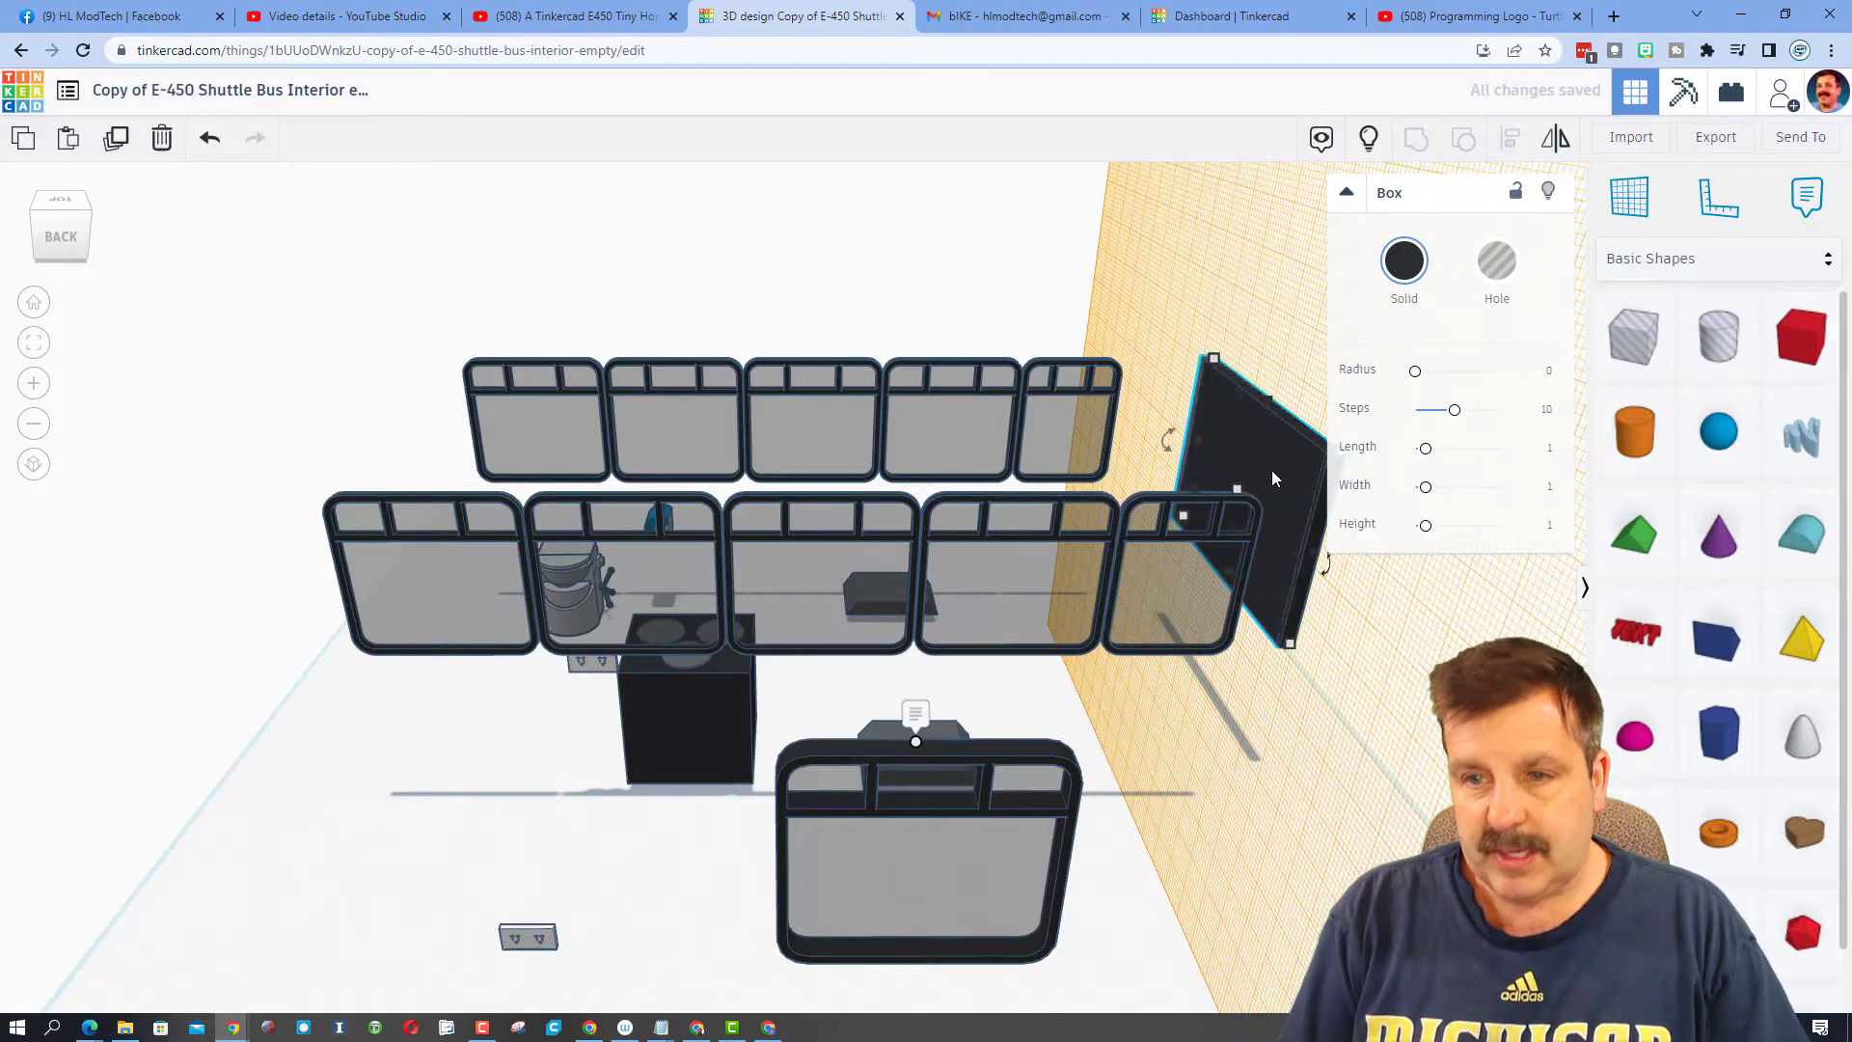
{"action": "key", "text": "ctrl+Up"}
{"action": "key", "text": "ctrl+Up"}
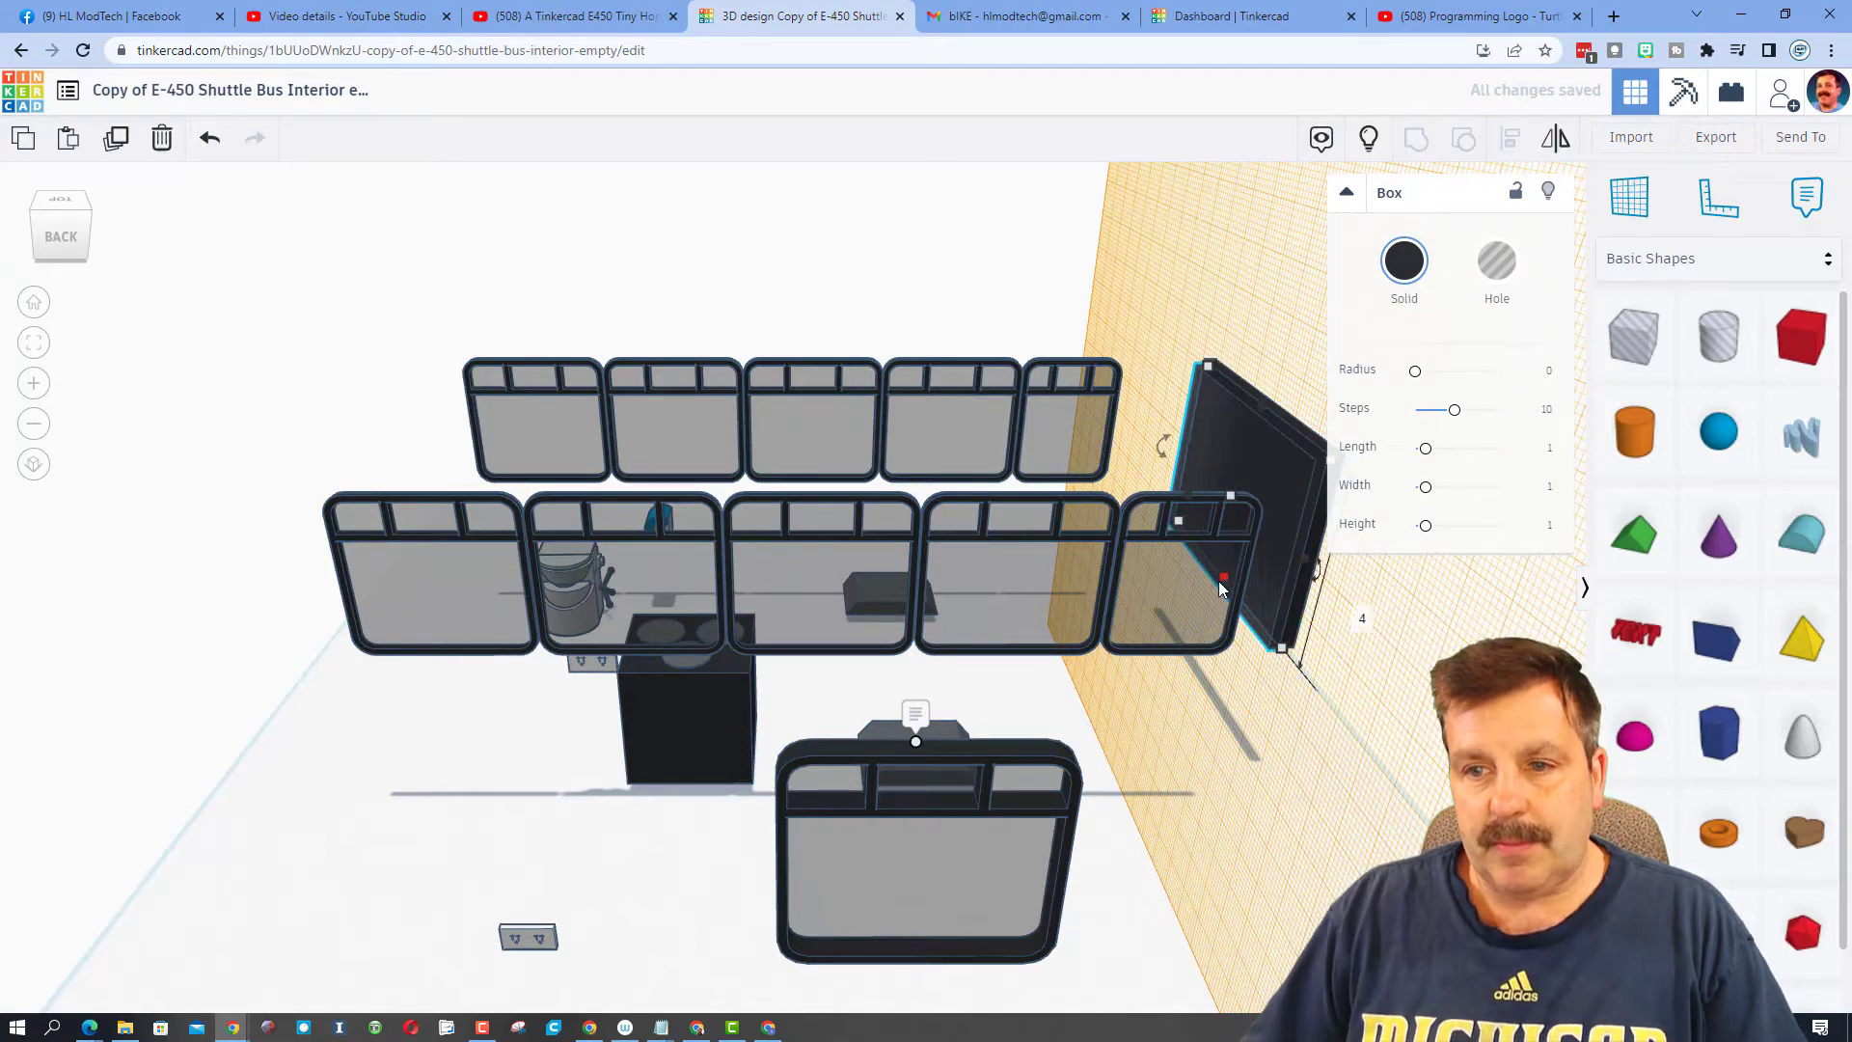
{"action": "left_click_drag", "start_coordinate": [1219, 581], "coordinate": [1227, 564]}
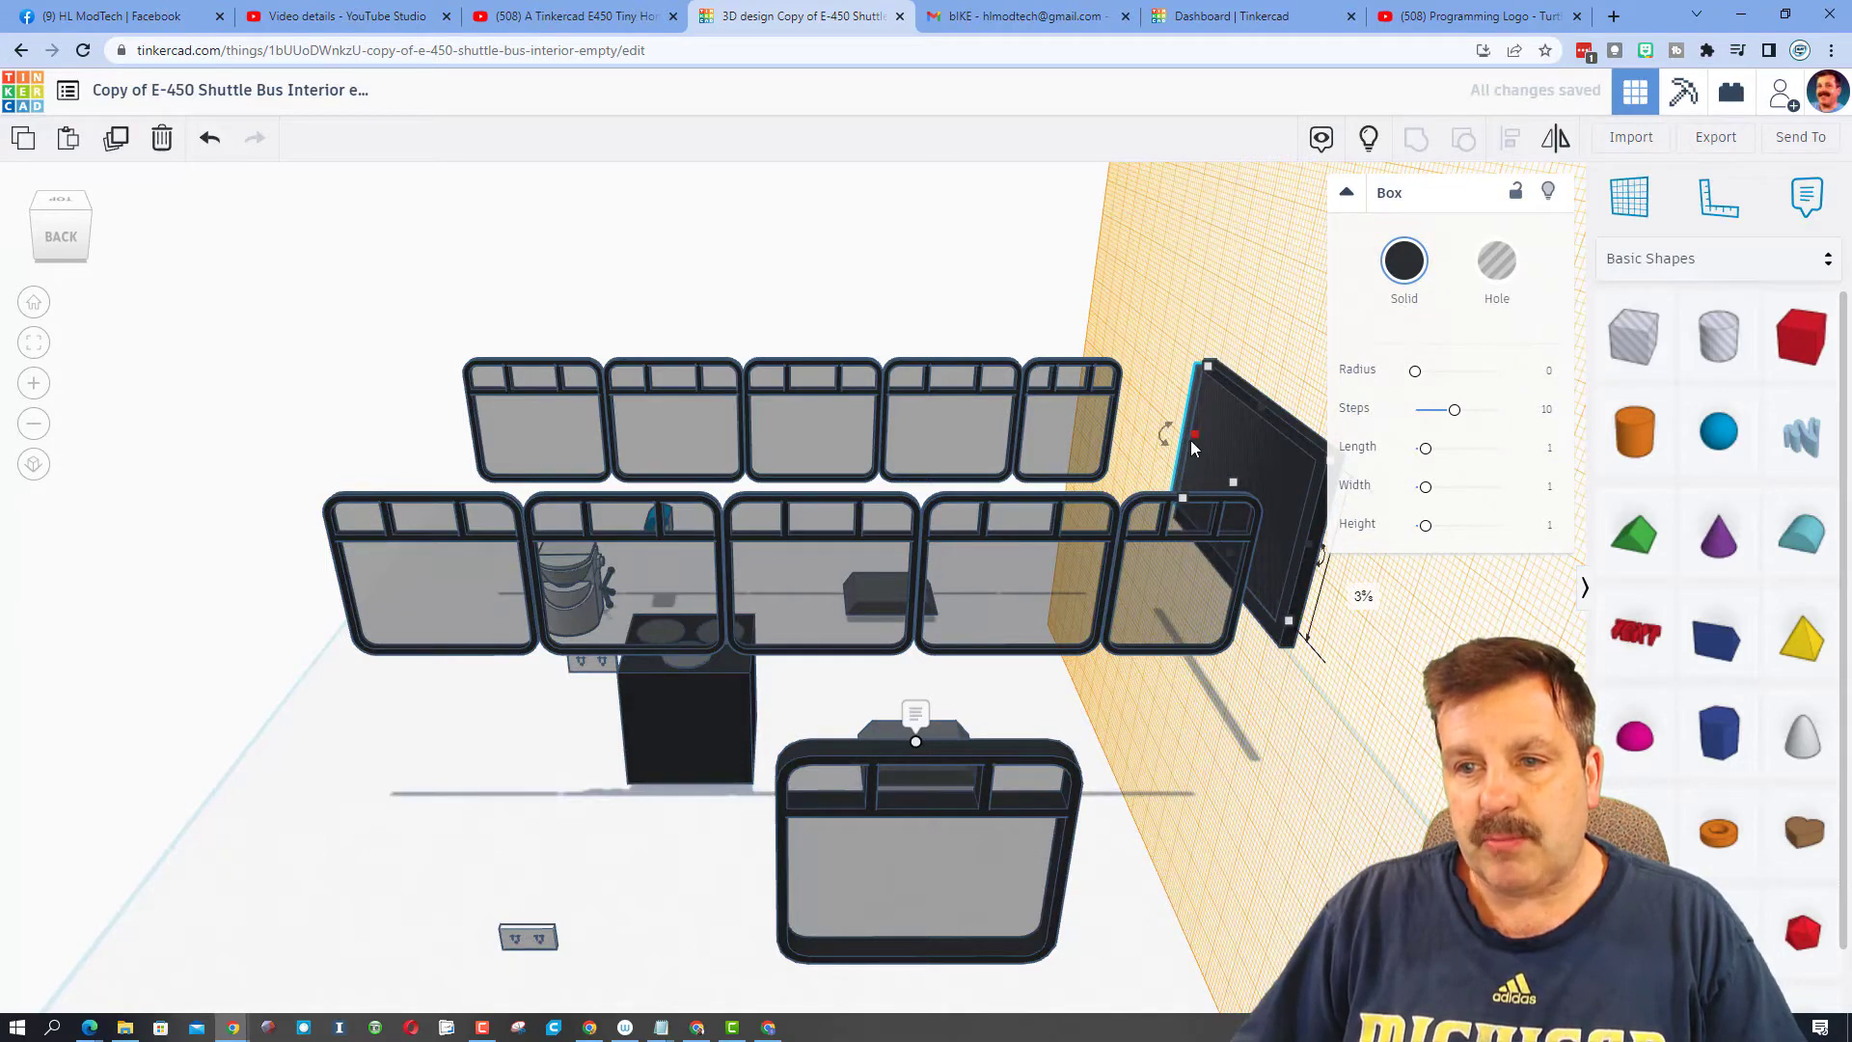
{"action": "left_click_drag", "start_coordinate": [1190, 440], "coordinate": [1208, 440]}
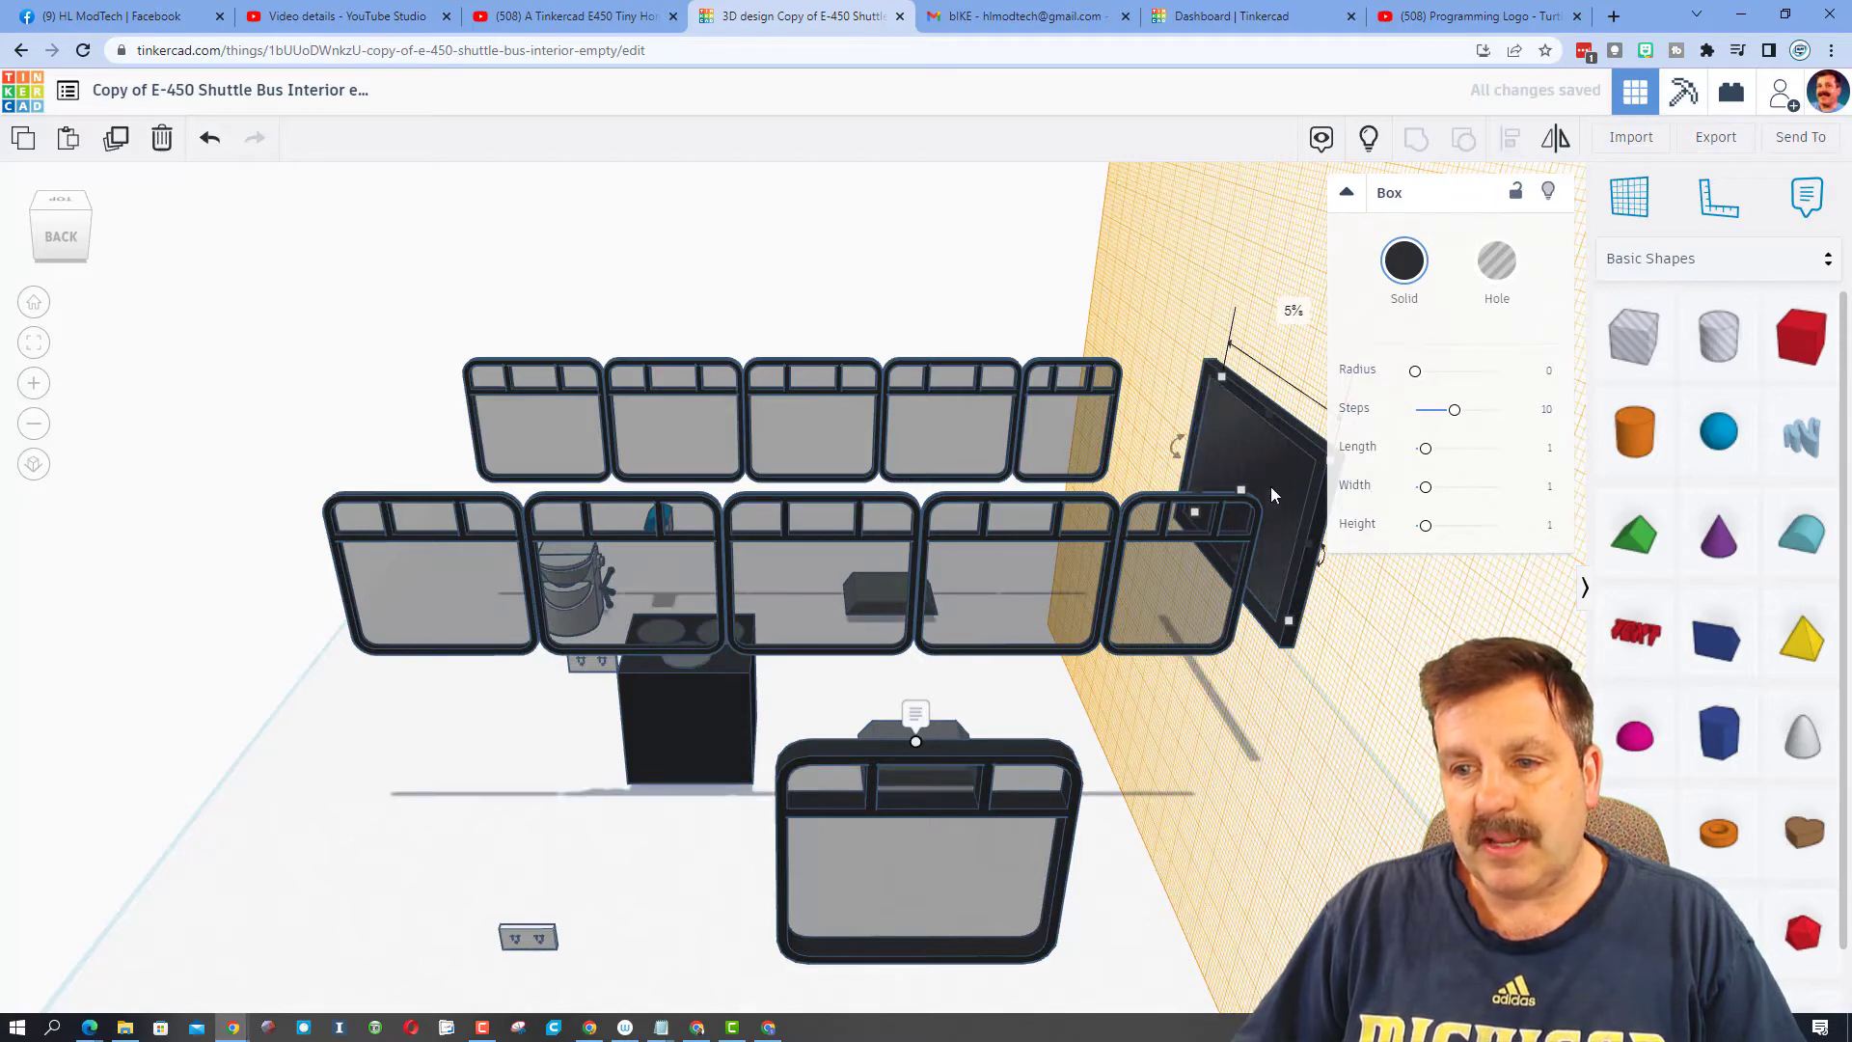
Colour the smaller panel light grey and centre it on the black panel with Align
{"action": "left_click", "coordinate": [1405, 261]}
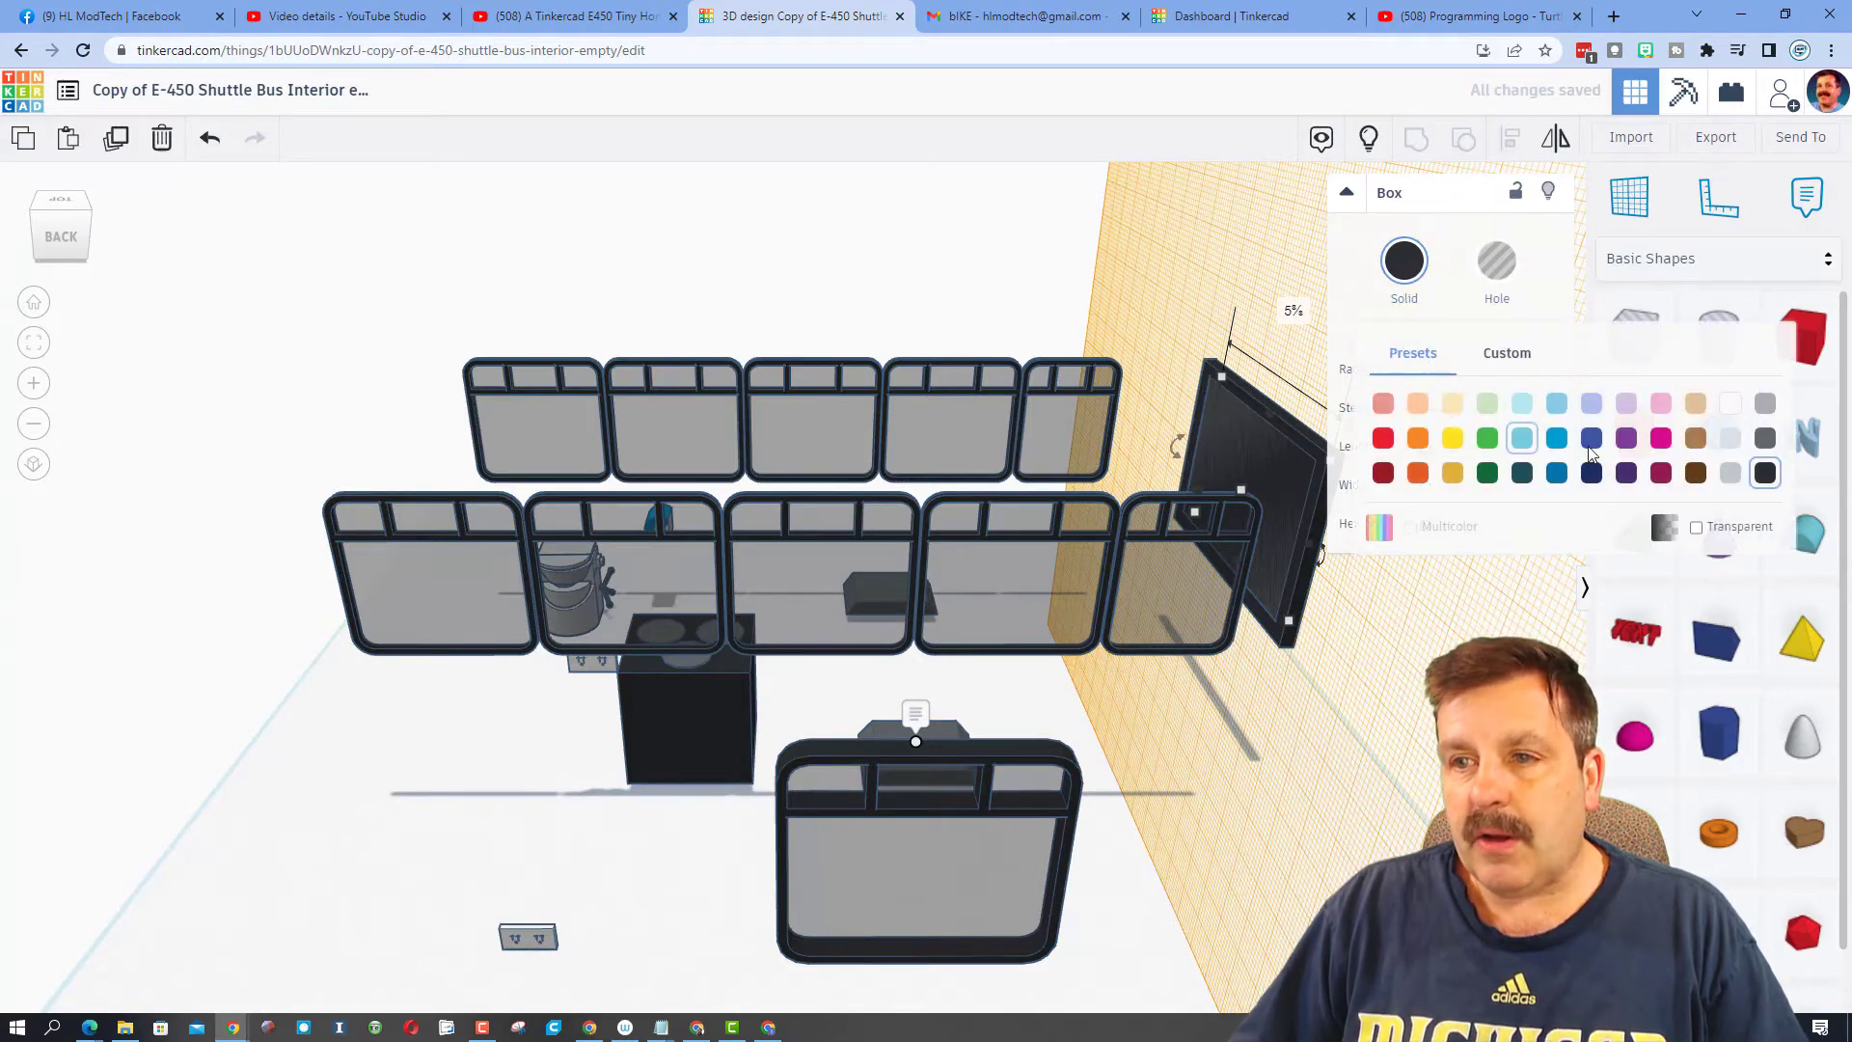
{"action": "left_click", "coordinate": [1732, 442]}
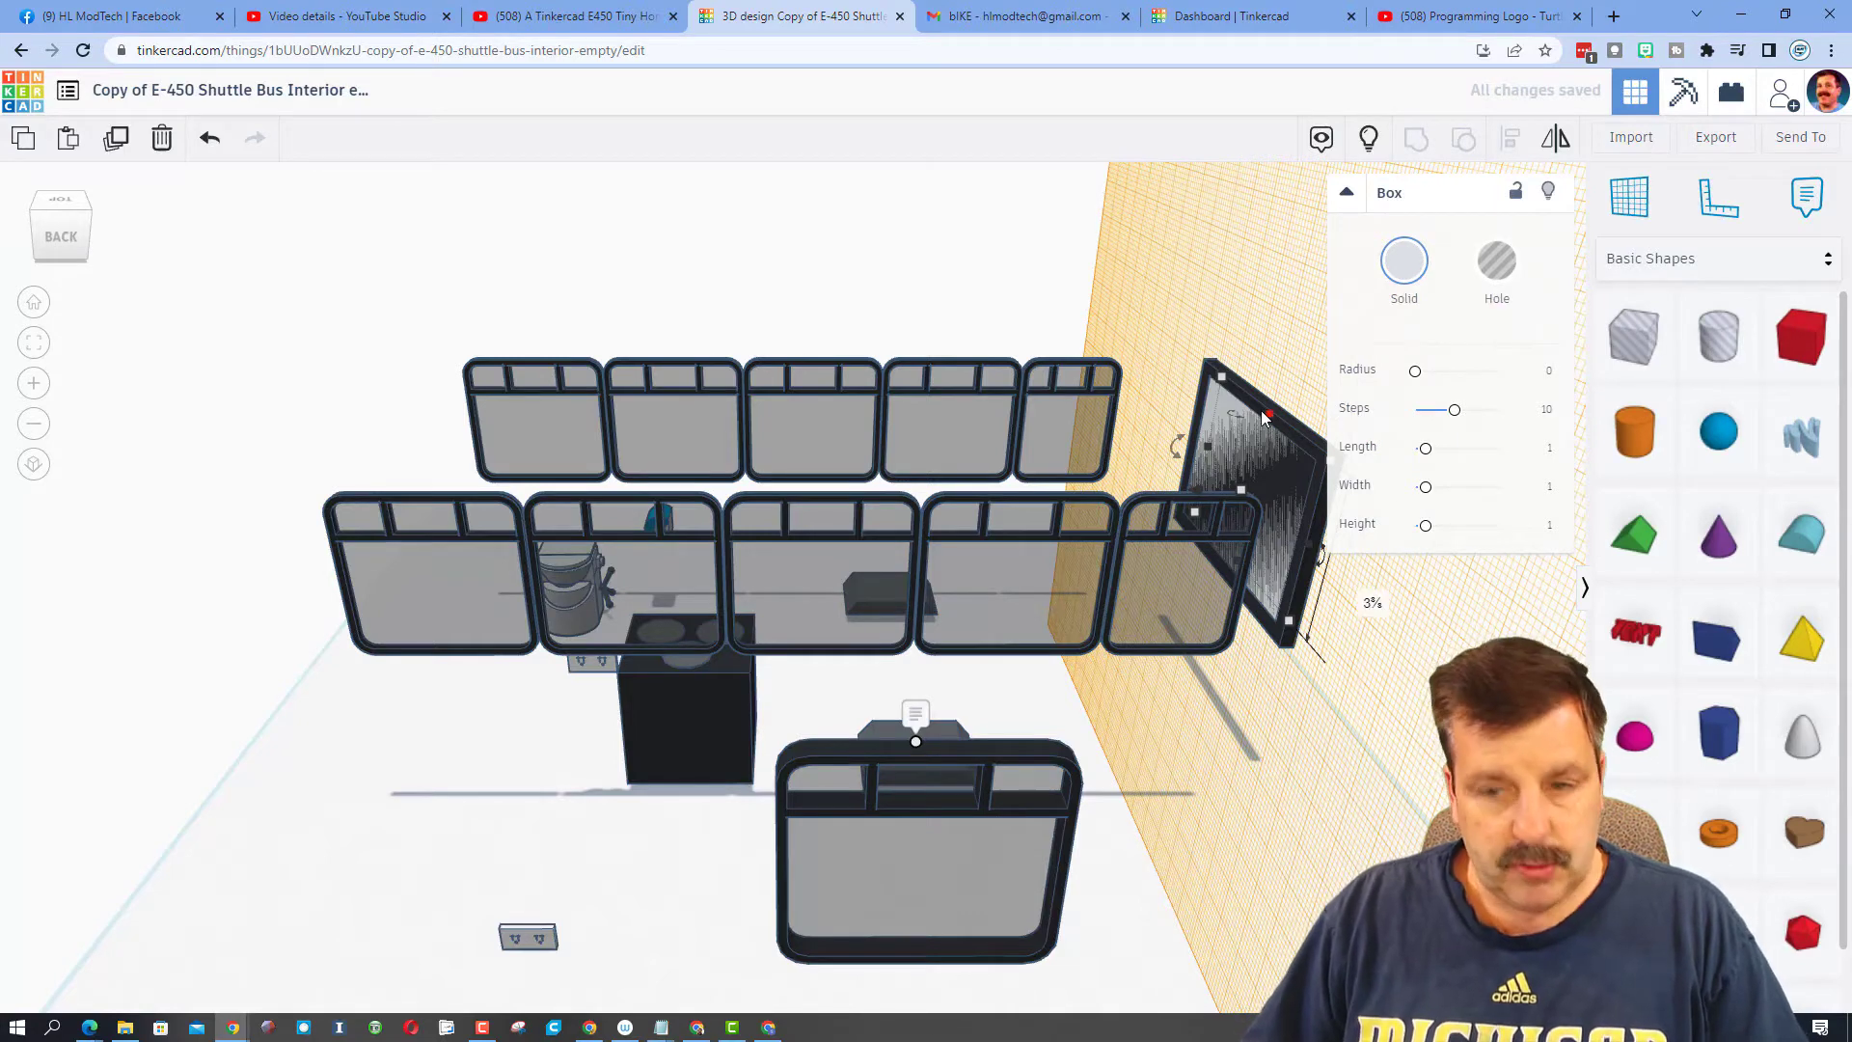
{"action": "left_click", "coordinate": [1229, 435], "text": "shift"}
{"action": "left_click", "coordinate": [1510, 140]}
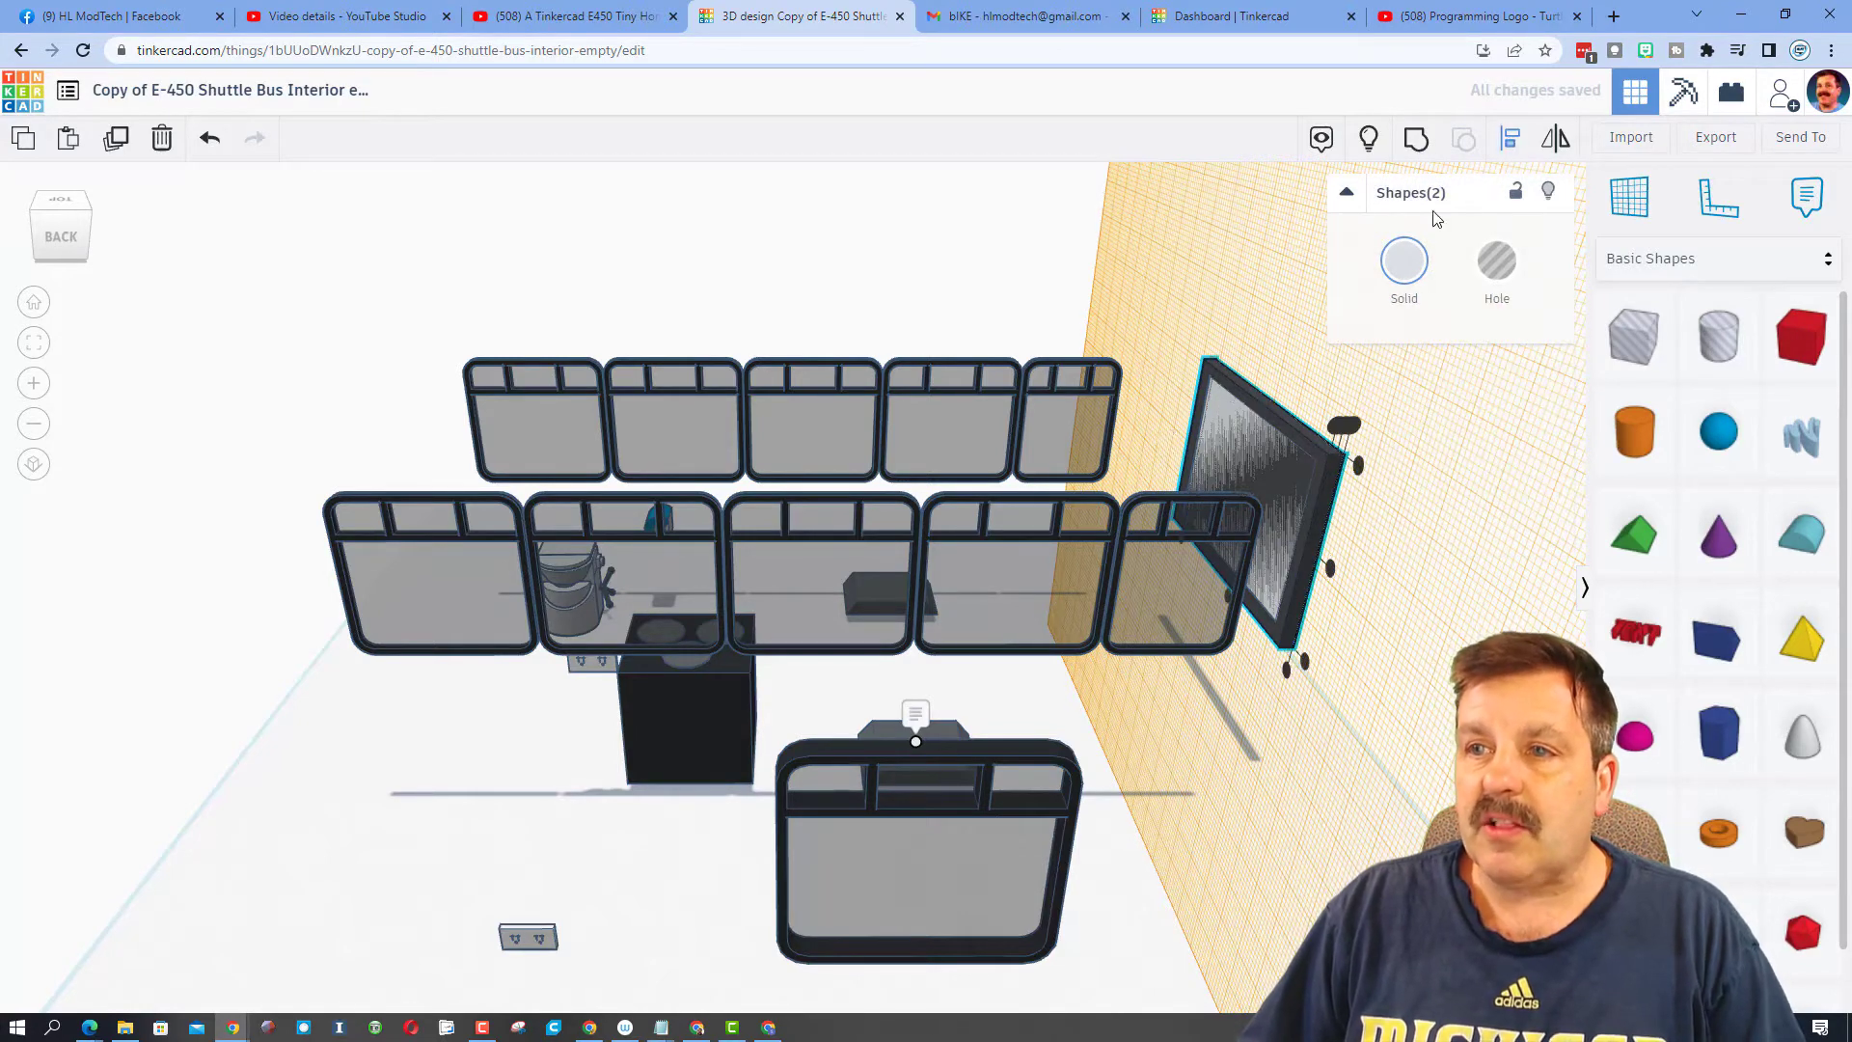
{"action": "left_click", "coordinate": [1228, 599]}
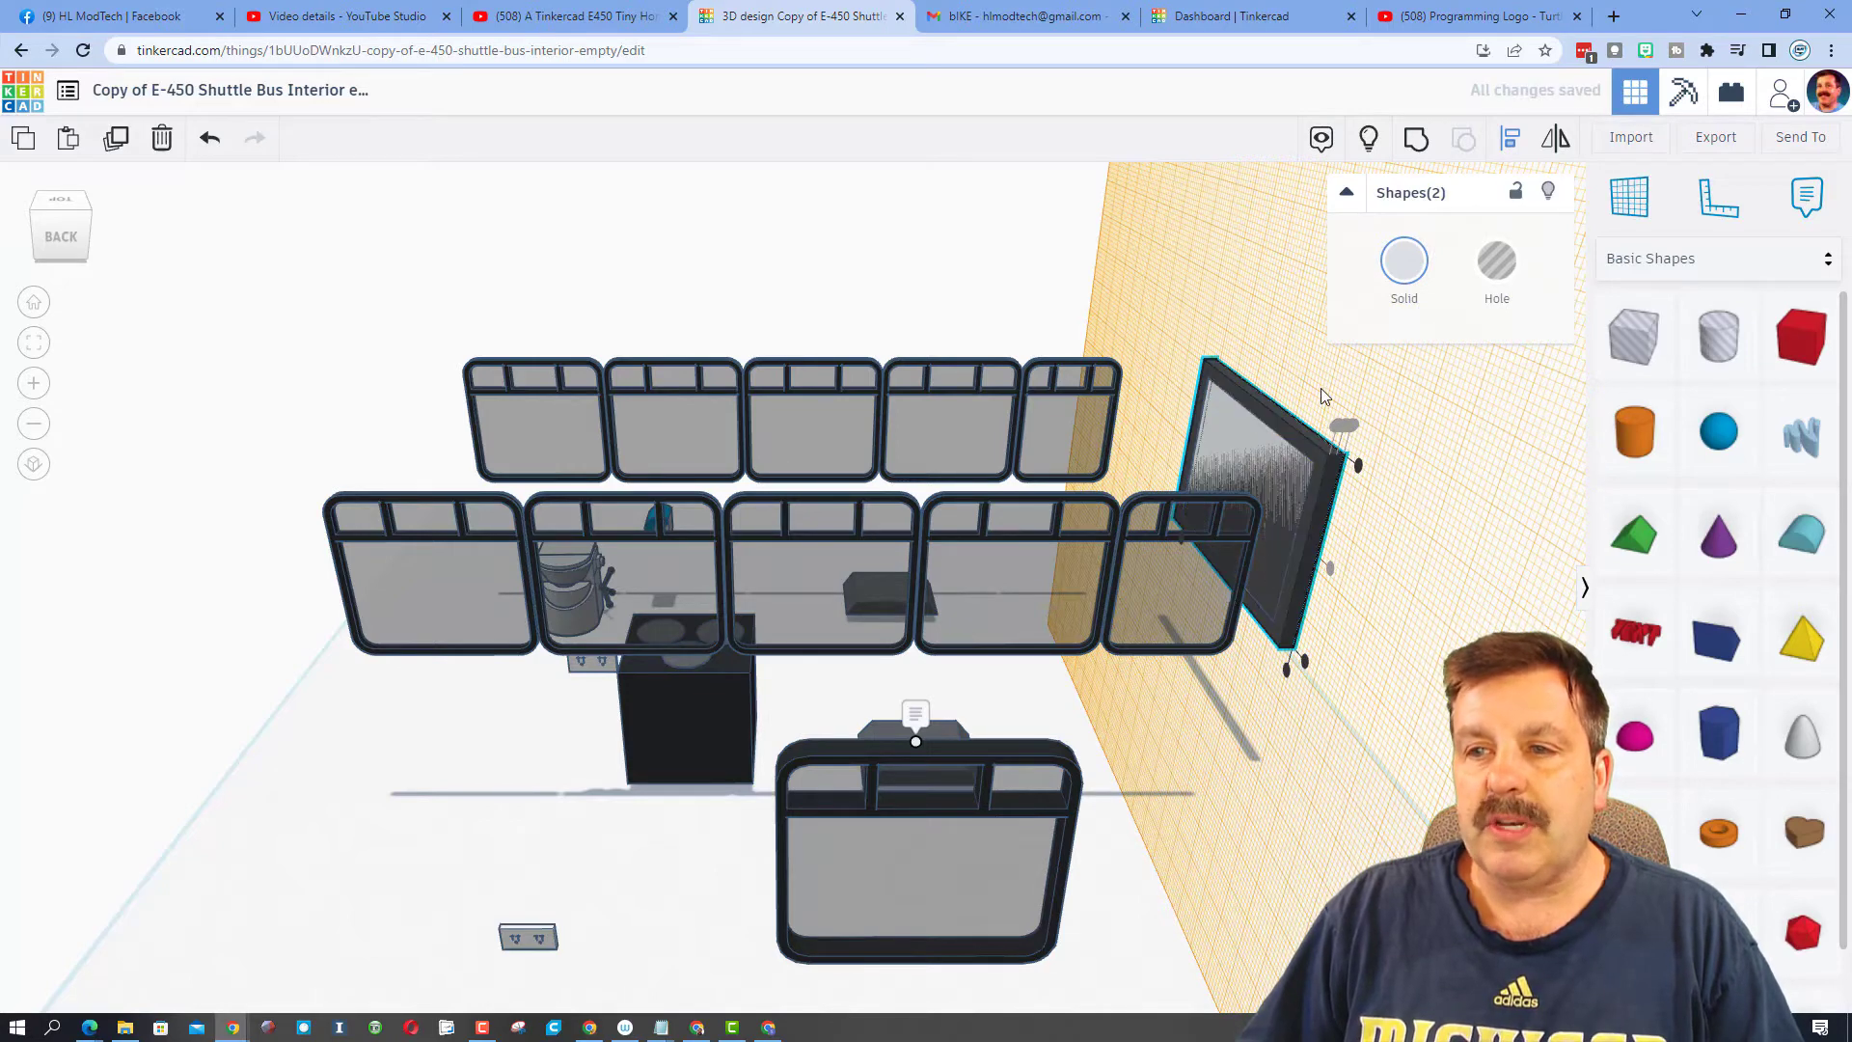
{"action": "left_click", "coordinate": [1260, 343]}
Raise the grey panel off the black one, set the snap grid to 1/64 in and sink the panel 0.109 toward the wall
{"action": "left_click", "coordinate": [1214, 434]}
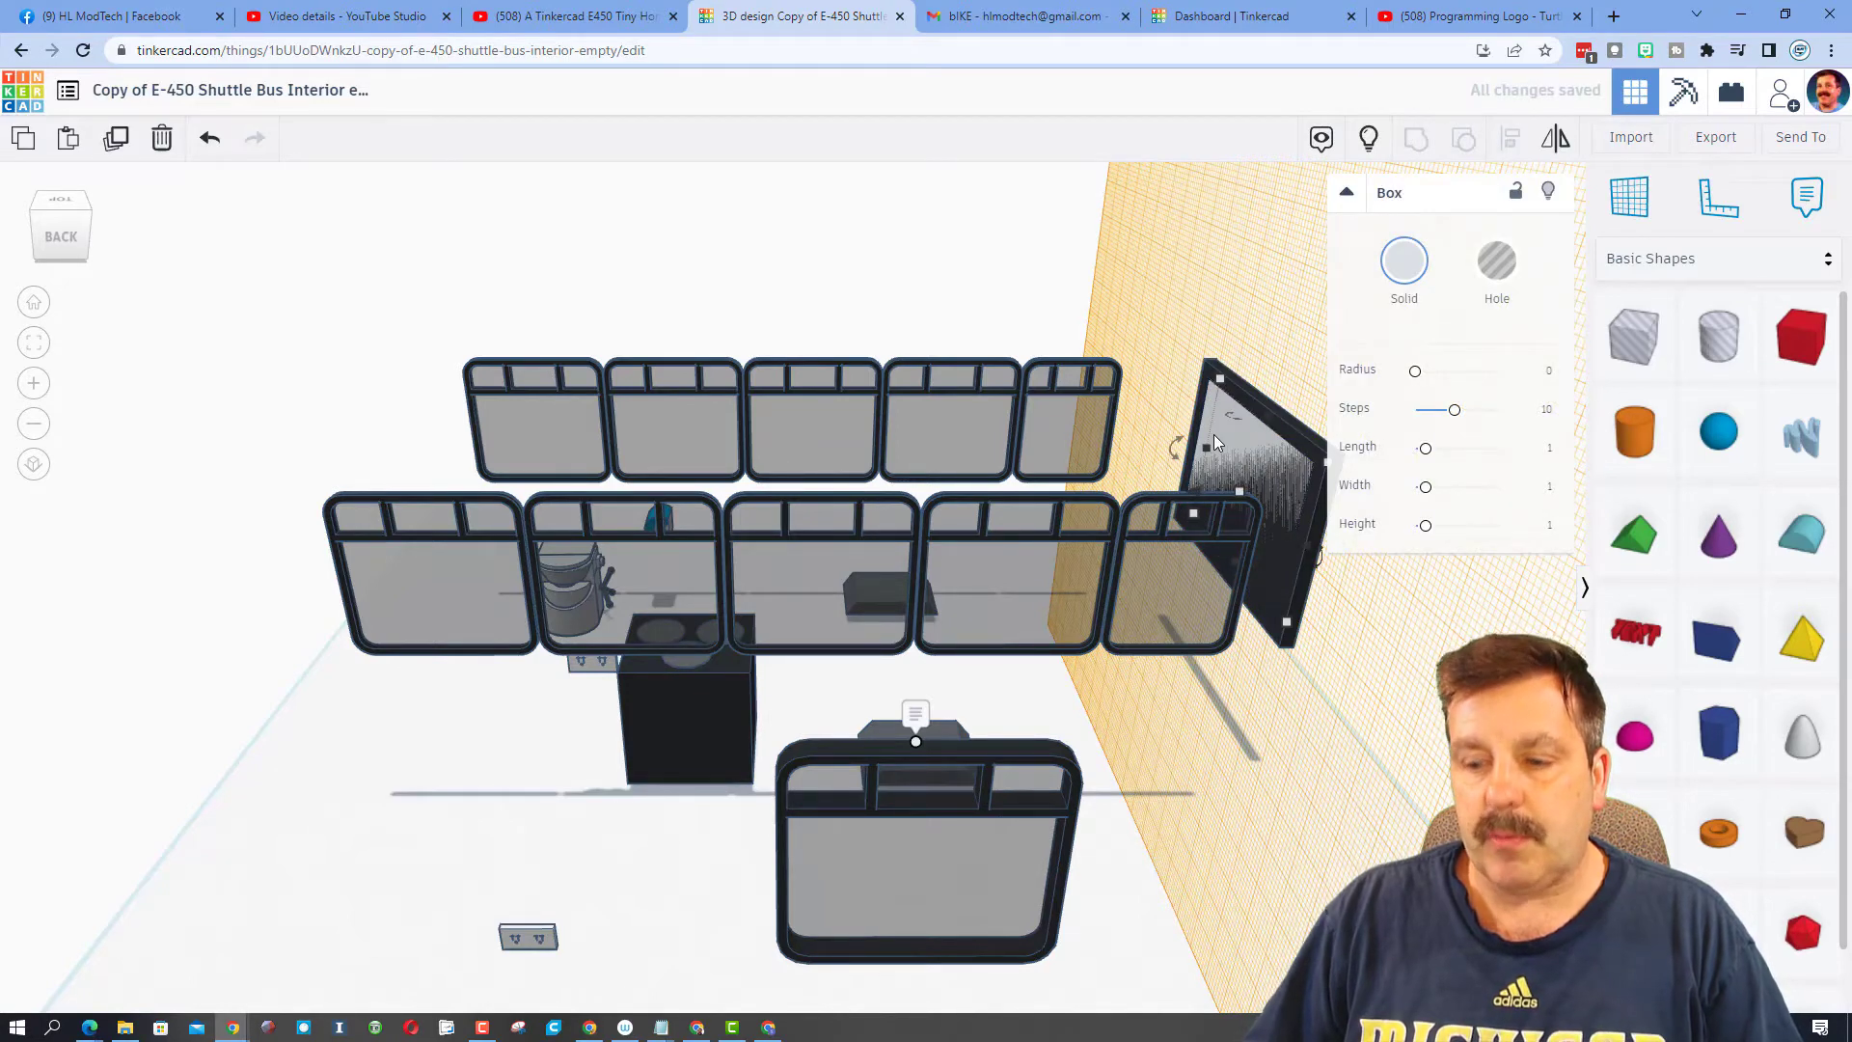
{"action": "key", "text": "ctrl+Up"}
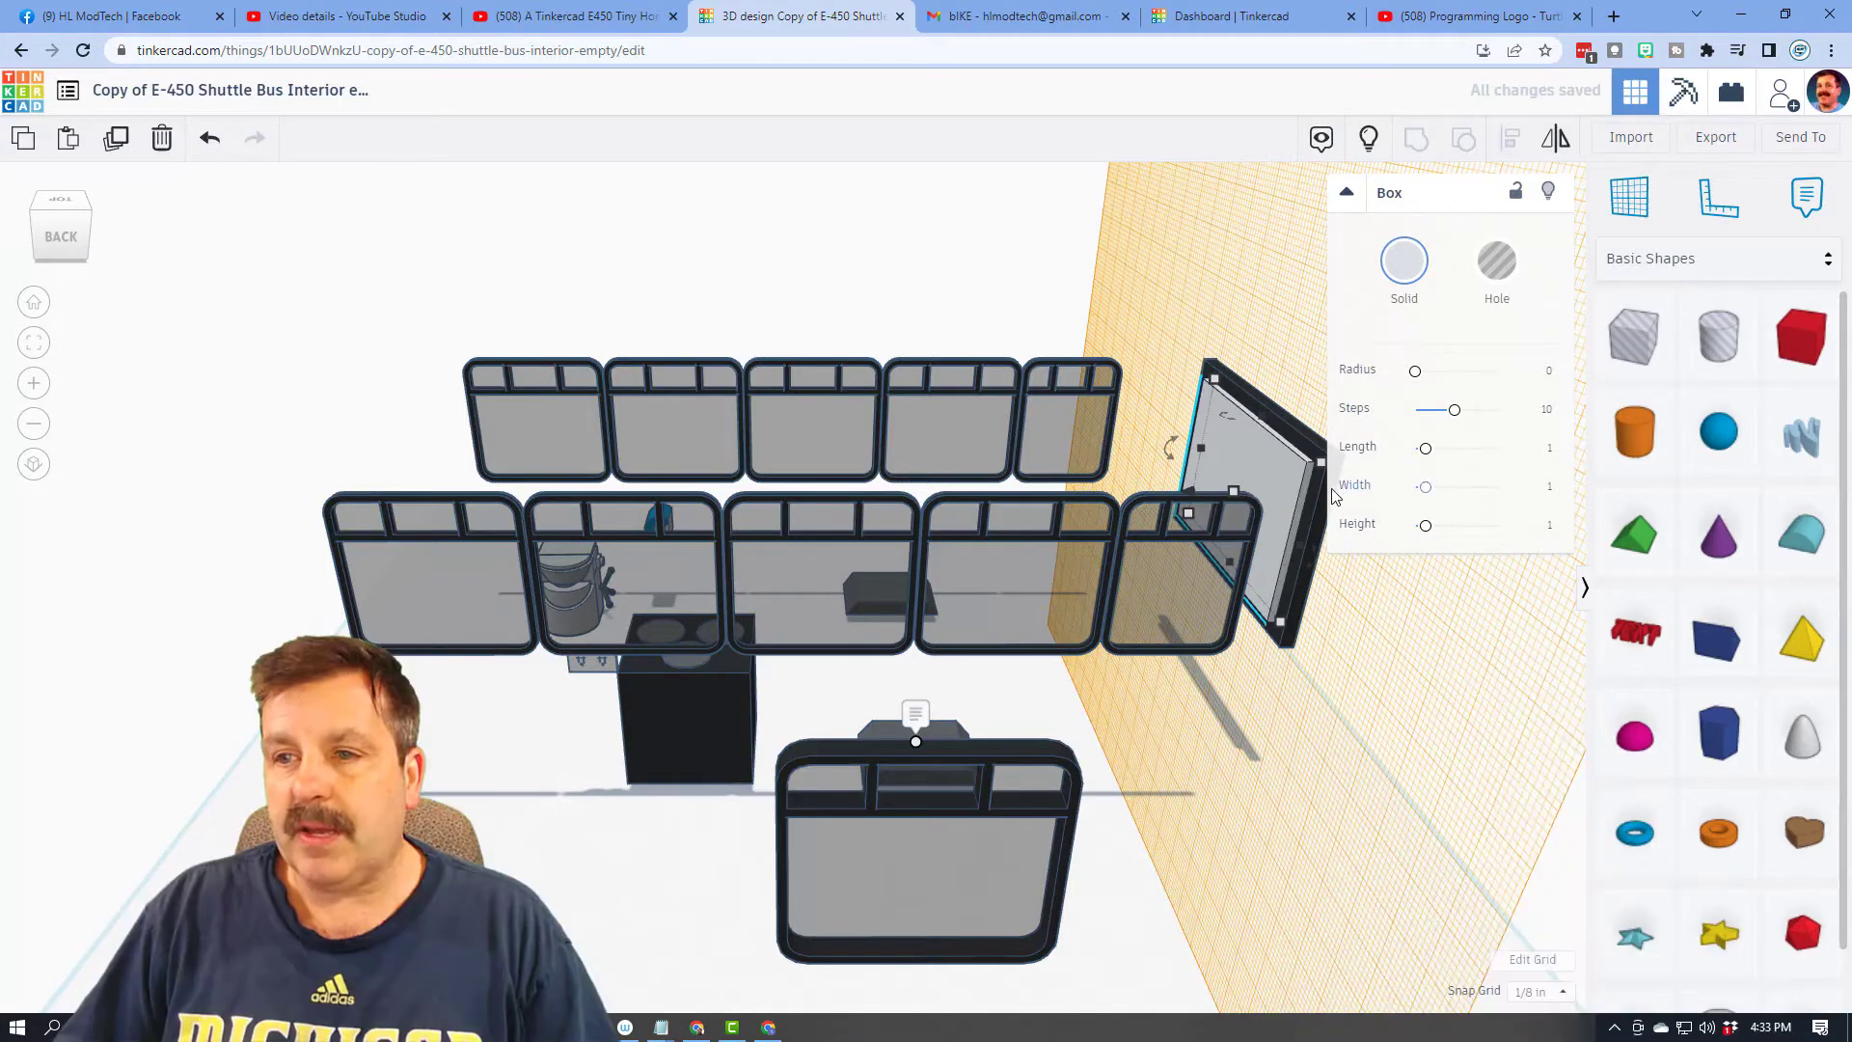
{"action": "left_click", "coordinate": [1534, 992]}
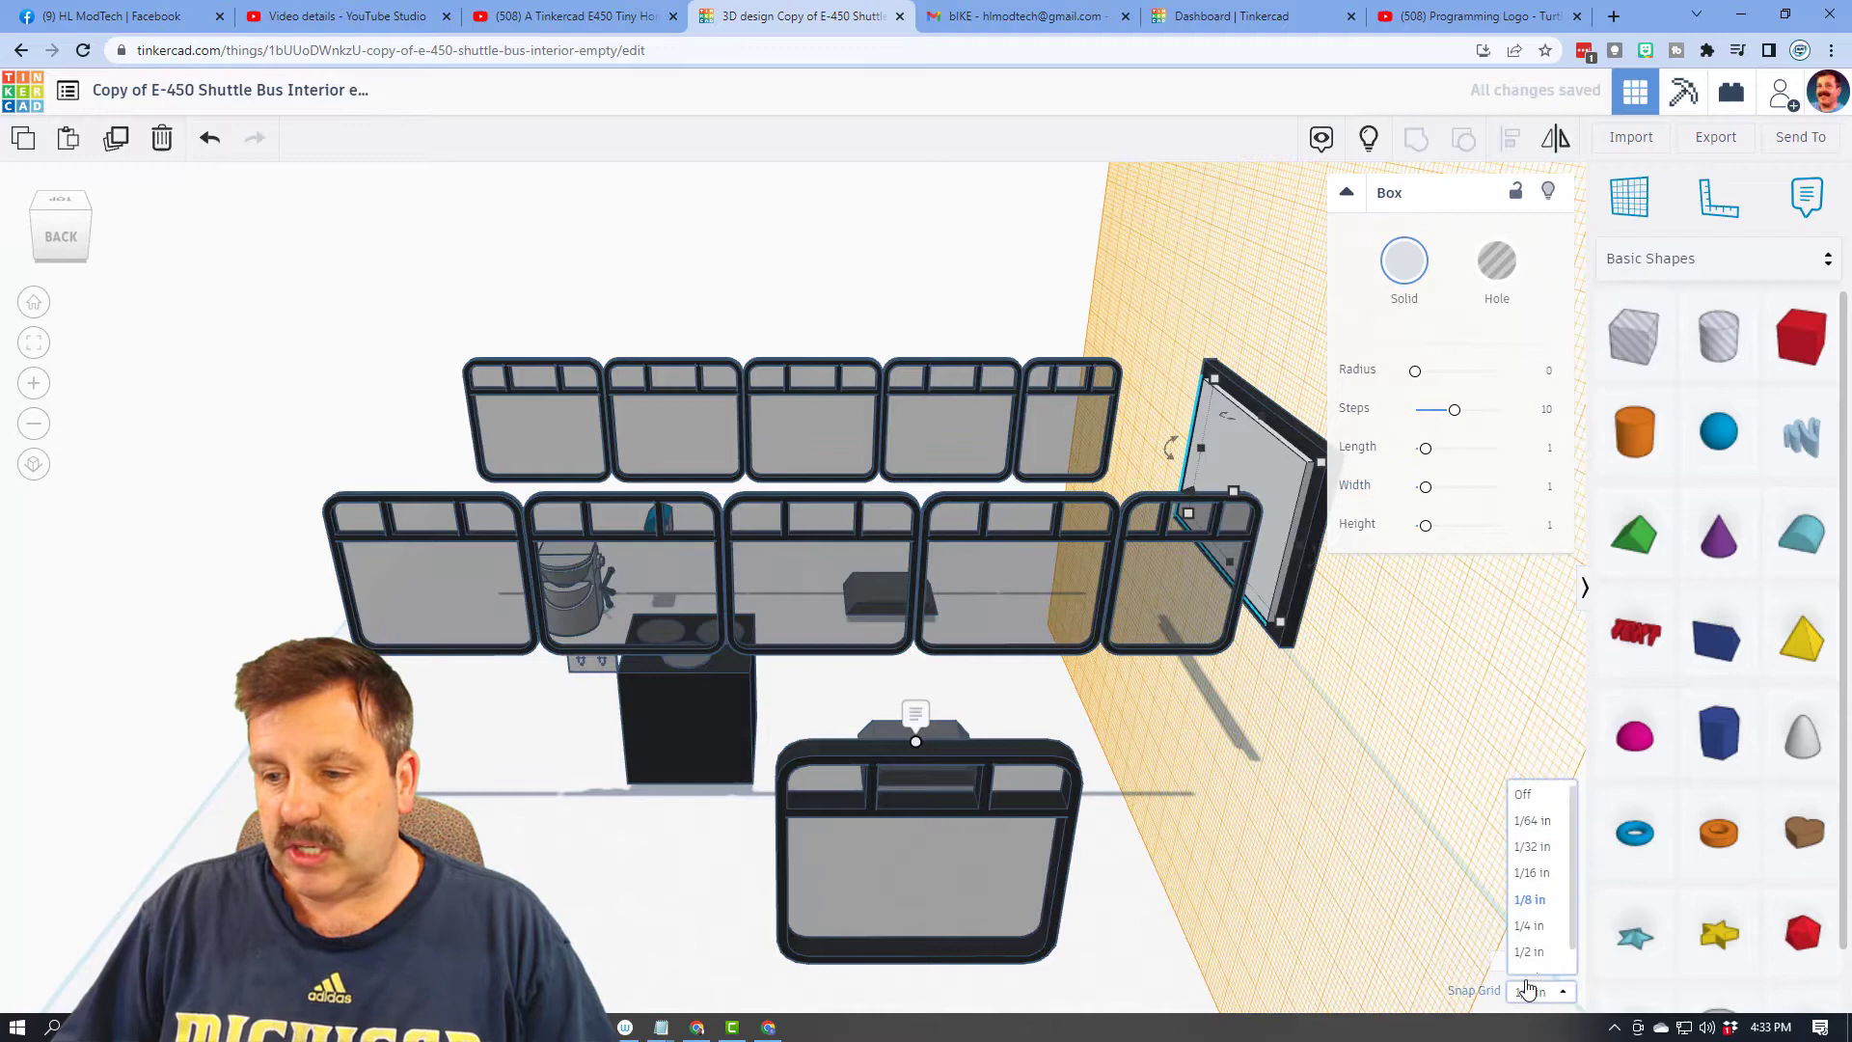
{"action": "left_click", "coordinate": [1532, 821]}
{"action": "right_click_drag", "start_coordinate": [1231, 521], "coordinate": [1230, 574]}
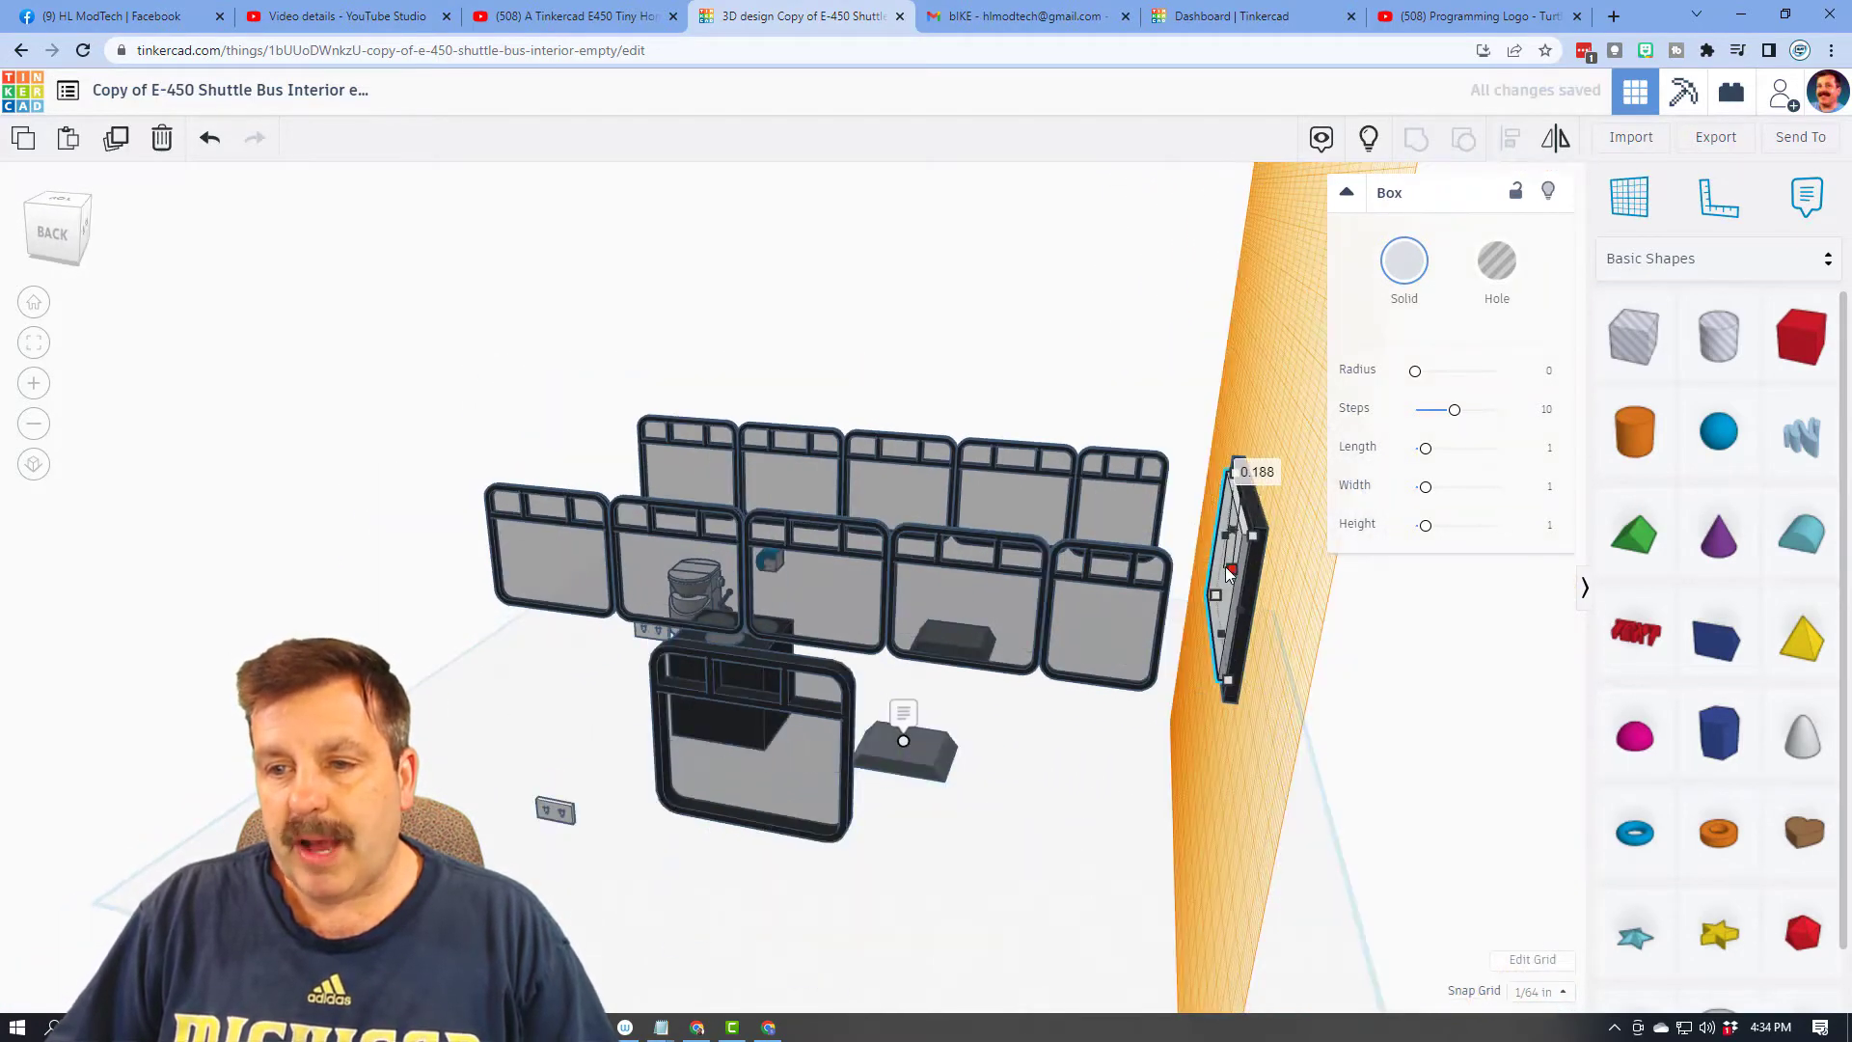
{"action": "left_click_drag", "start_coordinate": [1283, 570], "coordinate": [1289, 573]}
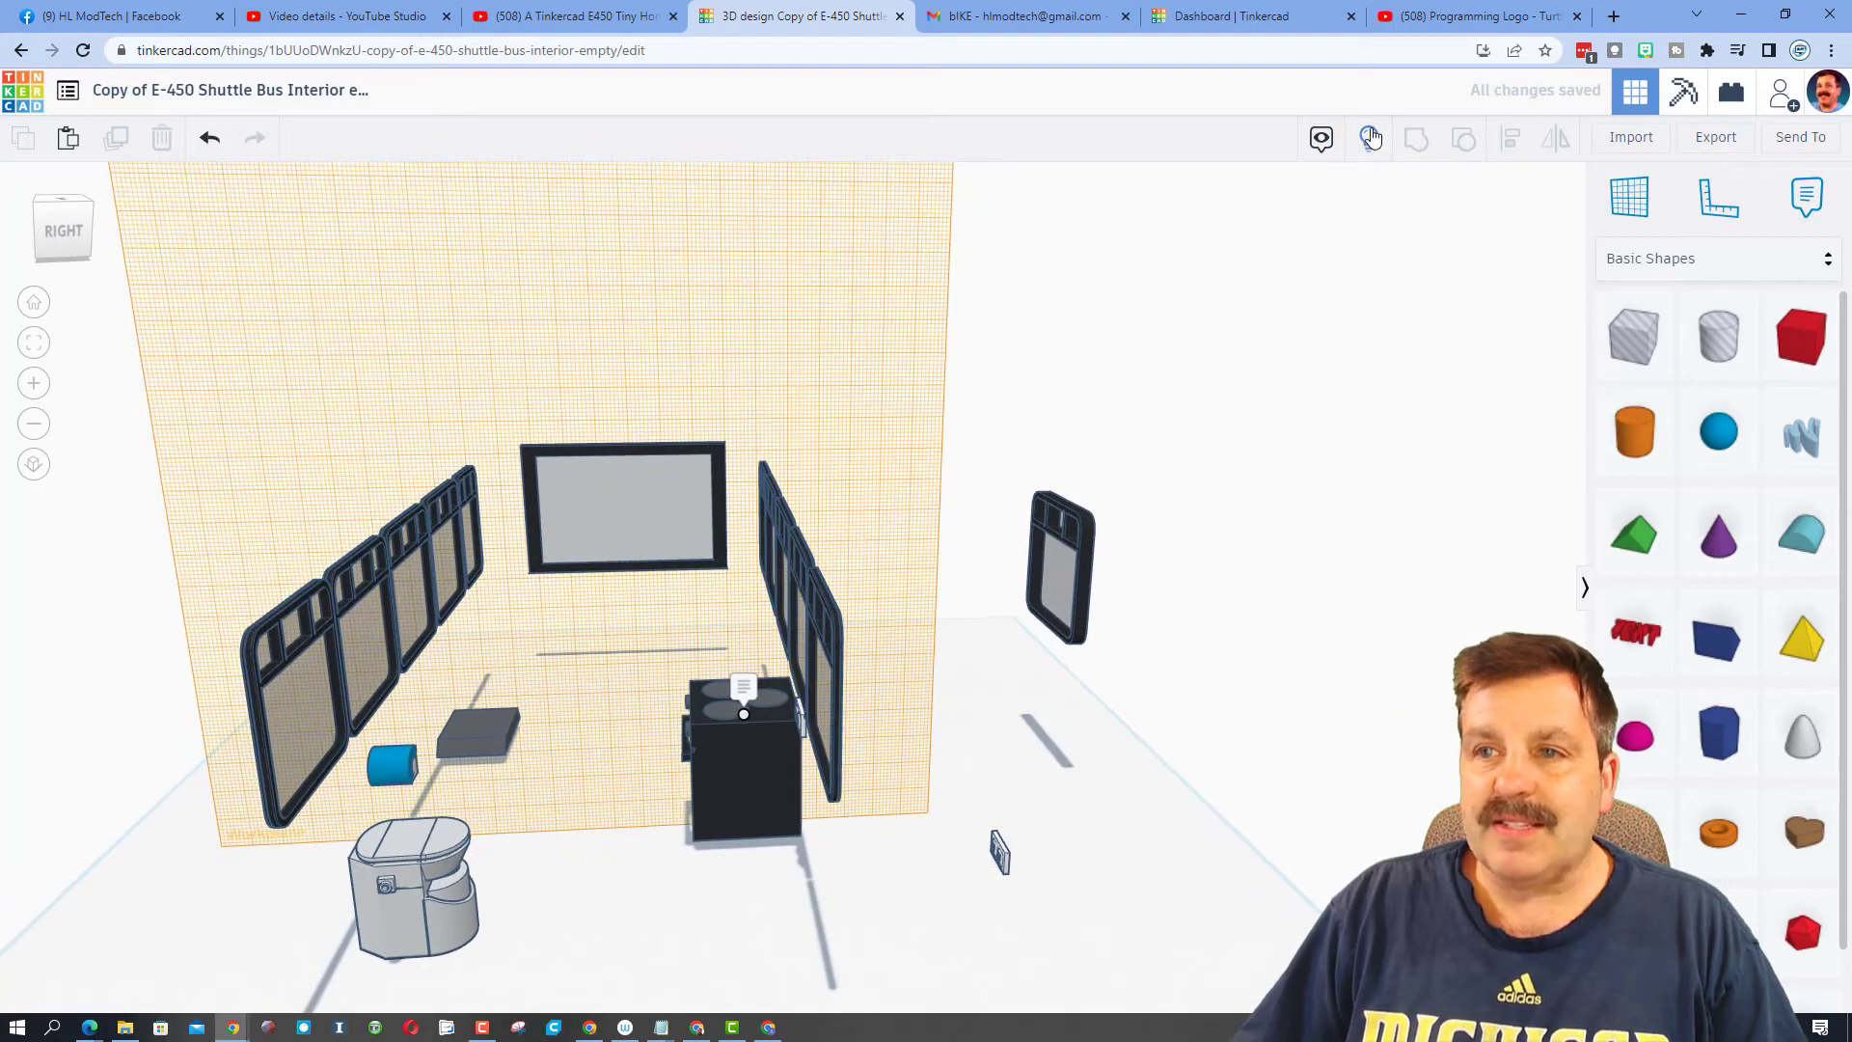
Show all hidden bus parts and place the workplane on the bus floor
{"action": "left_click", "coordinate": [1369, 137]}
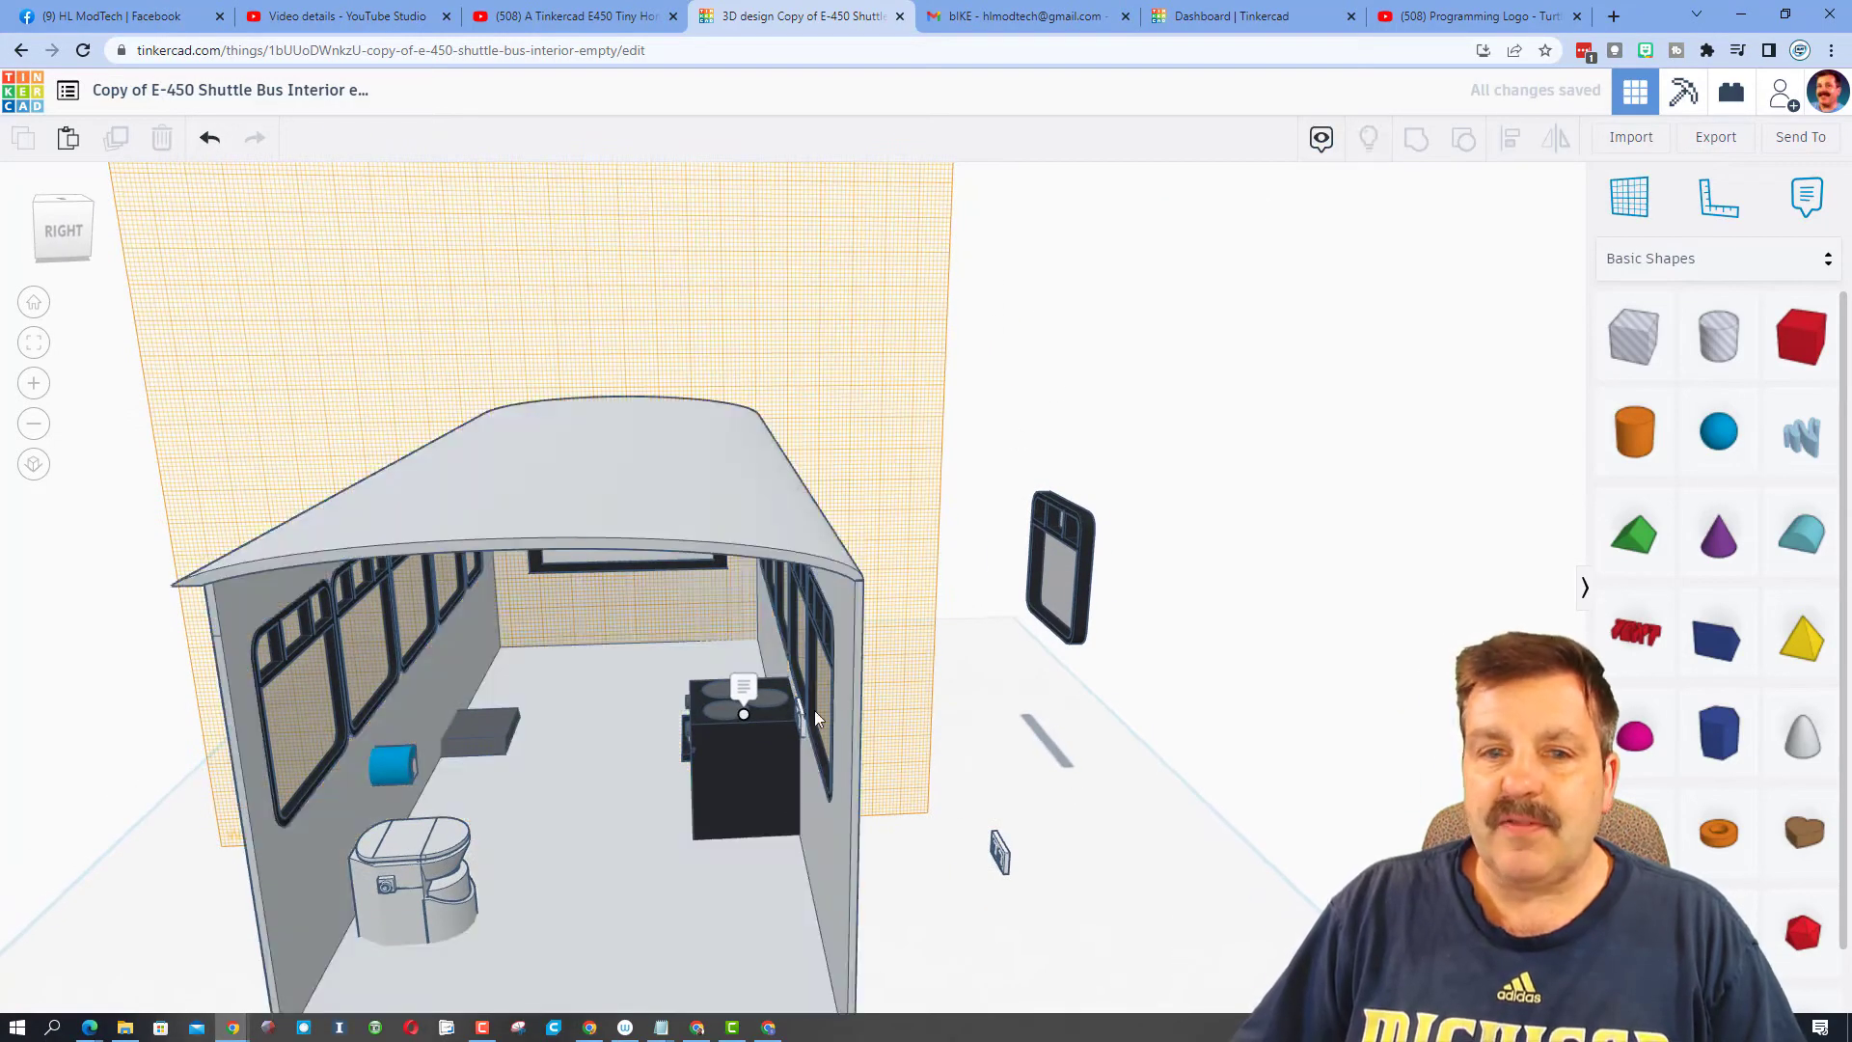
{"action": "mouse_move", "coordinate": [815, 710]}
{"action": "right_mouse_down"}
{"action": "mouse_move", "coordinate": [885, 639]}
{"action": "mouse_move", "coordinate": [830, 677]}
{"action": "right_mouse_up"}
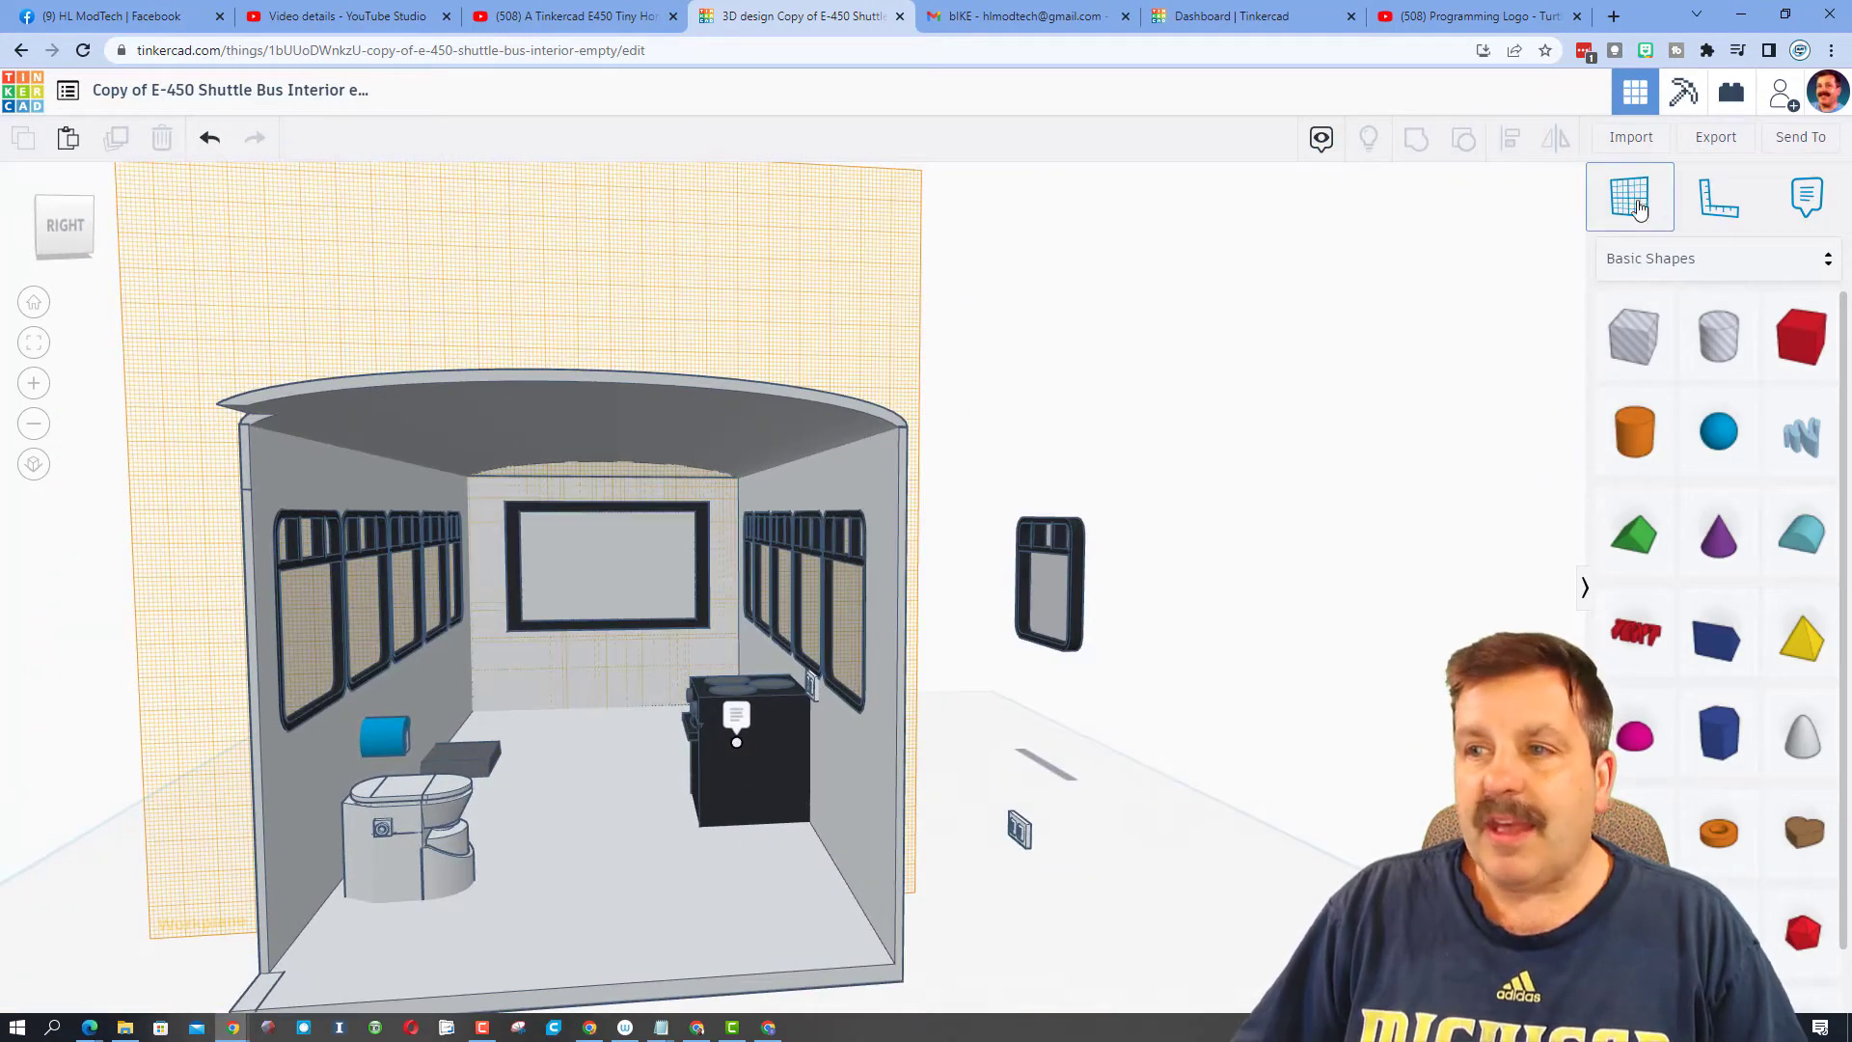
{"action": "left_click", "coordinate": [1636, 201]}
{"action": "left_click", "coordinate": [645, 834]}
{"action": "mouse_move", "coordinate": [717, 802]}
{"action": "right_mouse_down"}
{"action": "mouse_move", "coordinate": [694, 801]}
{"action": "mouse_move", "coordinate": [721, 810]}
{"action": "right_mouse_up"}
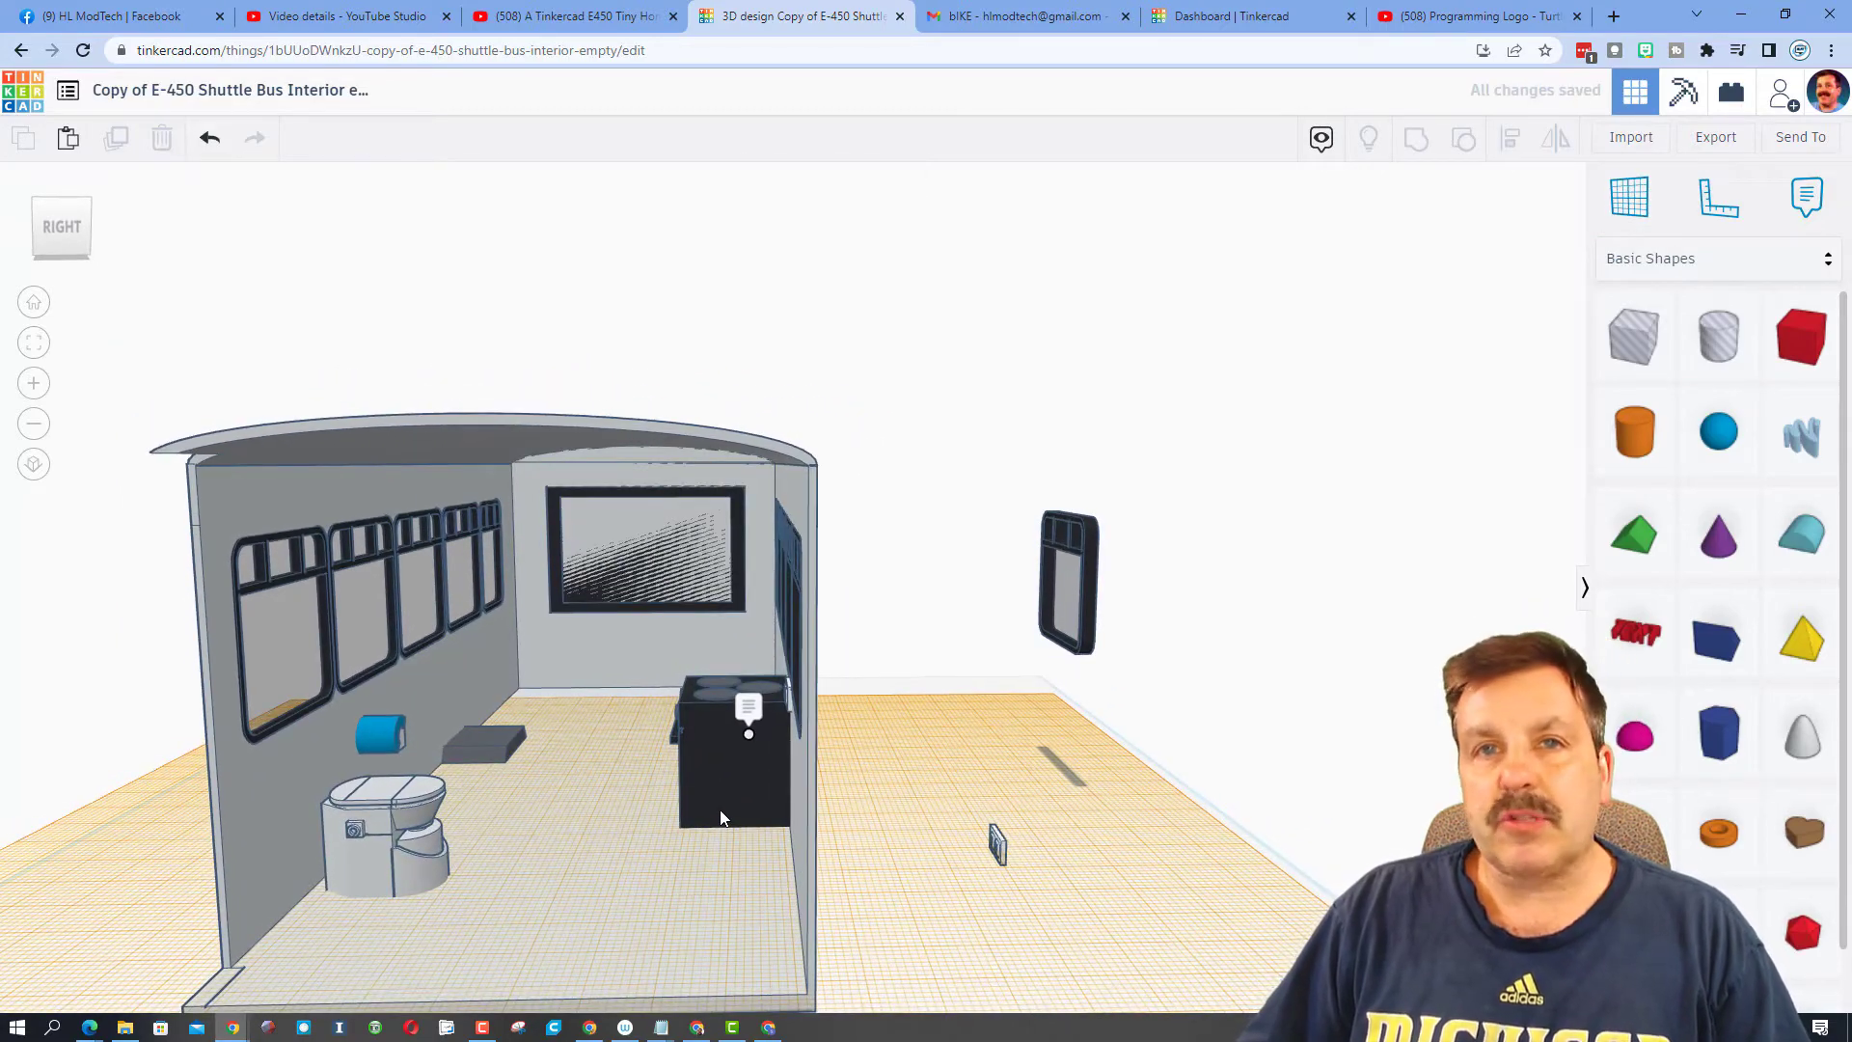
Examine the furnished bus interior from several angles, including the back-wall screen, windows, stove and toilet
{"action": "right_click_drag", "start_coordinate": [671, 796], "coordinate": [747, 354]}
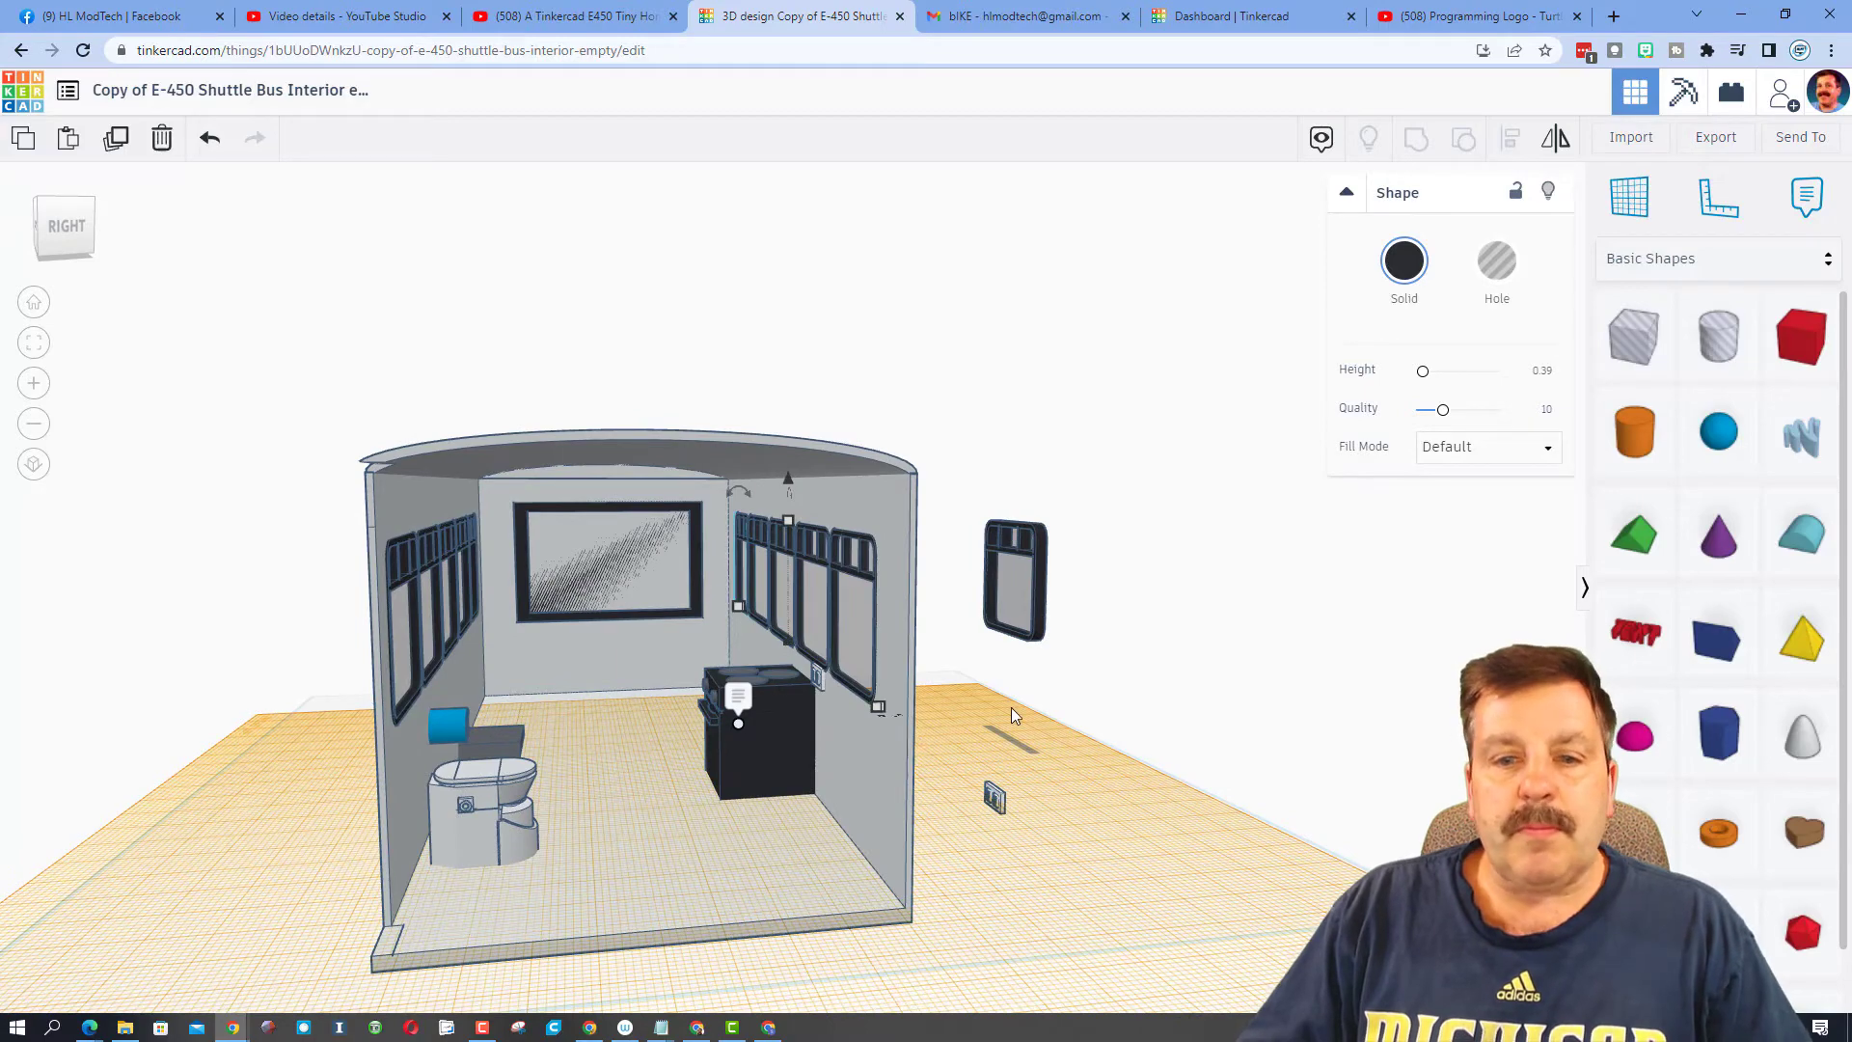
{"action": "mouse_move", "coordinate": [1011, 708]}
{"action": "right_mouse_down"}
{"action": "mouse_move", "coordinate": [957, 709]}
{"action": "mouse_move", "coordinate": [1007, 714]}
{"action": "right_mouse_up"}
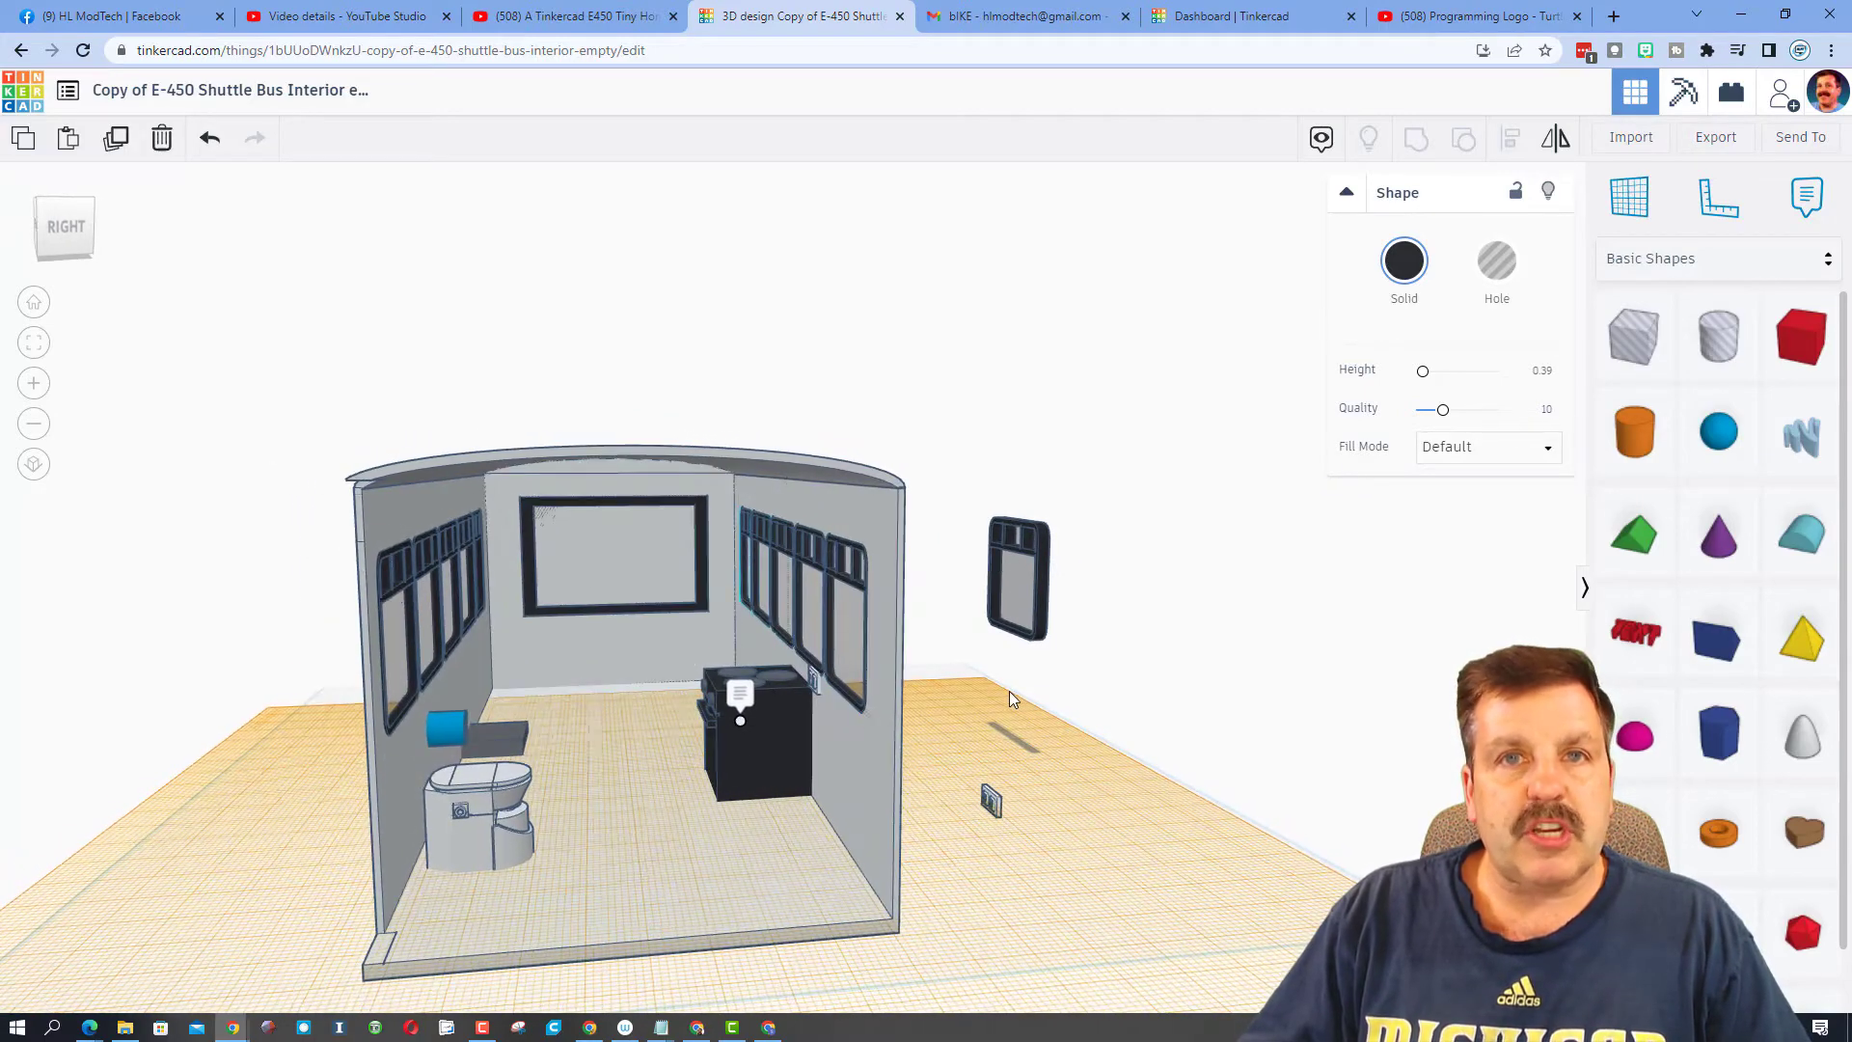
{"action": "mouse_move", "coordinate": [1009, 691]}
{"action": "right_mouse_down"}
{"action": "mouse_move", "coordinate": [920, 691]}
{"action": "mouse_move", "coordinate": [997, 697]}
{"action": "mouse_move", "coordinate": [976, 693]}
{"action": "right_mouse_up"}
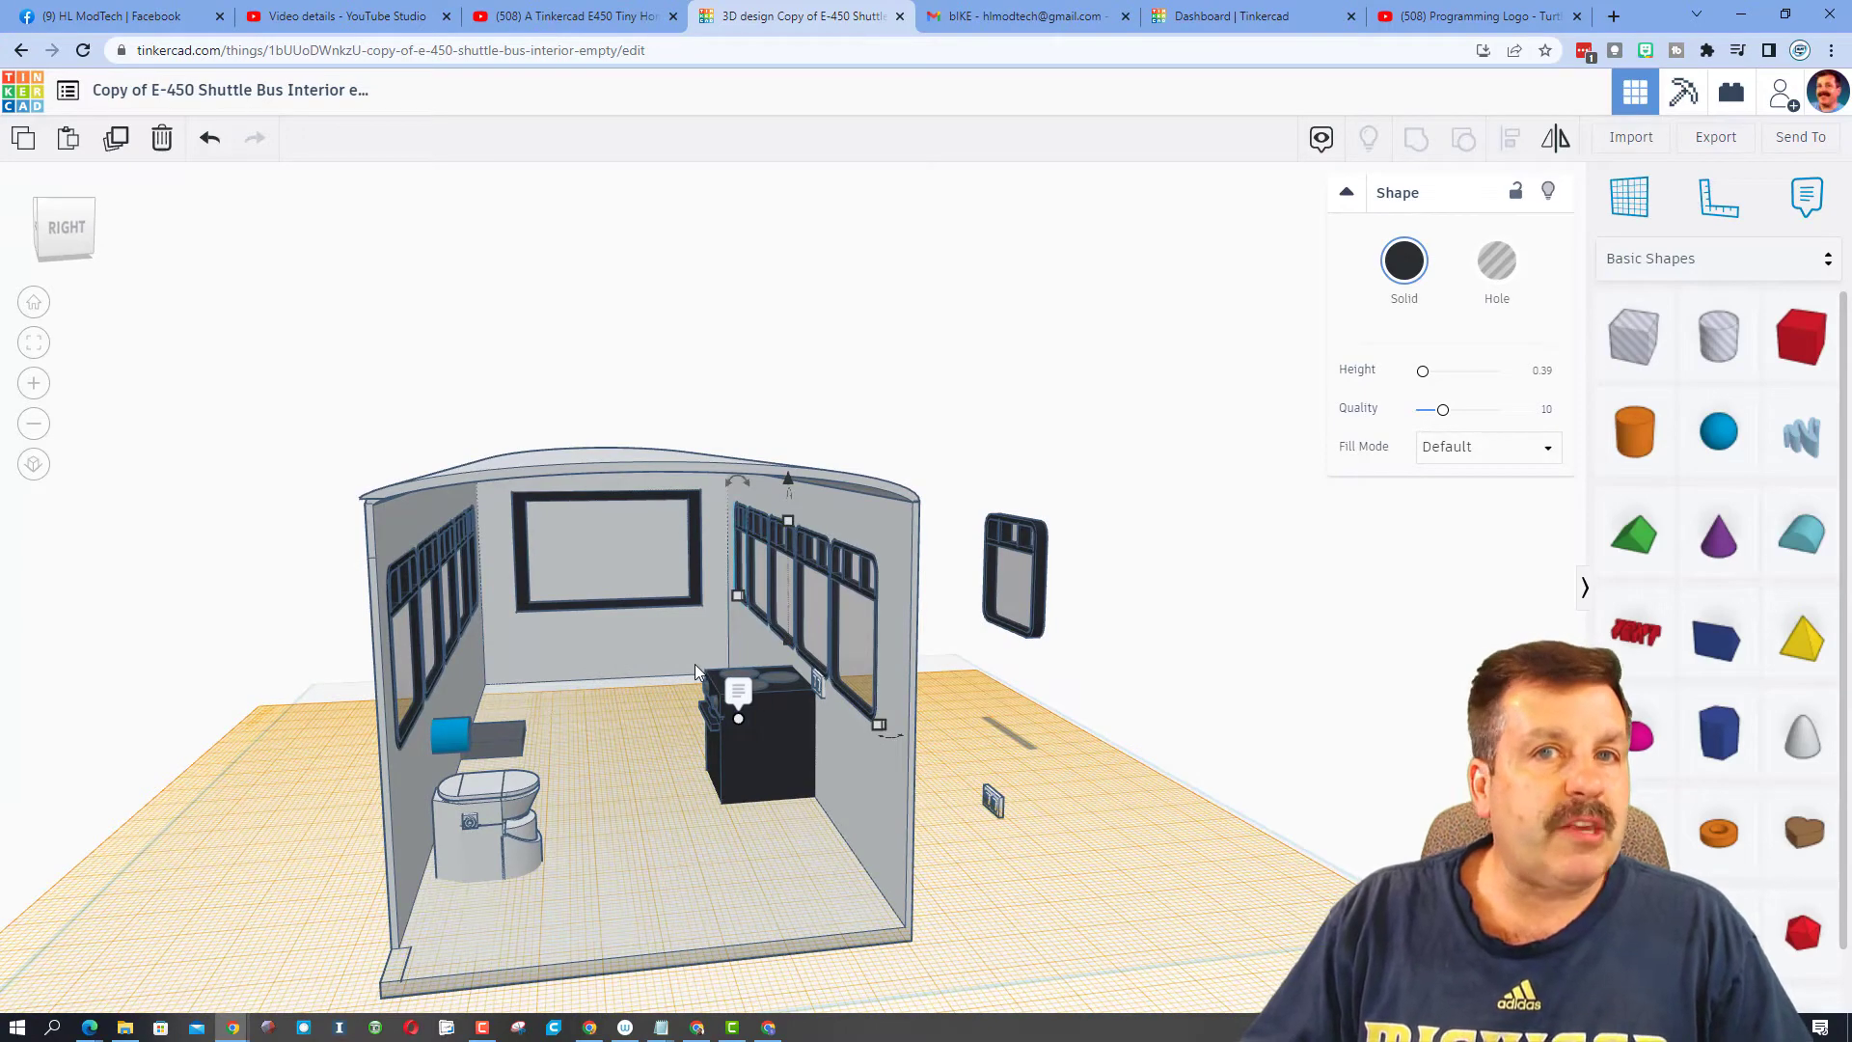
{"action": "right_click_drag", "start_coordinate": [489, 385], "coordinate": [625, 353]}
{"action": "scroll", "coordinate": [675, 563], "scroll_direction": "up", "scroll_amount": 3}
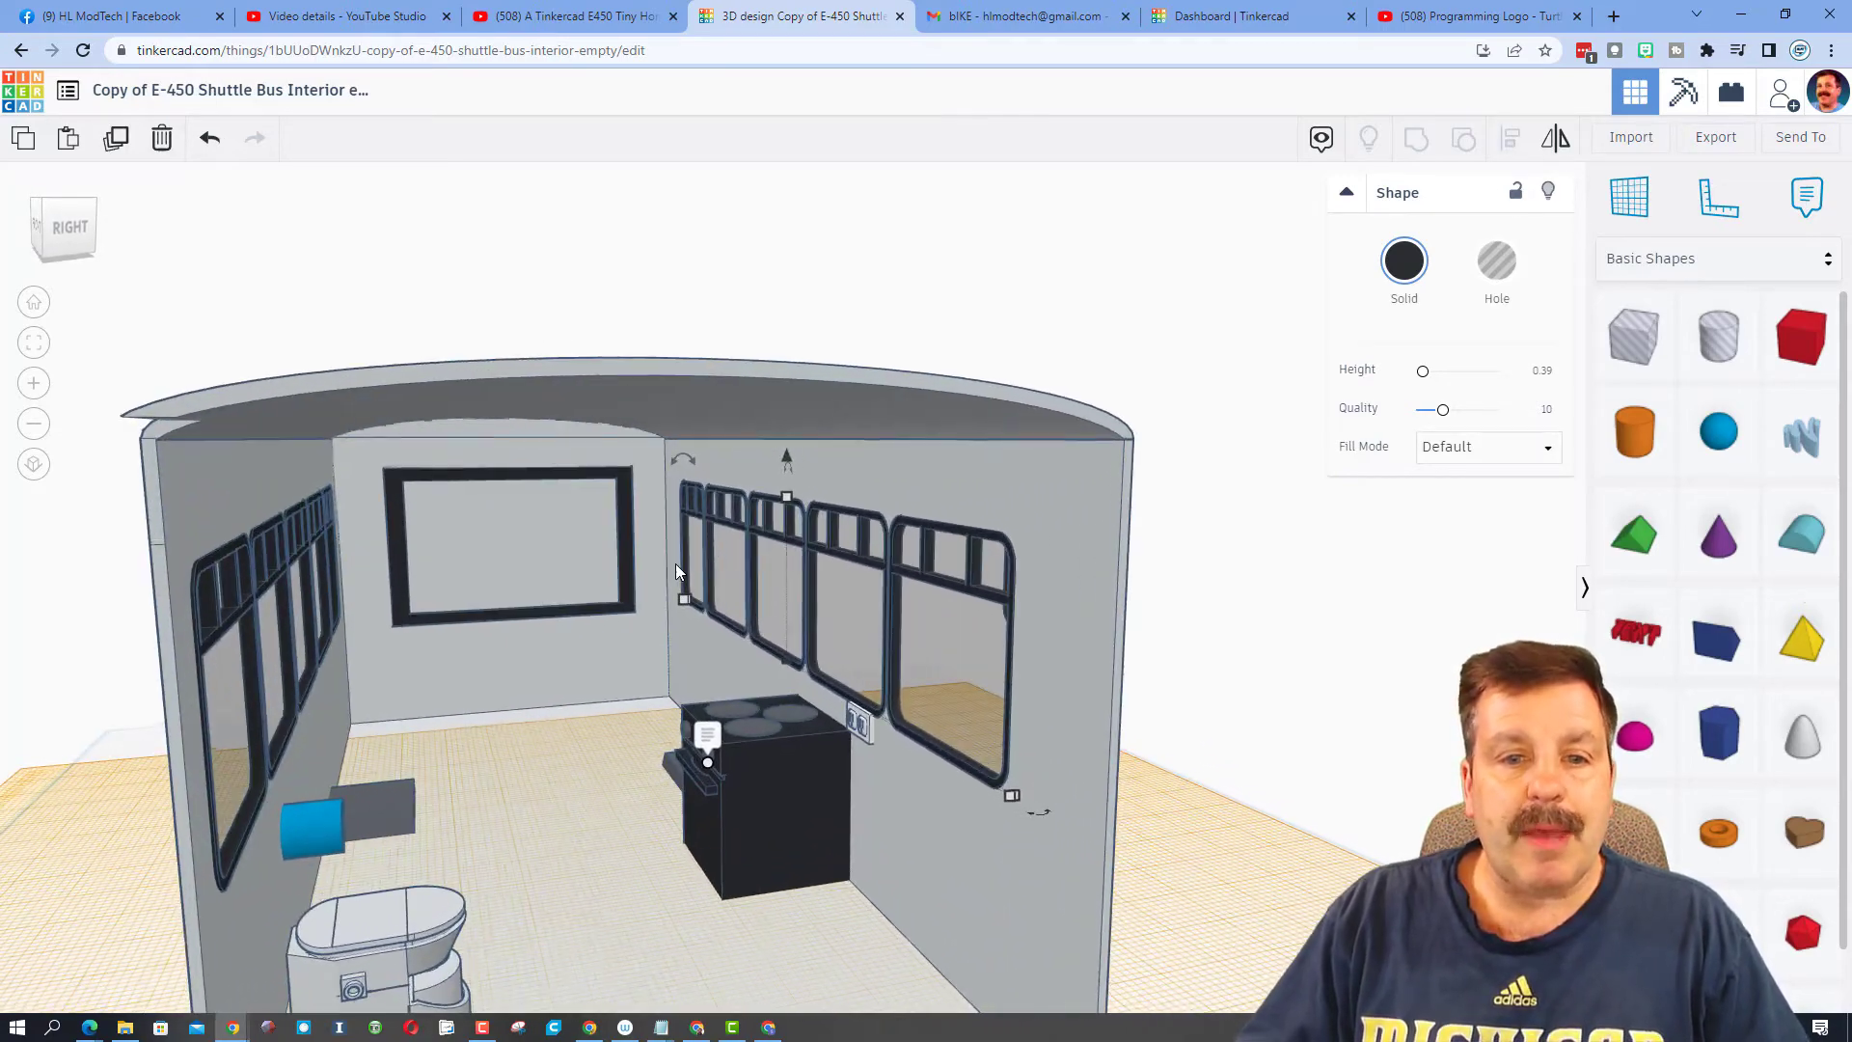
{"action": "right_click_drag", "start_coordinate": [675, 563], "coordinate": [650, 563]}
{"action": "scroll", "coordinate": [860, 359], "scroll_direction": "down", "scroll_amount": 5}
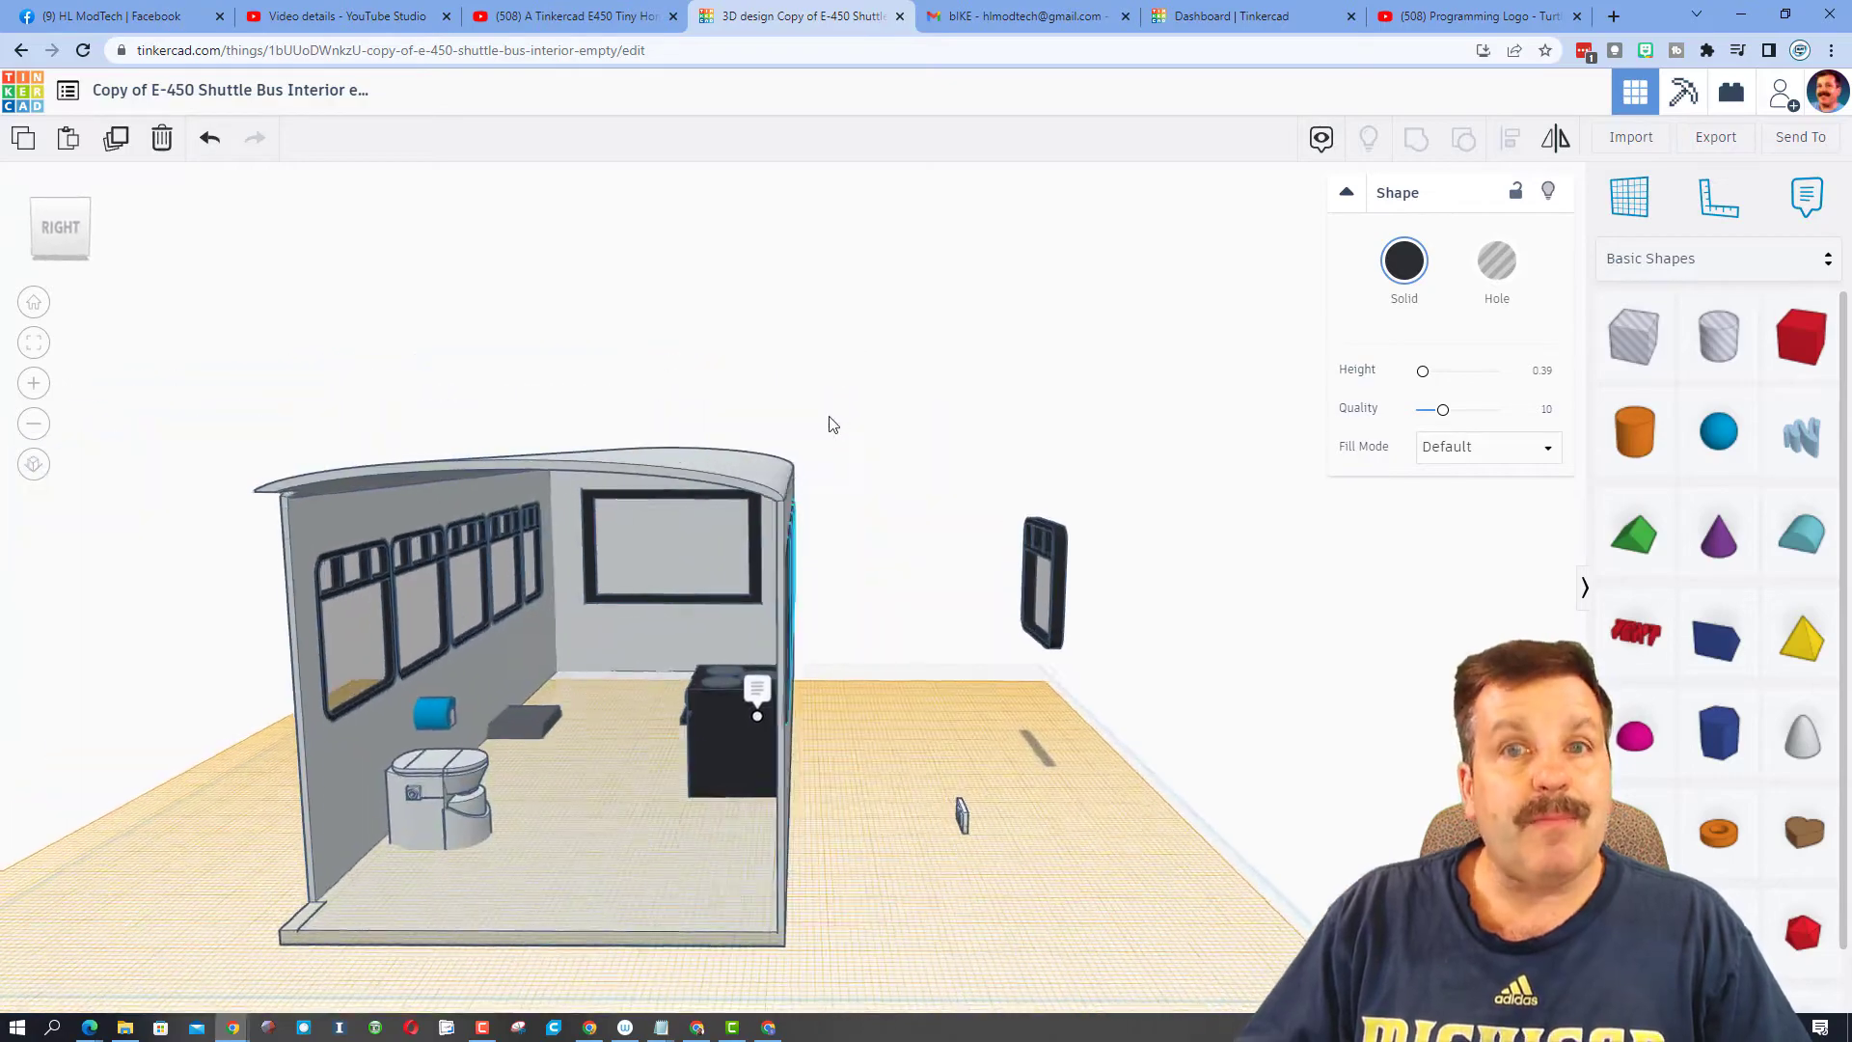
{"action": "right_click_drag", "start_coordinate": [865, 431], "coordinate": [914, 426]}
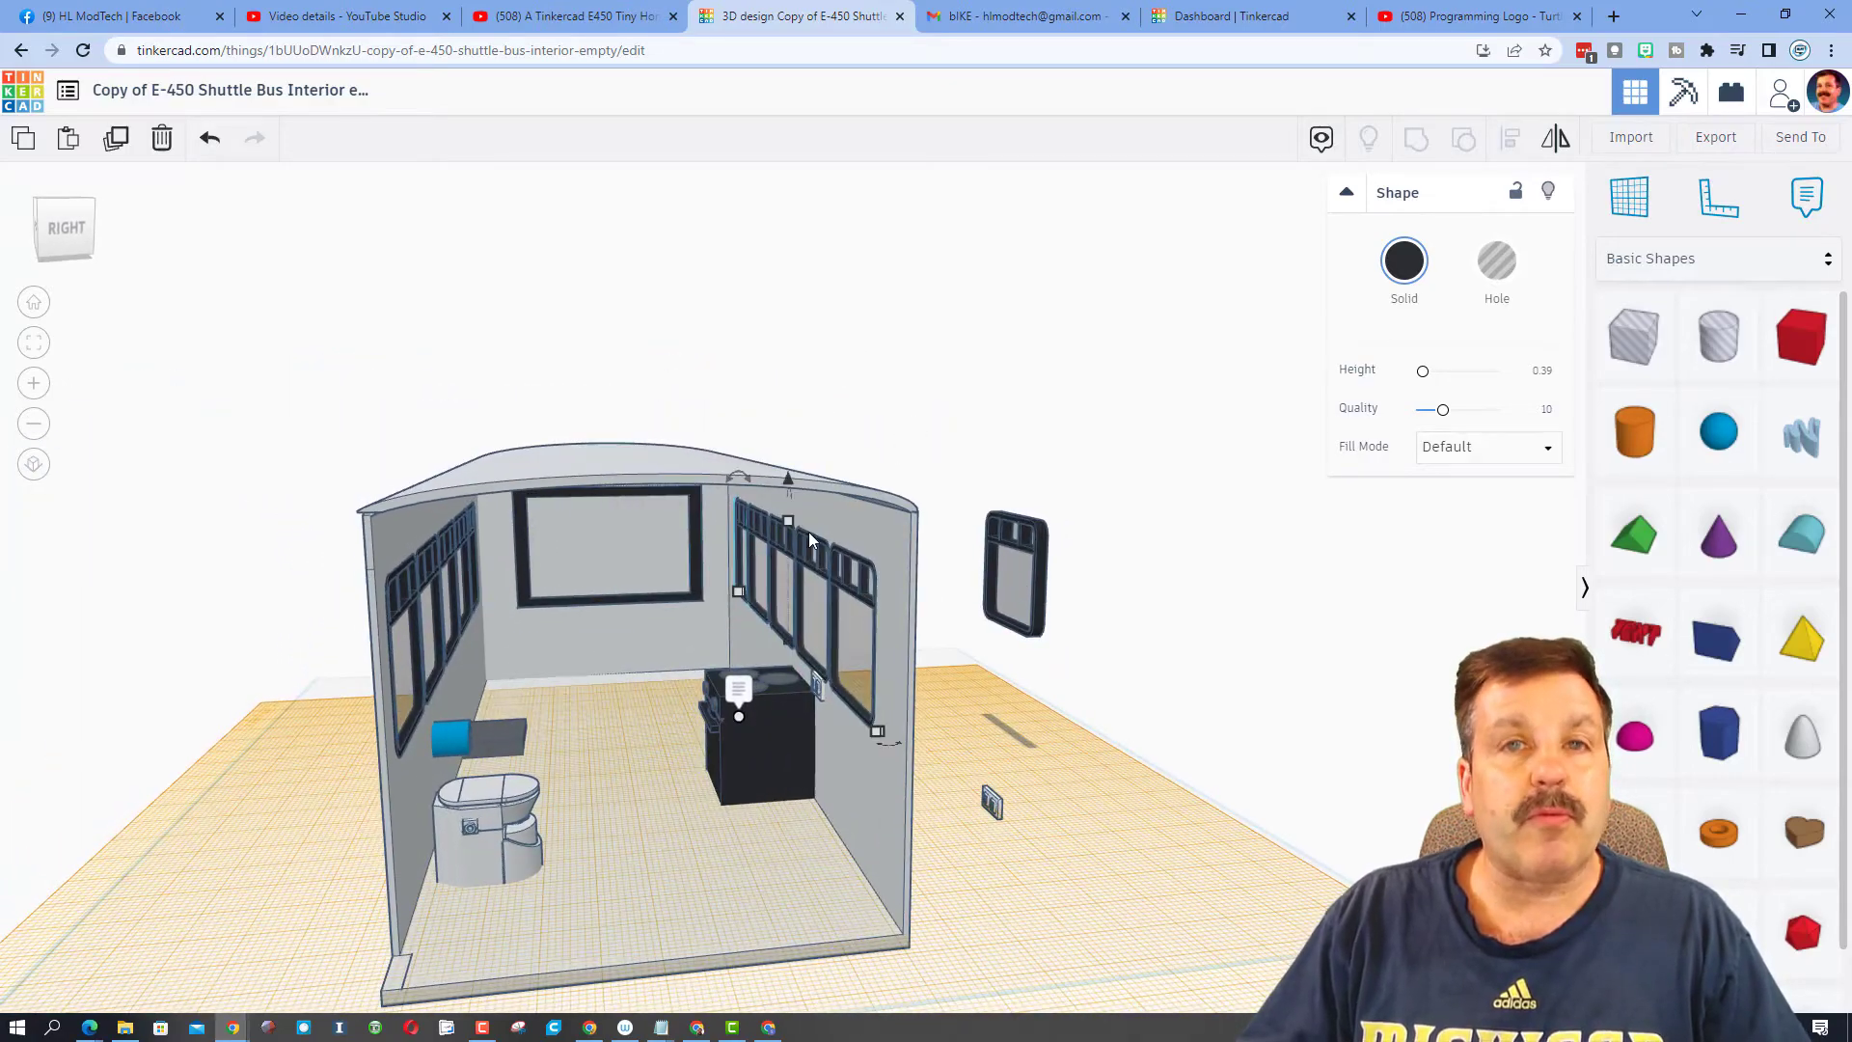
{"action": "mouse_move", "coordinate": [806, 400]}
{"action": "right_mouse_down"}
{"action": "mouse_move", "coordinate": [846, 394]}
{"action": "mouse_move", "coordinate": [801, 382]}
{"action": "mouse_move", "coordinate": [806, 405]}
{"action": "mouse_move", "coordinate": [860, 397]}
{"action": "mouse_move", "coordinate": [838, 397]}
{"action": "right_mouse_up"}
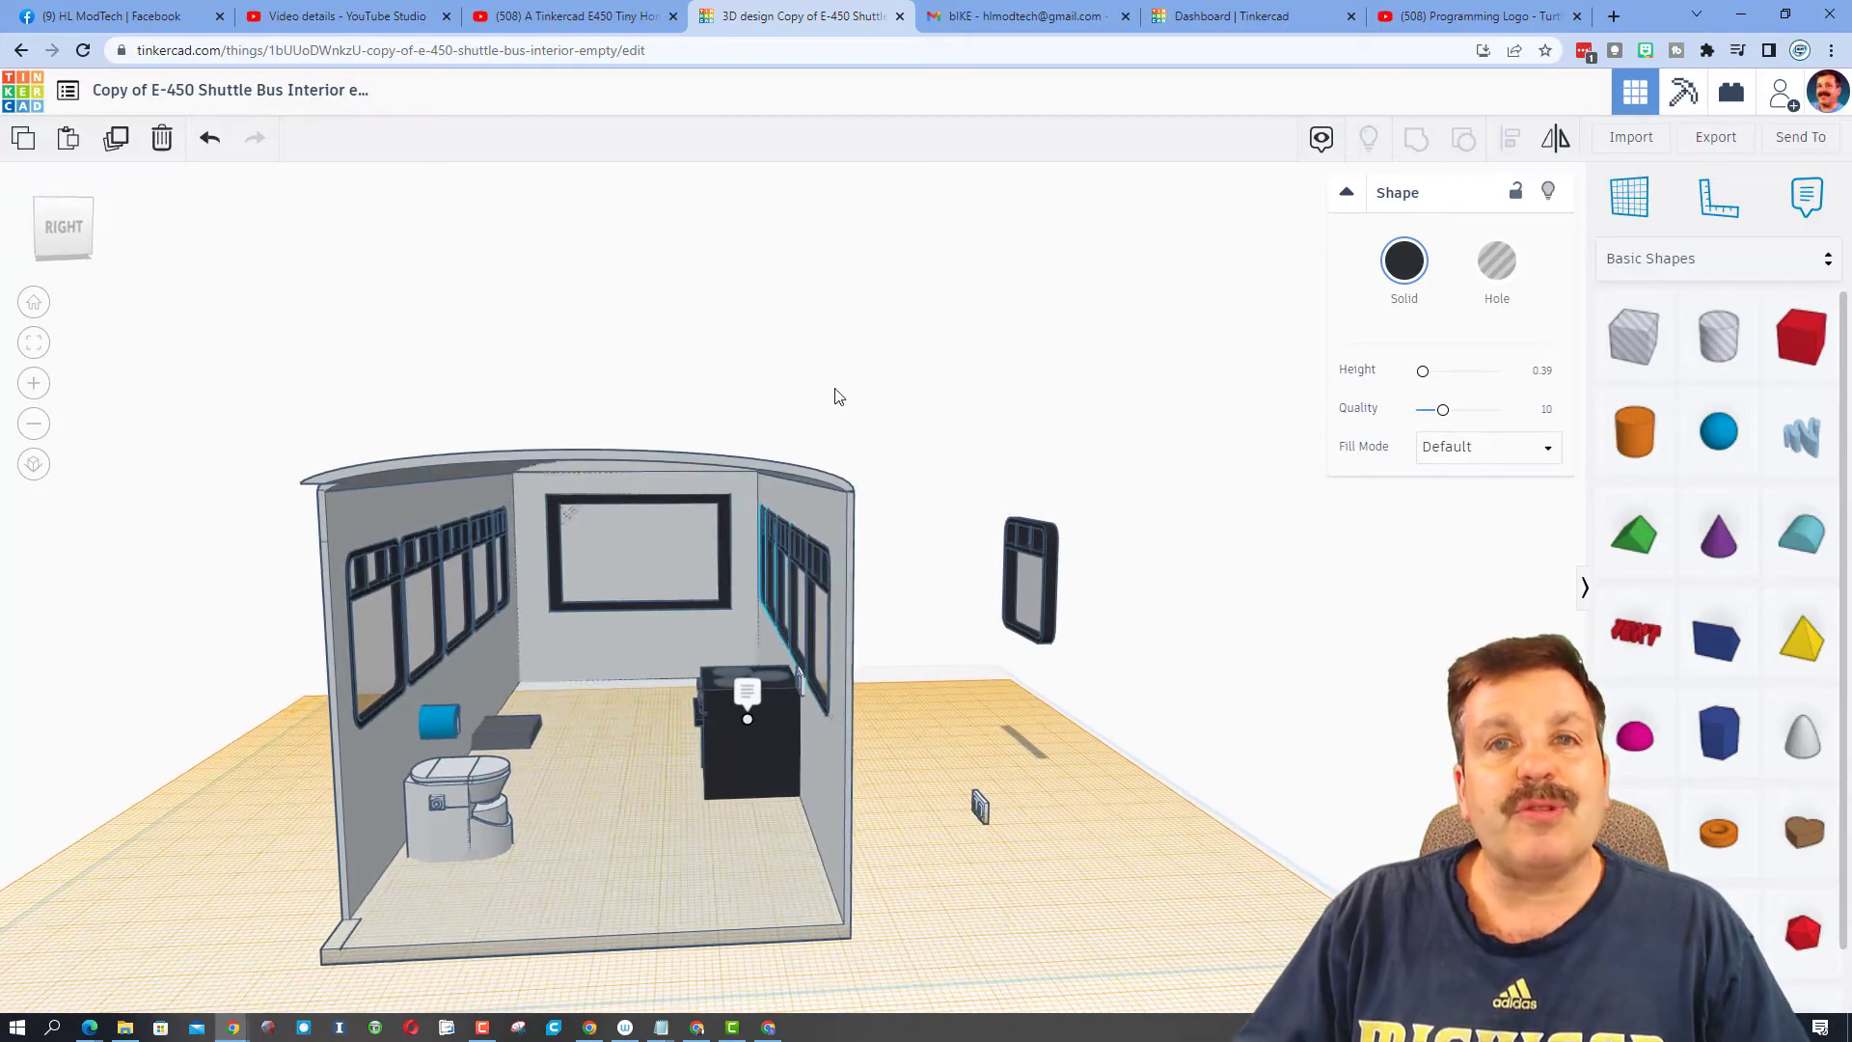
{"action": "right_click_drag", "start_coordinate": [946, 636], "coordinate": [917, 560]}
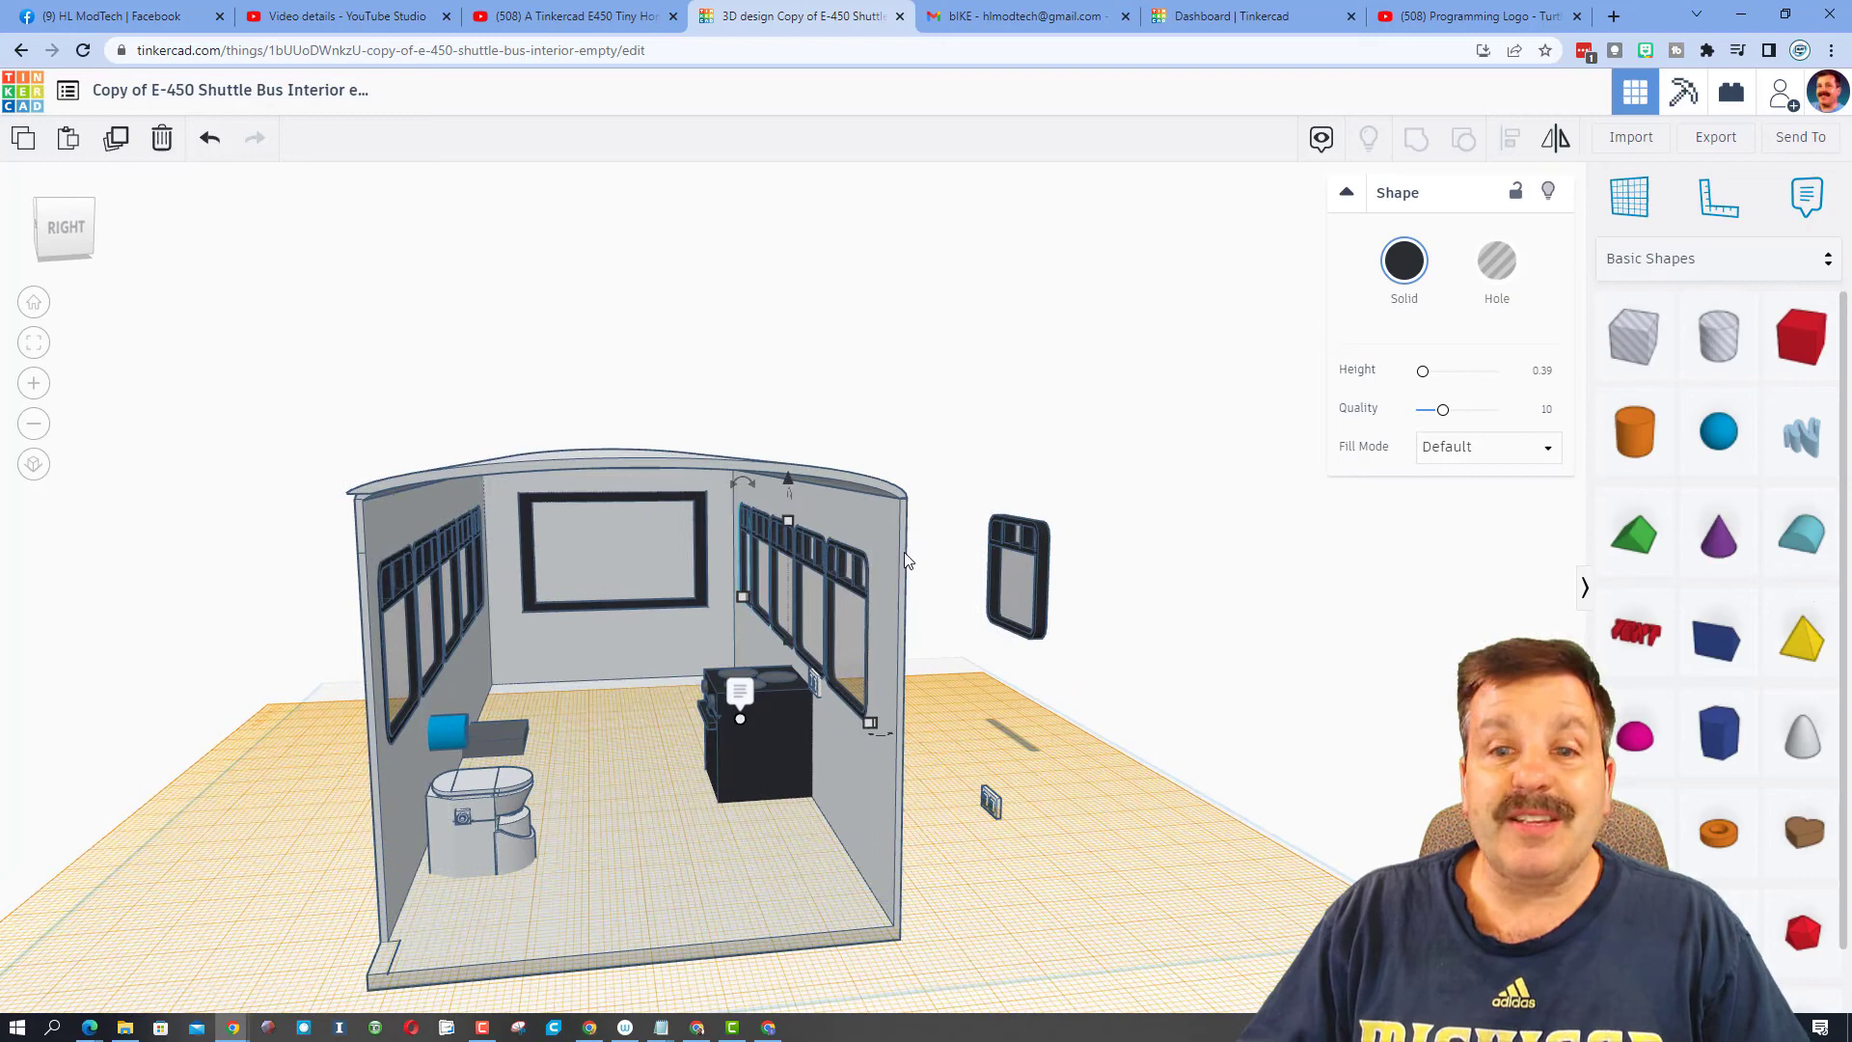
Read the wheel wells note and try adding a new note on the toilet
{"action": "left_click", "coordinate": [739, 695]}
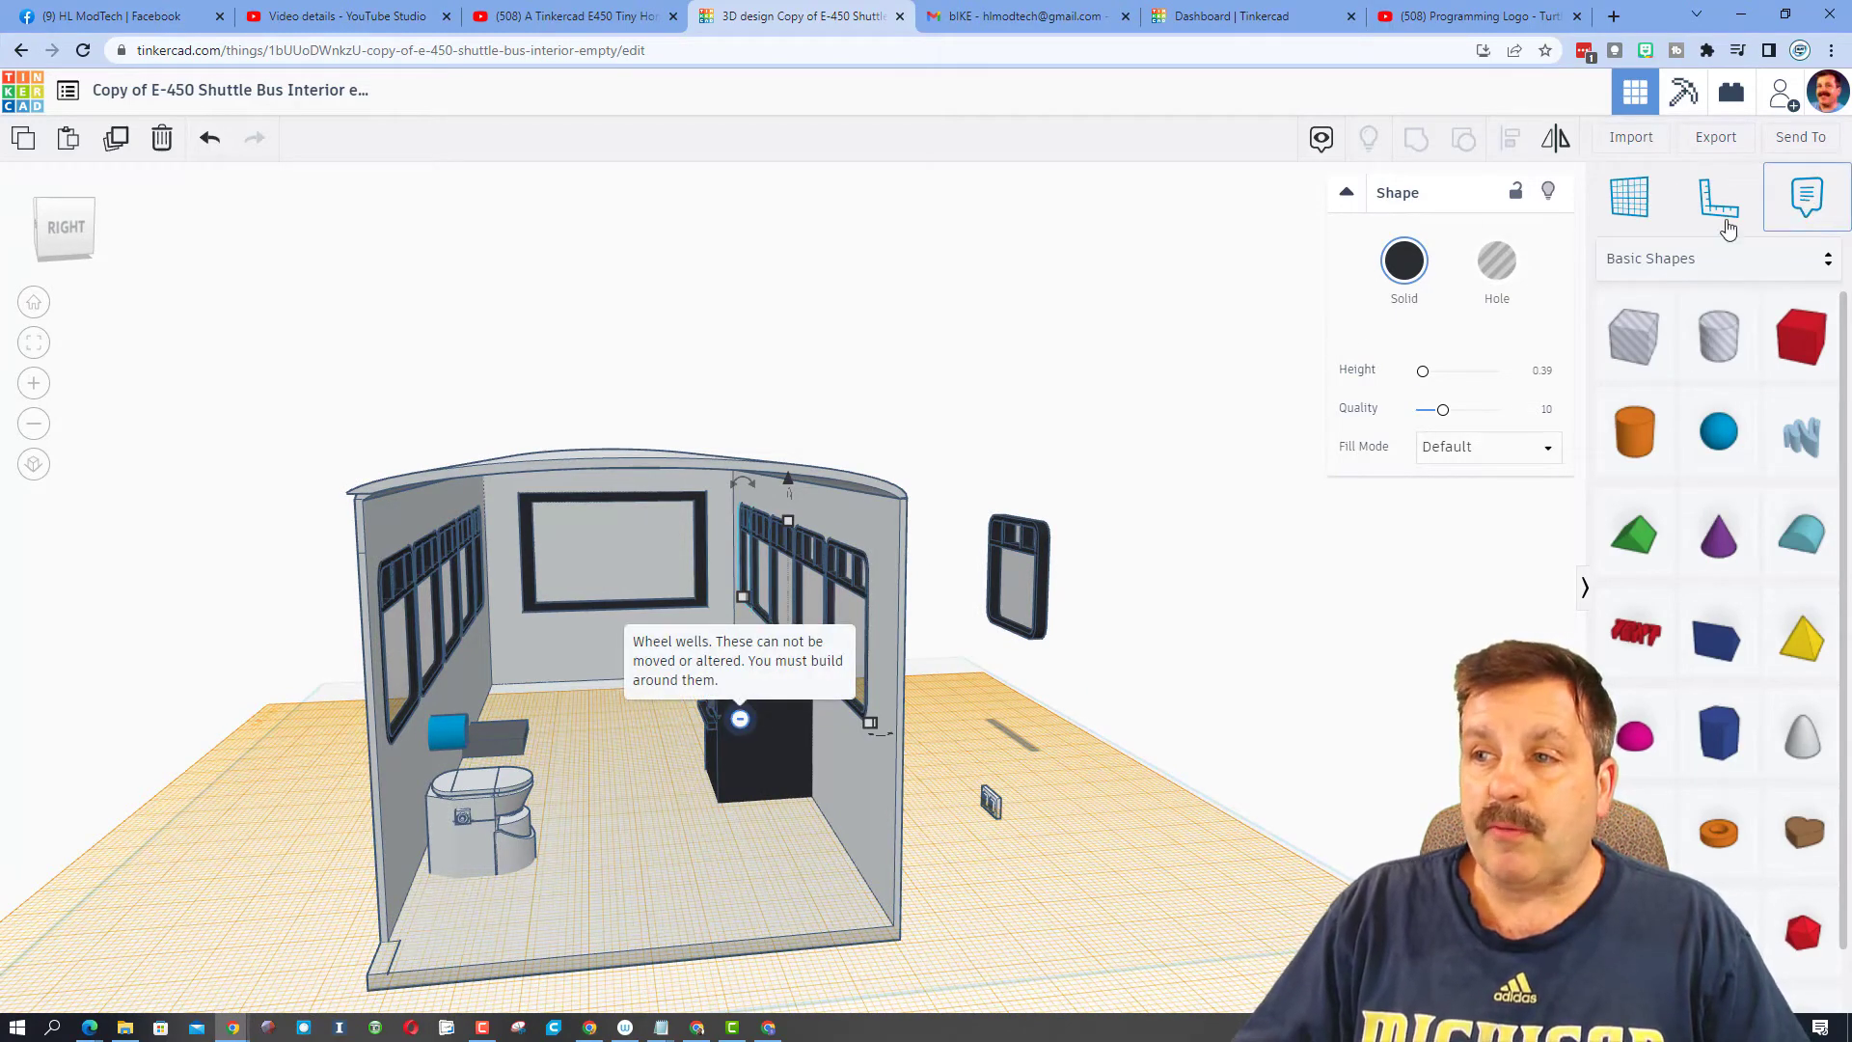
{"action": "left_click", "coordinate": [481, 778]}
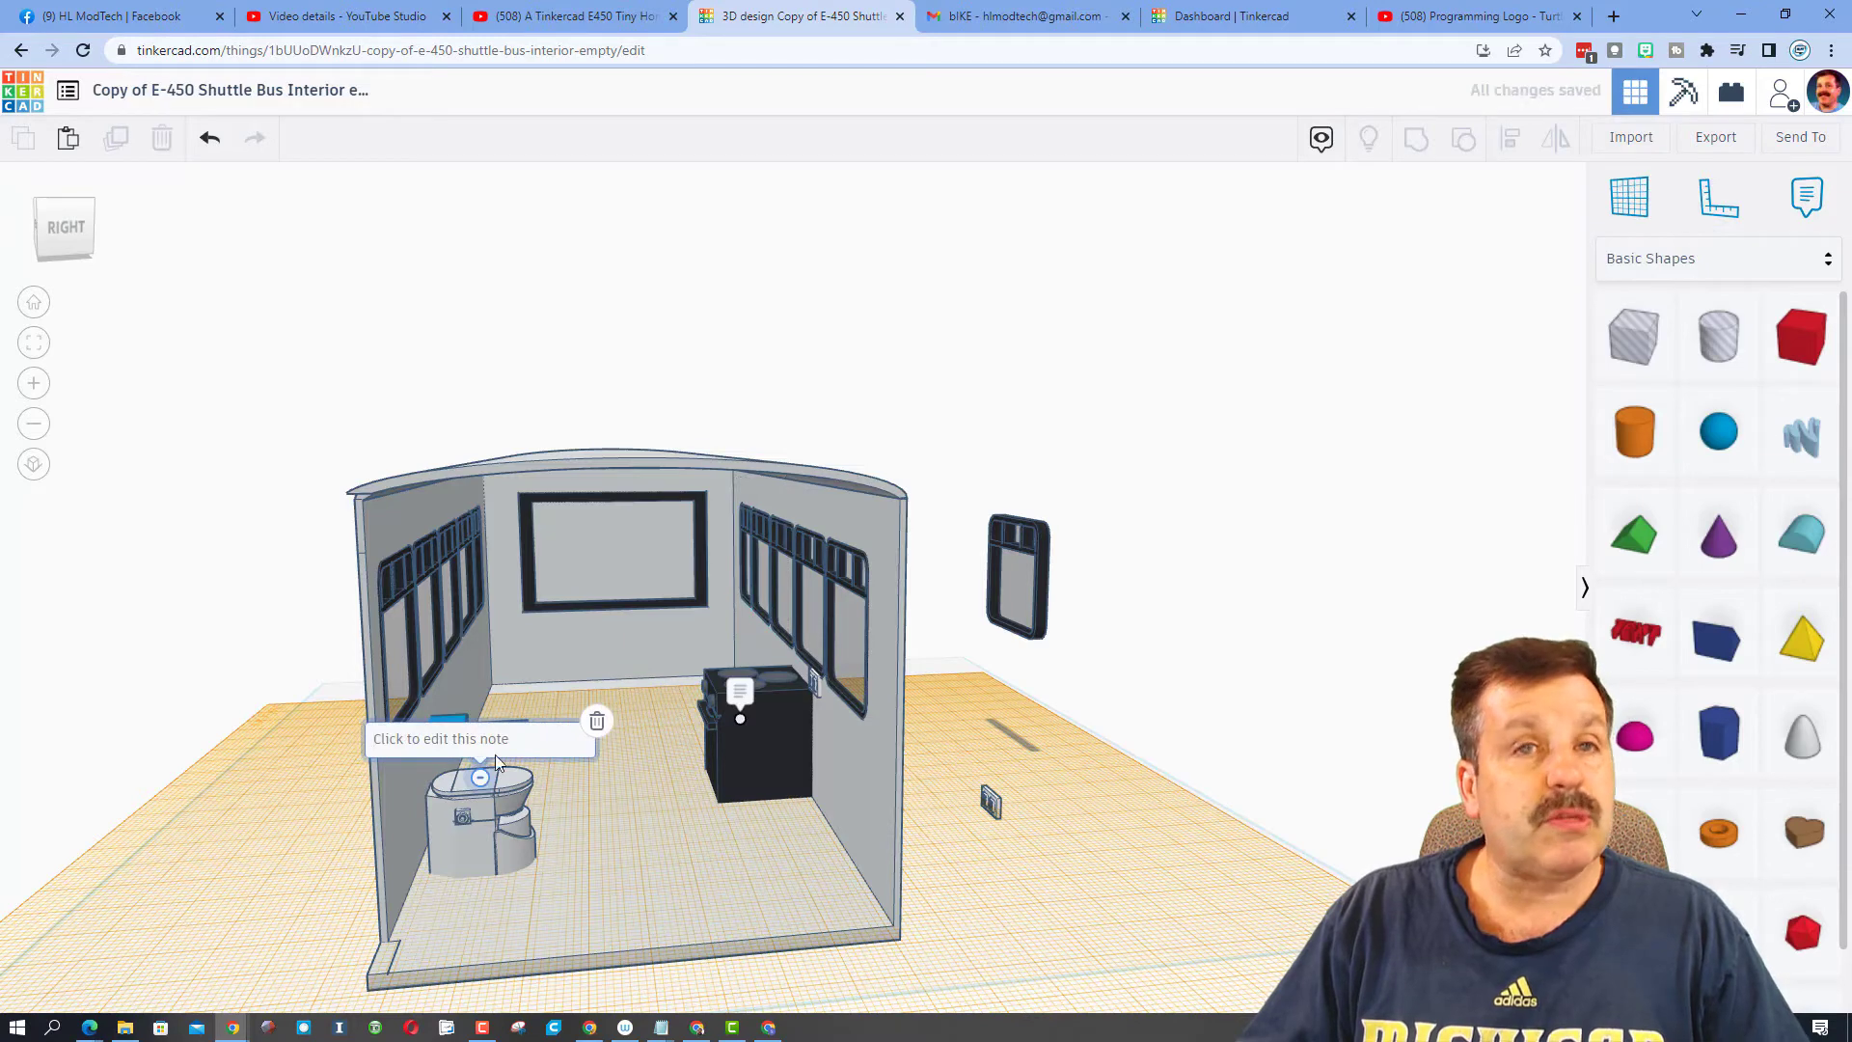
{"action": "right_click_drag", "start_coordinate": [605, 730], "coordinate": [924, 665]}
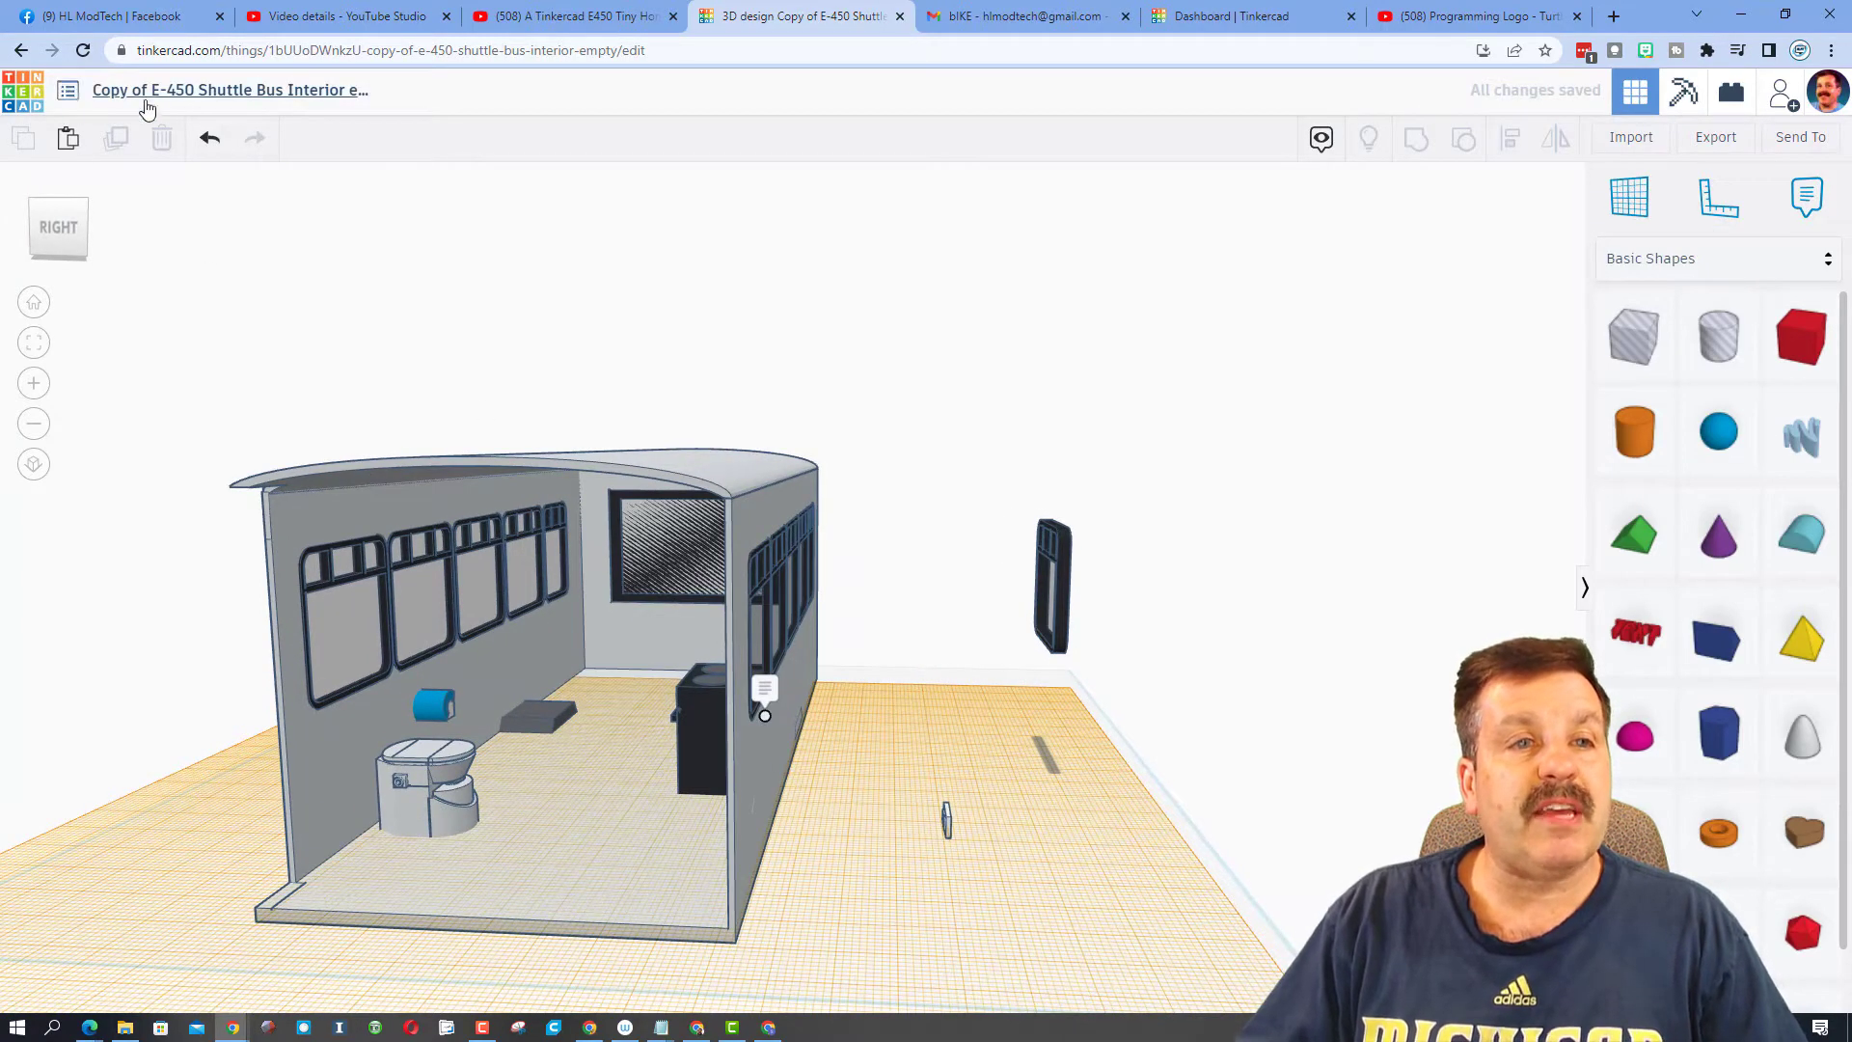
Generate a new collaboration link for the bus design, copy it and close the Collaborate dialog
{"action": "mouse_move", "coordinate": [529, 396]}
{"action": "right_mouse_down"}
{"action": "mouse_move", "coordinate": [586, 372]}
{"action": "mouse_move", "coordinate": [488, 380]}
{"action": "mouse_move", "coordinate": [546, 380]}
{"action": "right_mouse_up"}
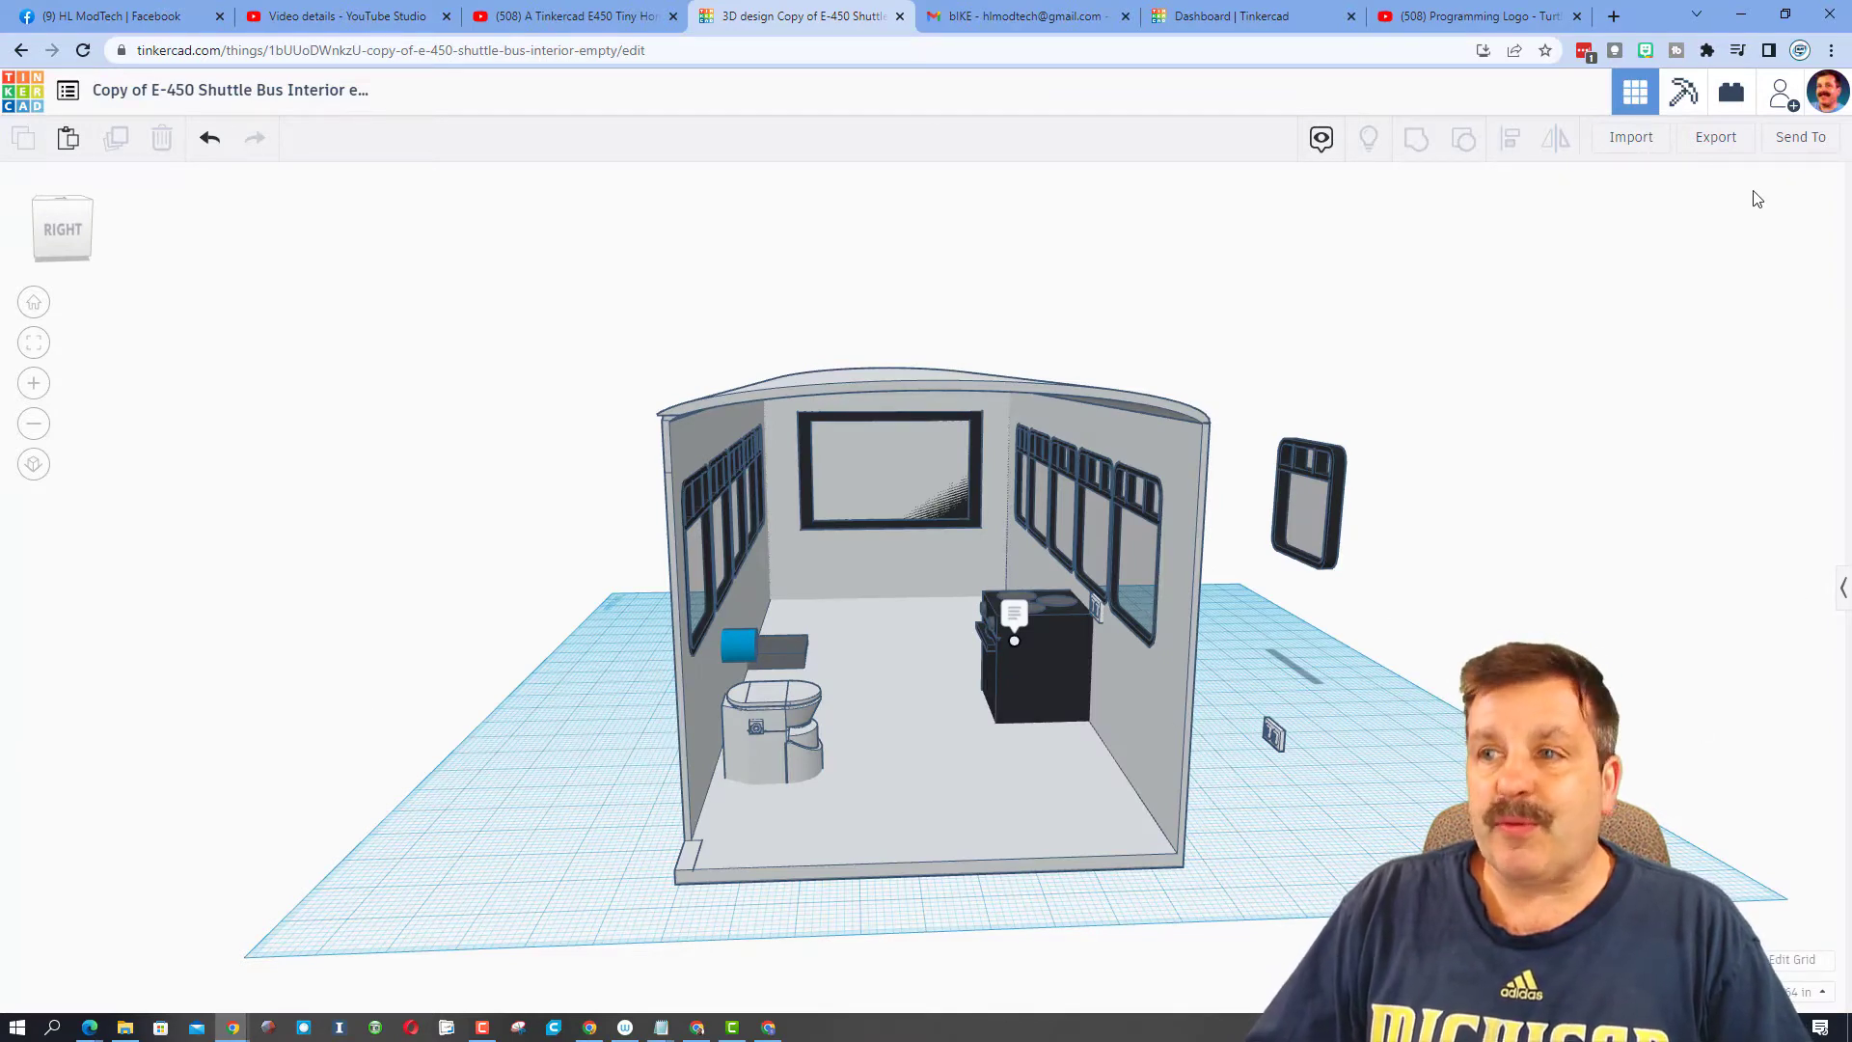
{"action": "left_click", "coordinate": [1782, 97]}
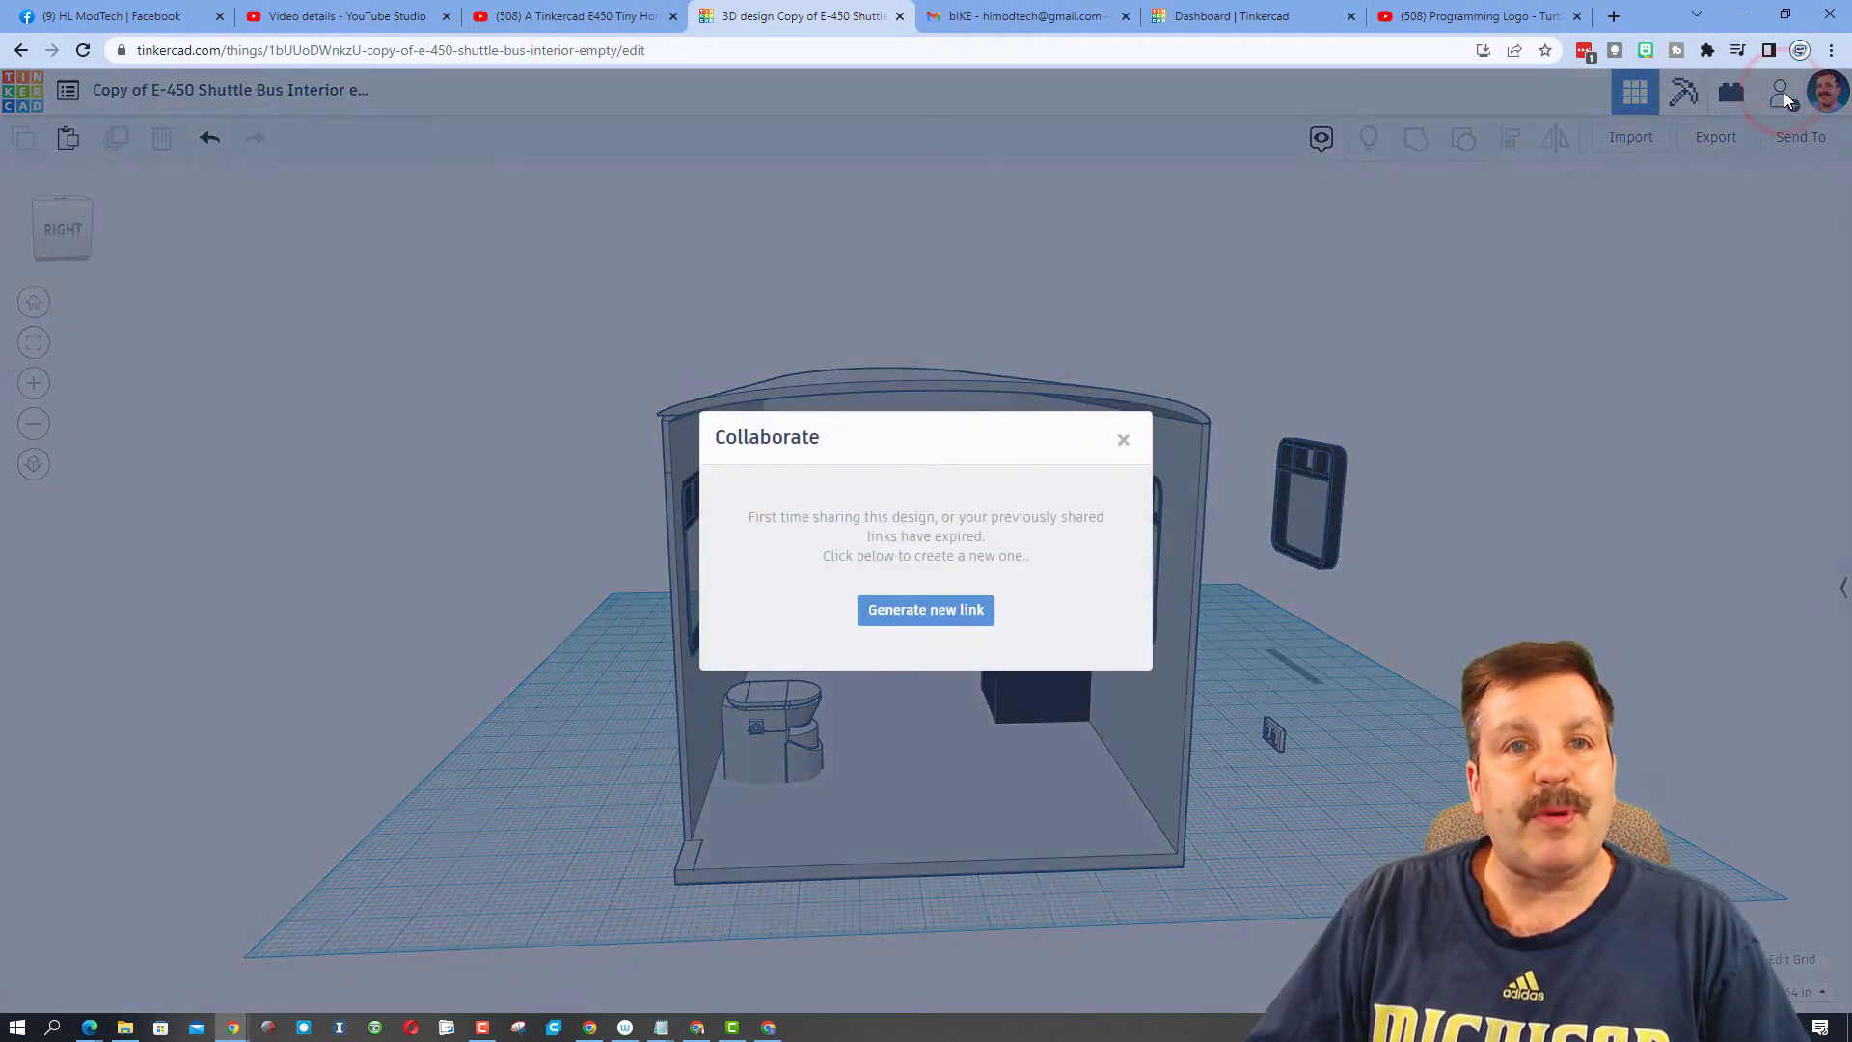
{"action": "left_click", "coordinate": [924, 617]}
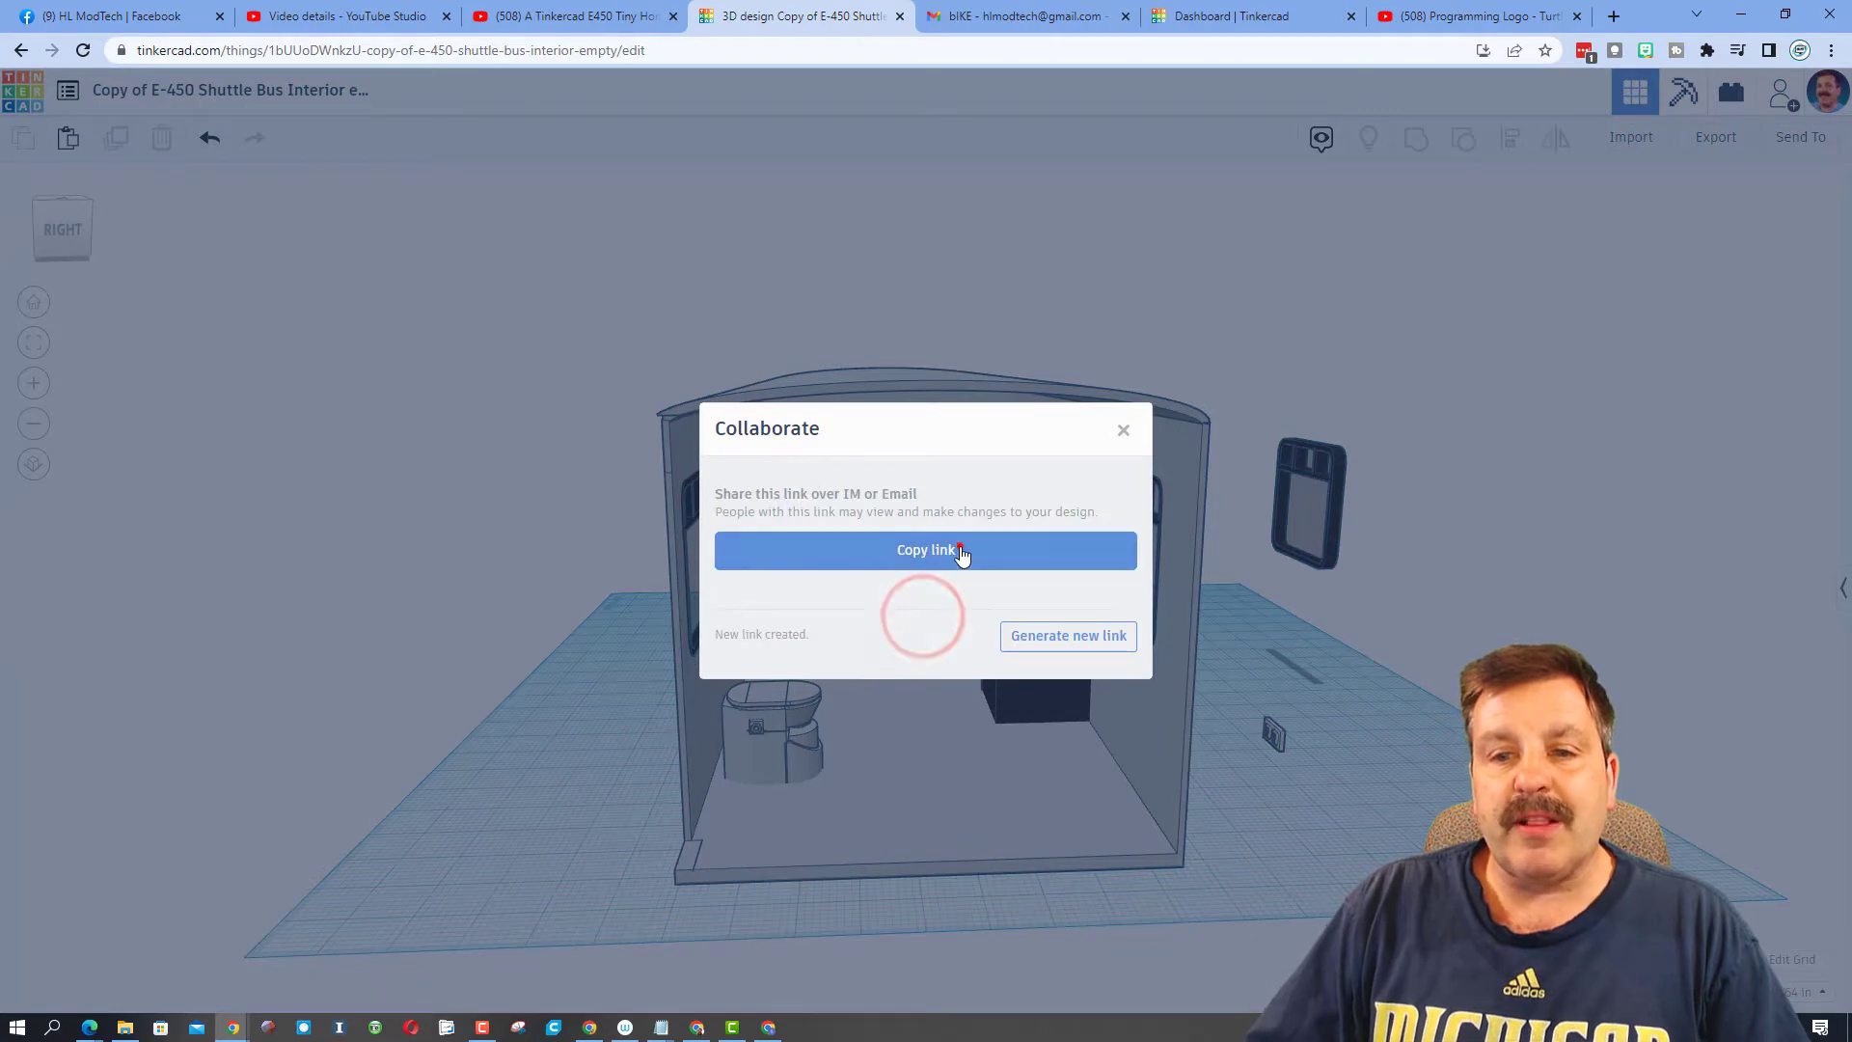
{"action": "left_click", "coordinate": [961, 551]}
{"action": "left_click", "coordinate": [1125, 433]}
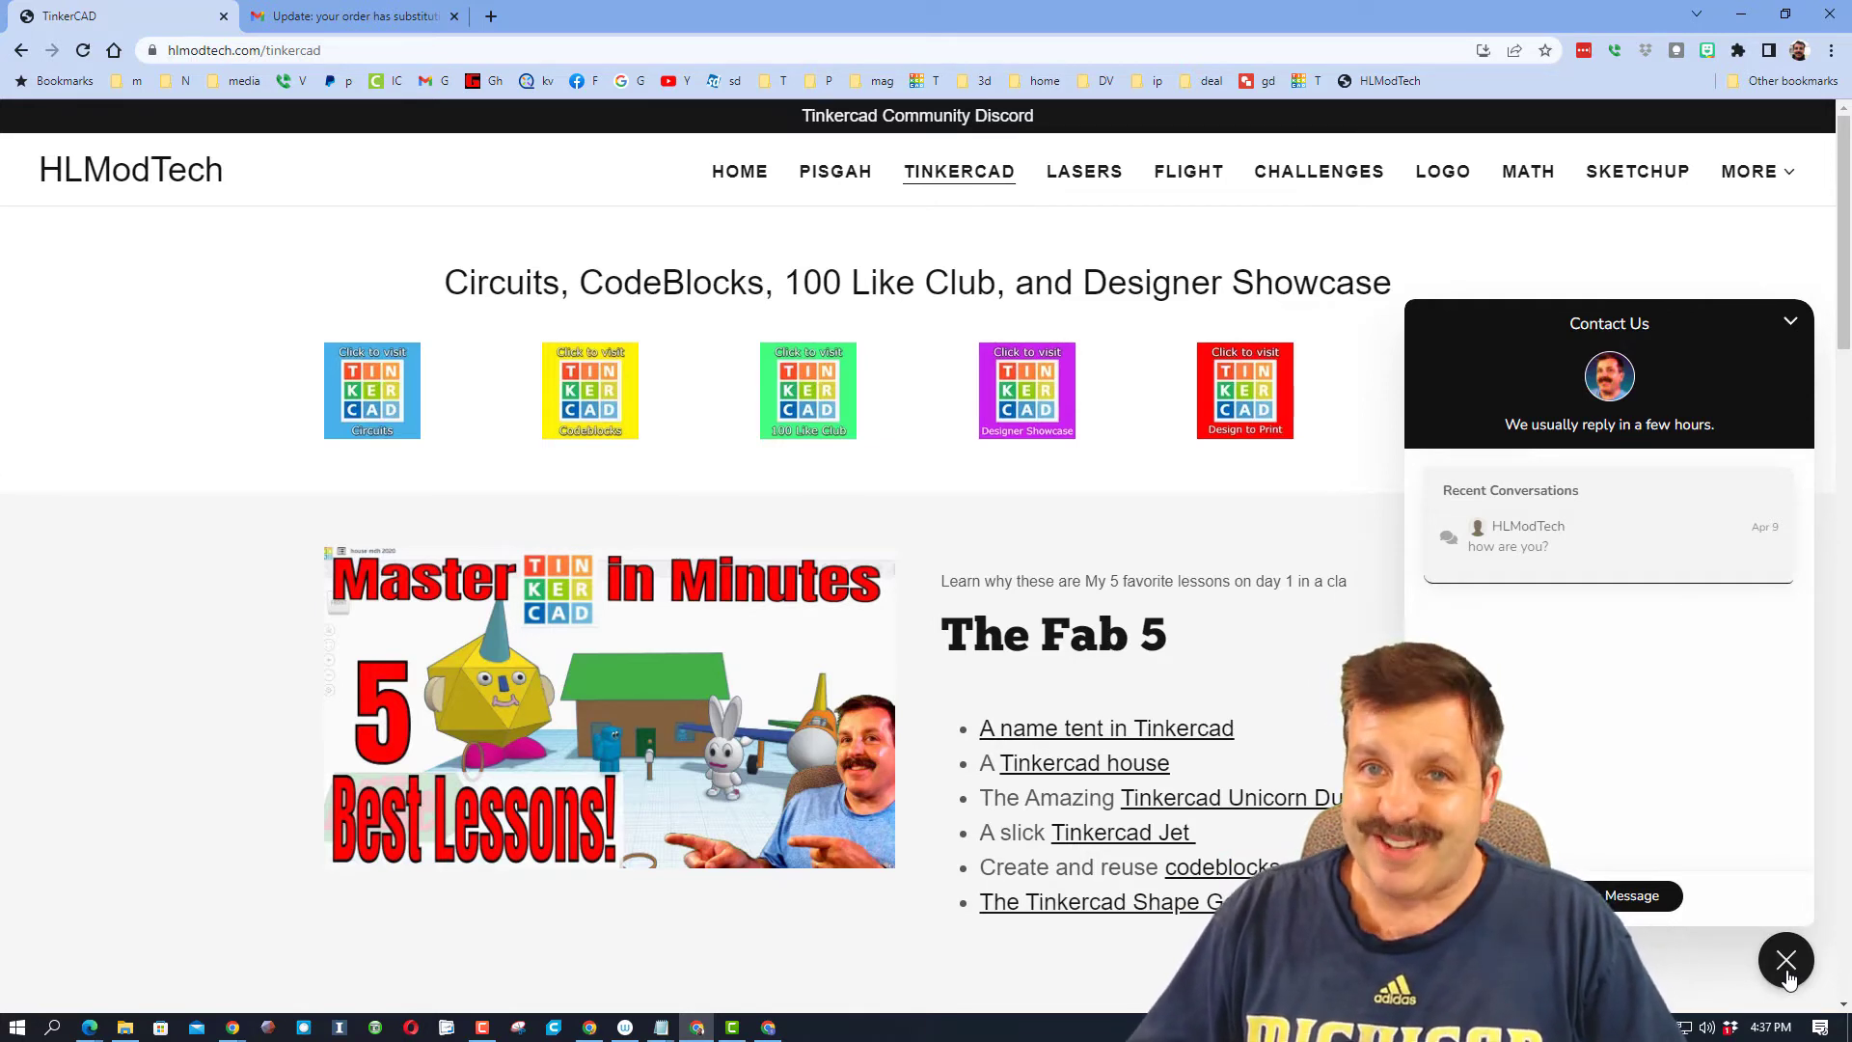
Close the Contact Us chat on the HLModTech Tinkercad page
{"action": "left_click", "coordinate": [1786, 960]}
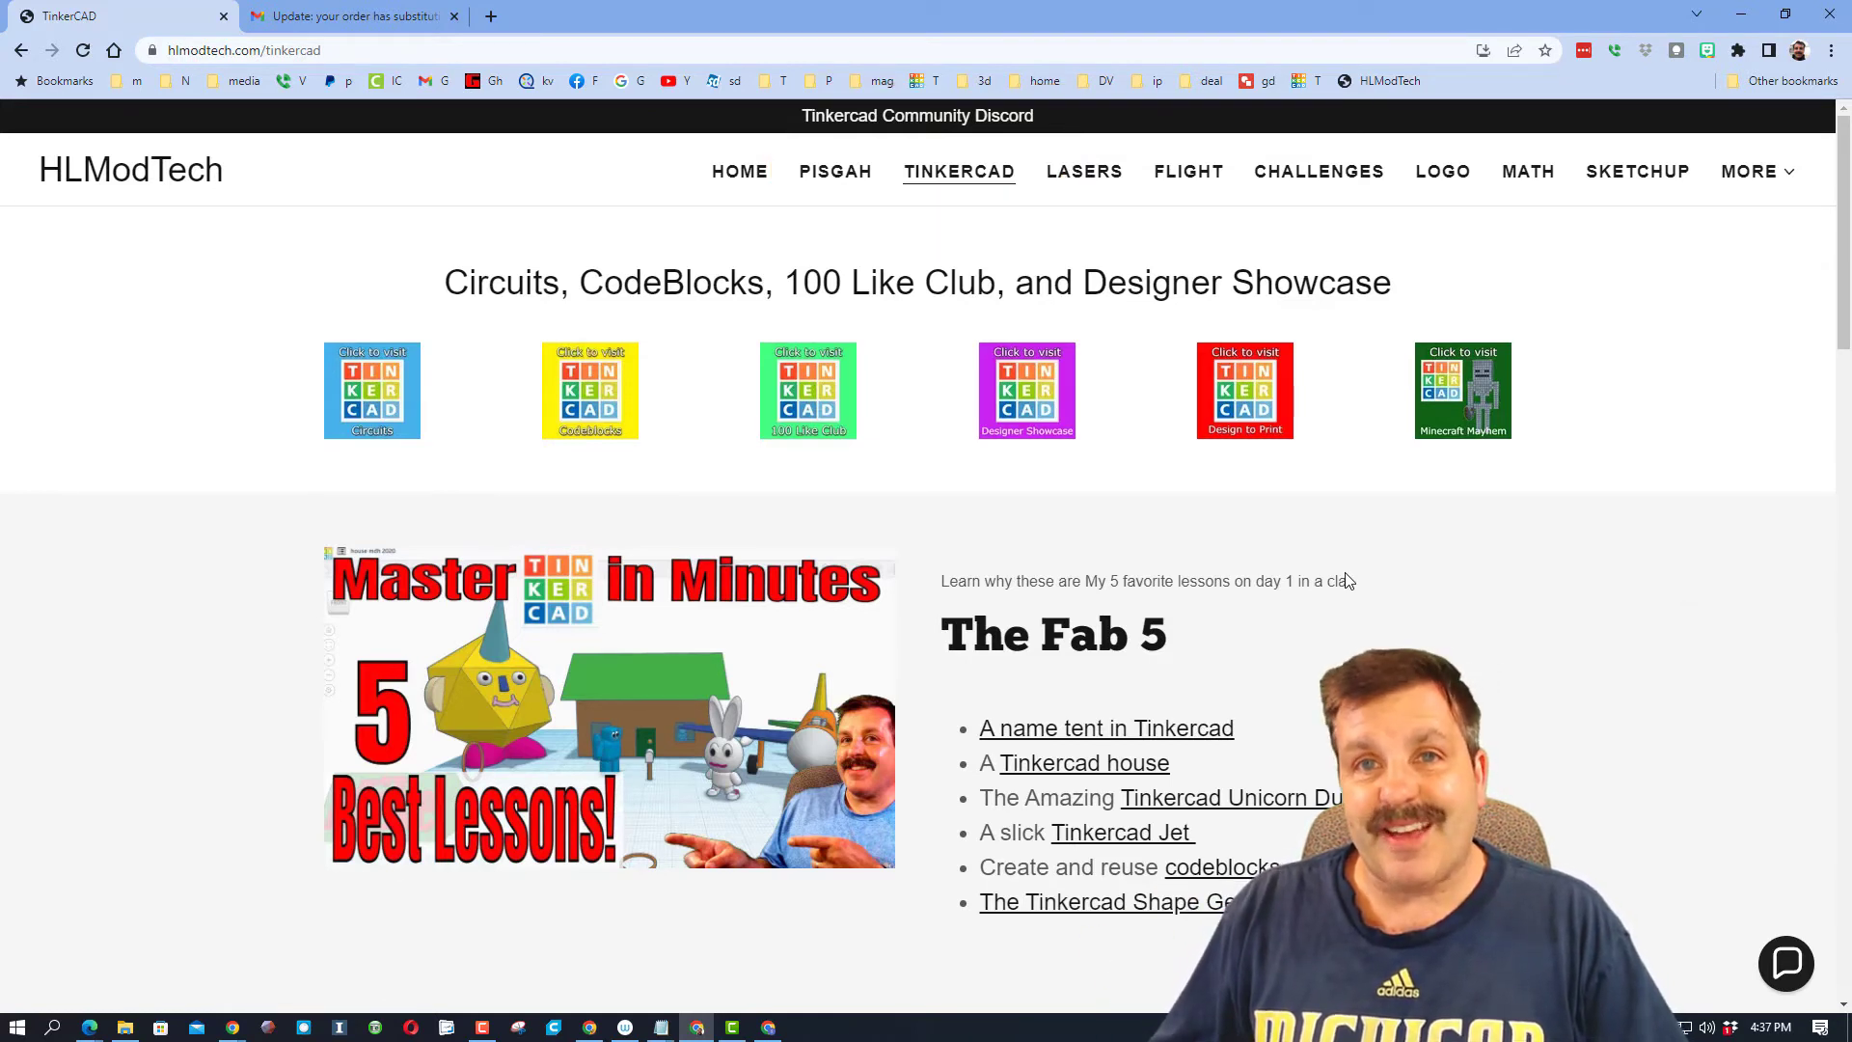
Open the Arcturus 1020 profile from the Designer Showcase directory on the HLModTech site
{"action": "left_click", "coordinate": [1030, 422]}
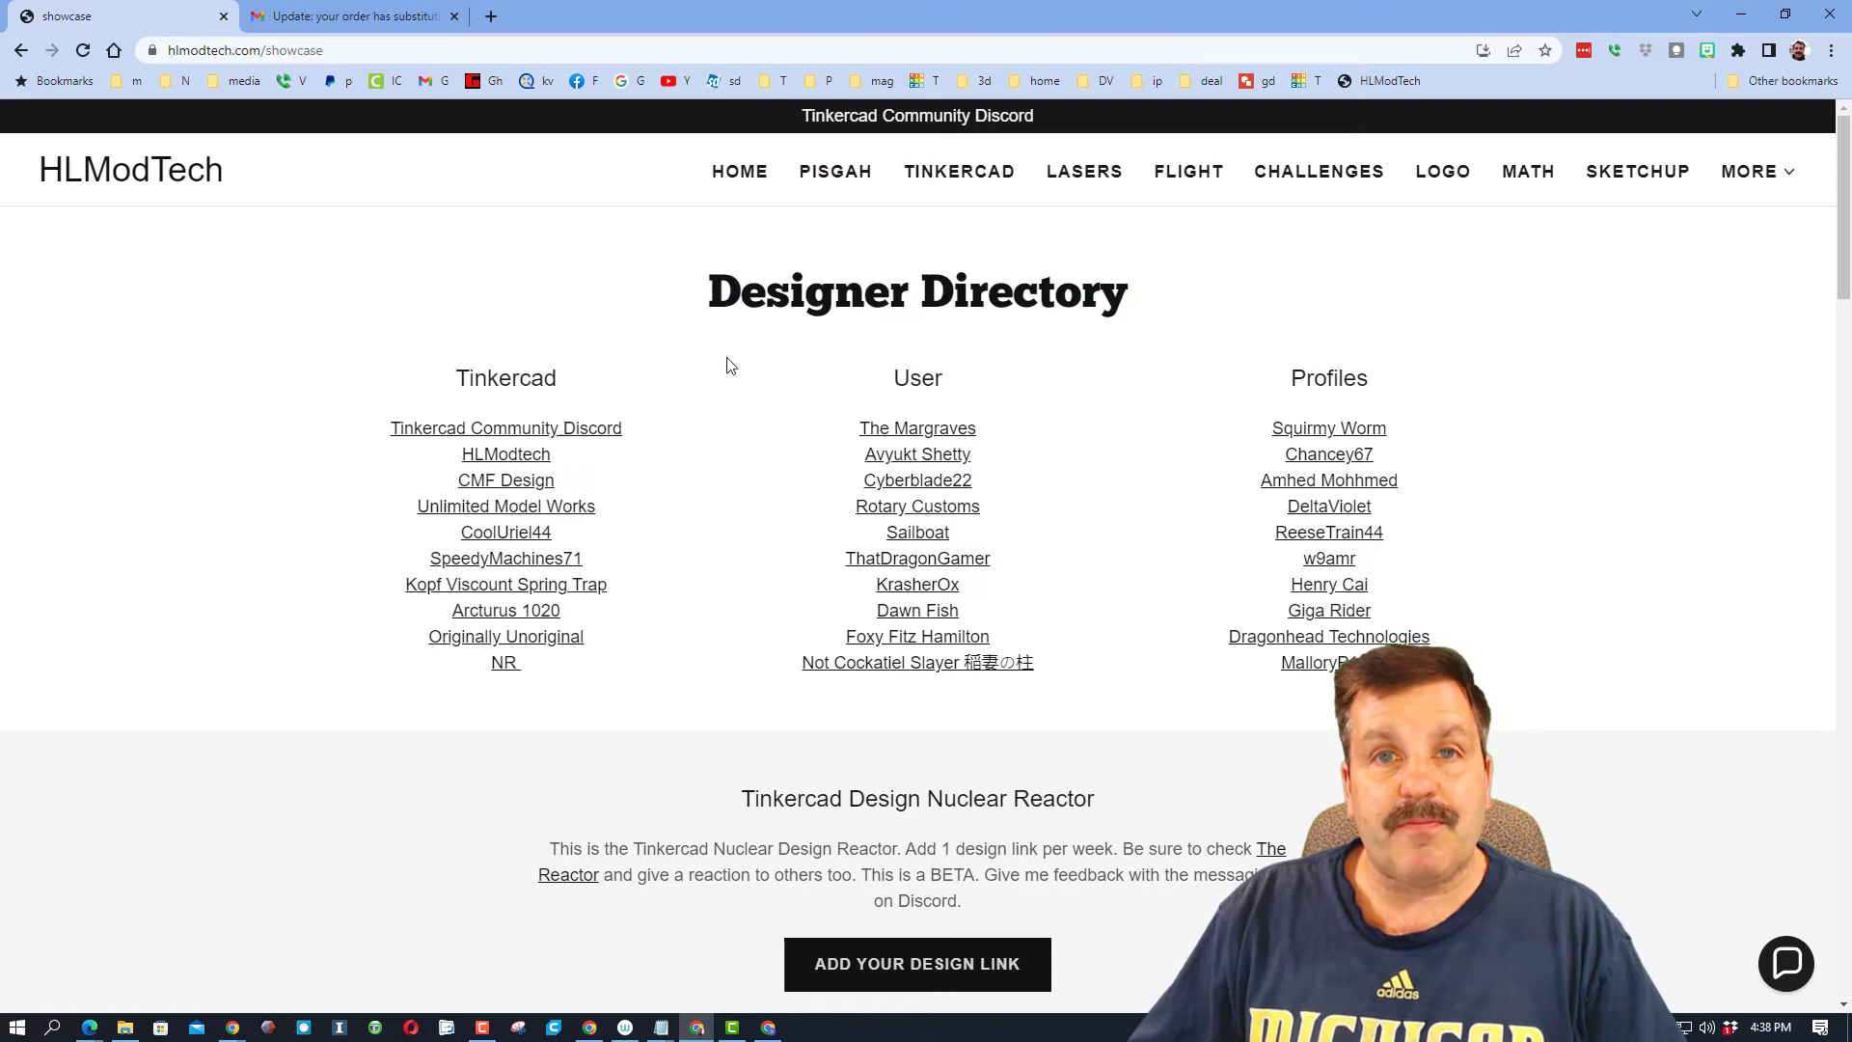
{"action": "left_click", "coordinate": [482, 614]}
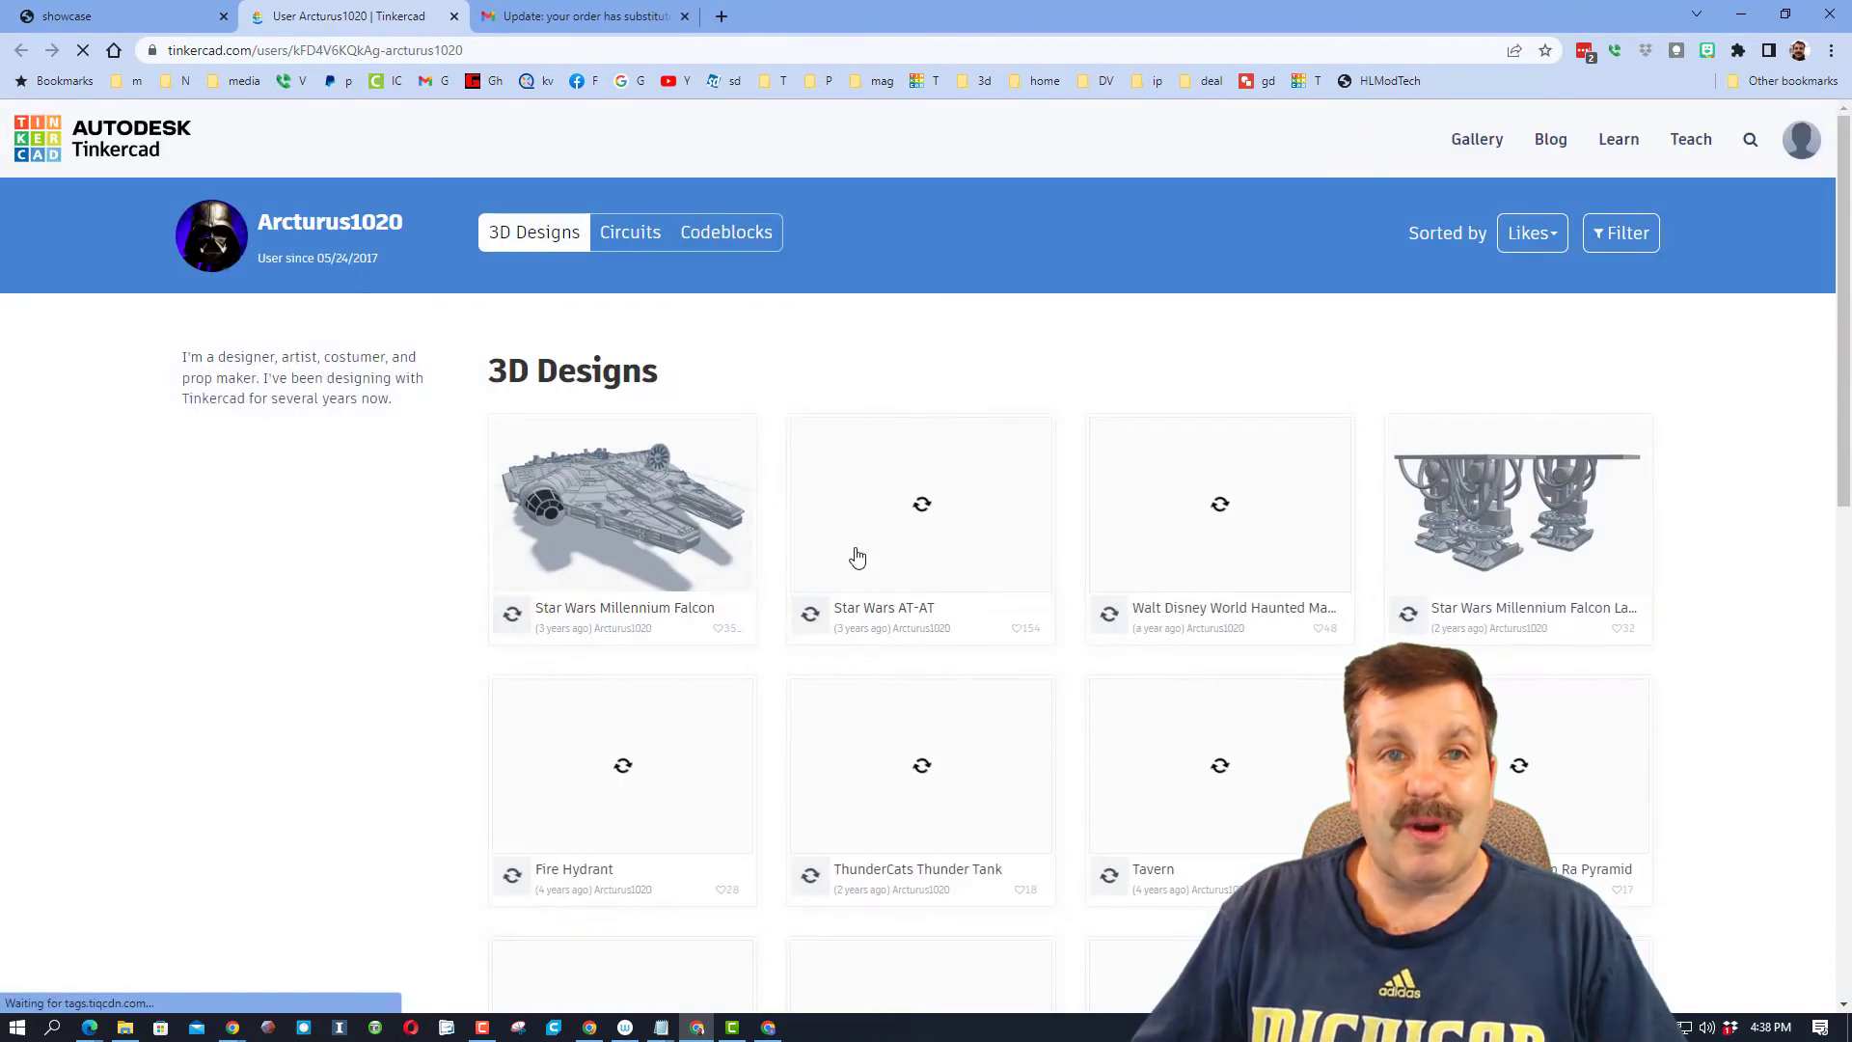
Open the XWing Fighter Attack design from the profile's 3D designs and give it a WOW! reaction
{"action": "scroll", "coordinate": [1013, 579], "scroll_direction": "down", "scroll_amount": 4}
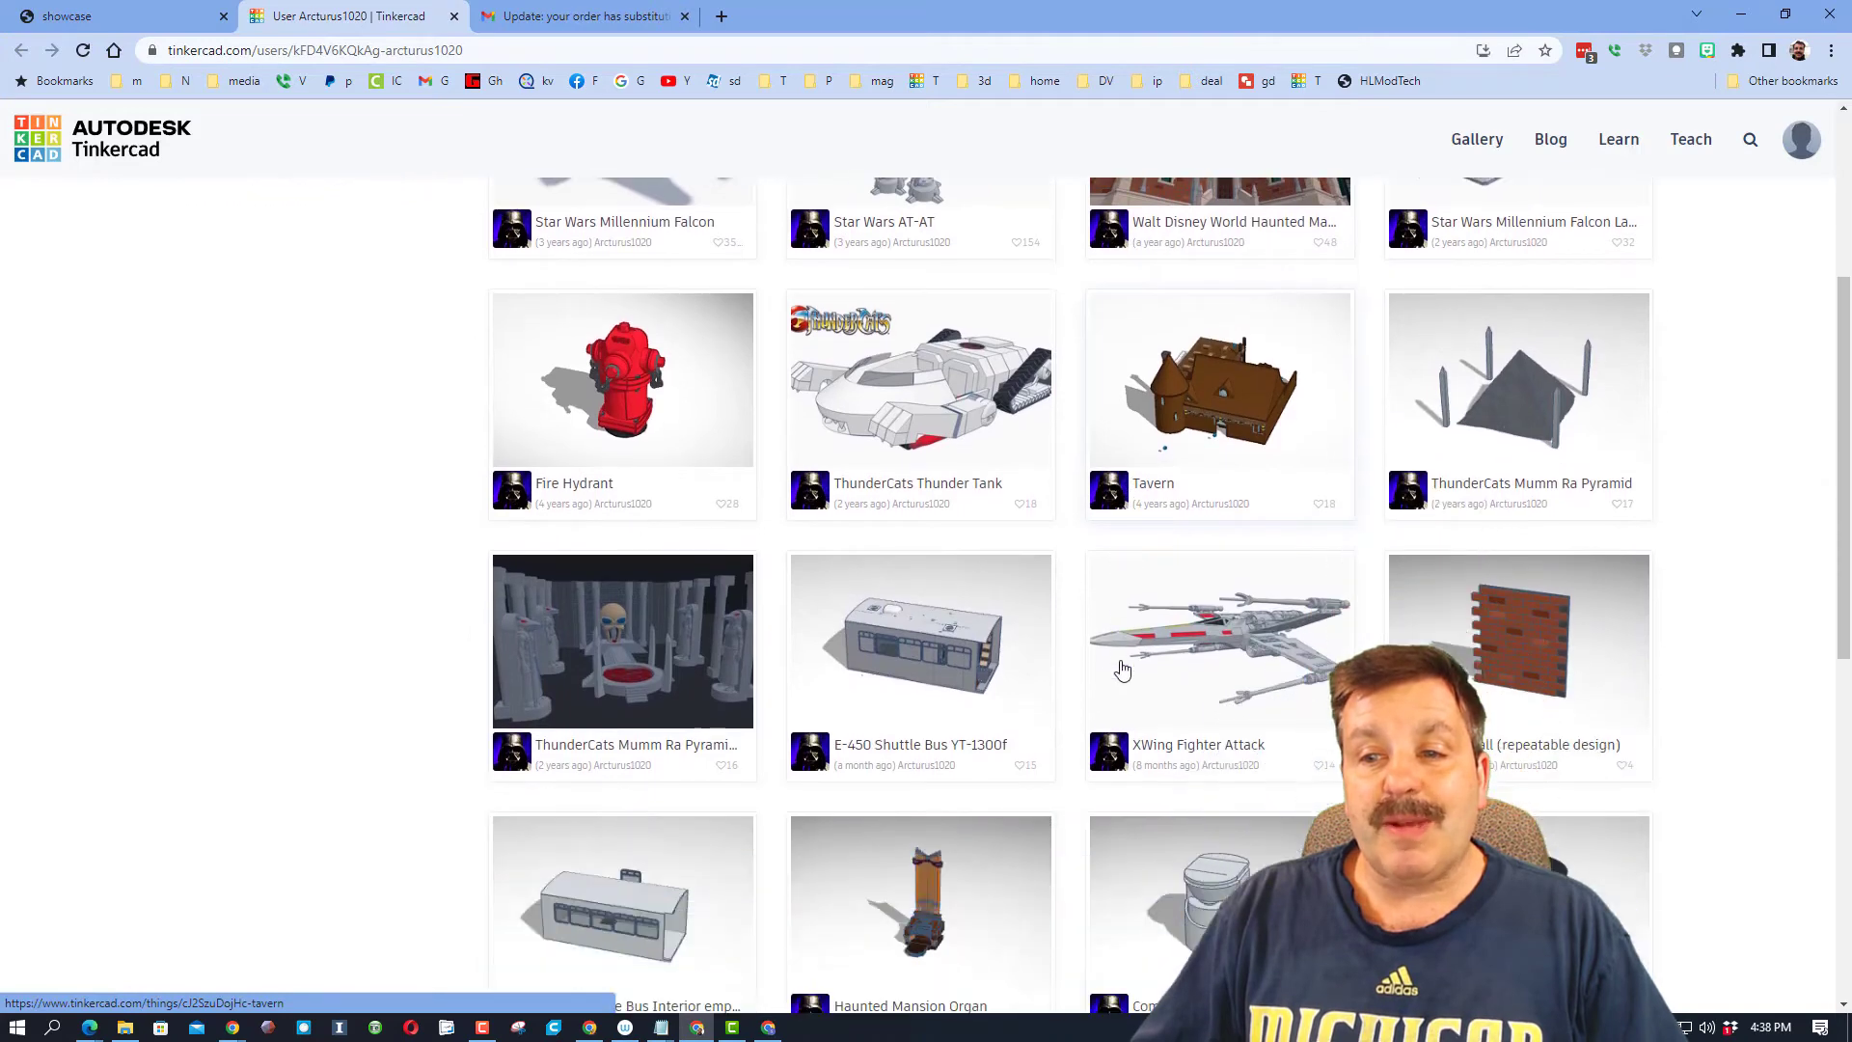
{"action": "scroll", "coordinate": [1124, 665], "scroll_direction": "down", "scroll_amount": 1}
{"action": "left_click", "coordinate": [1275, 606]}
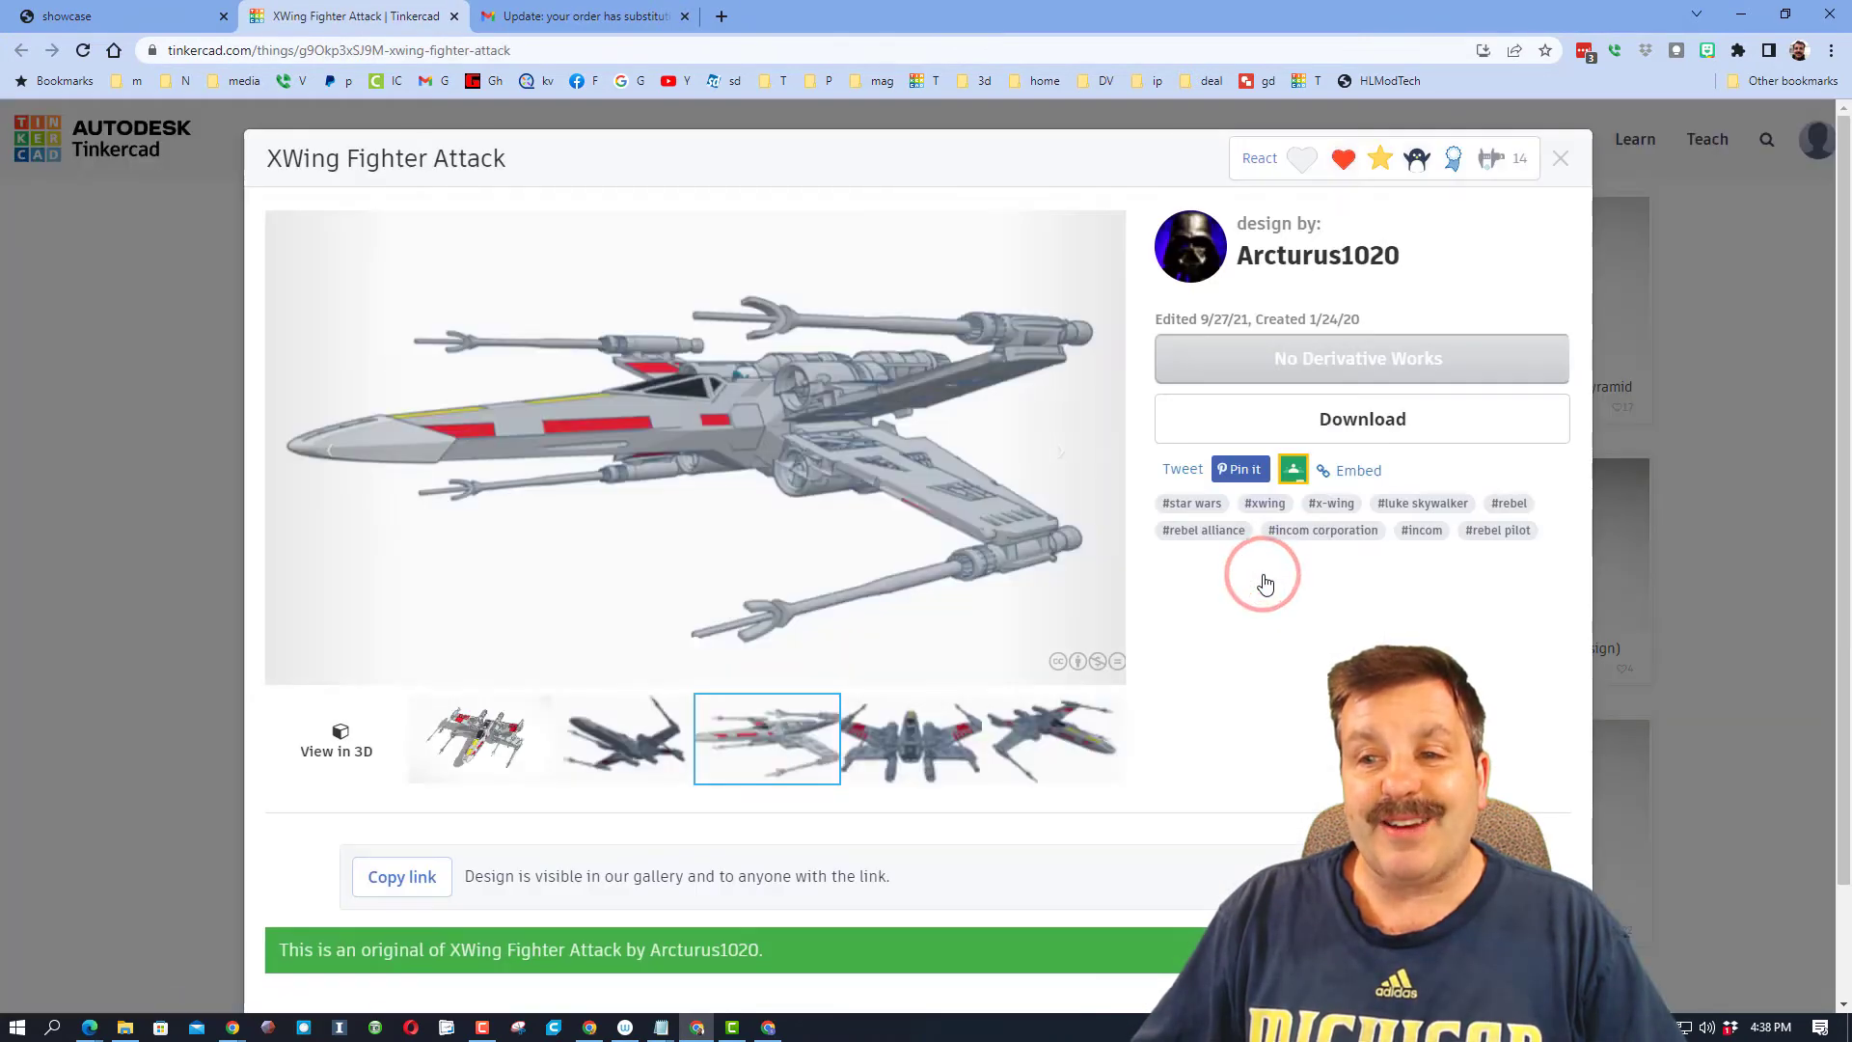
{"action": "left_click", "coordinate": [1364, 169]}
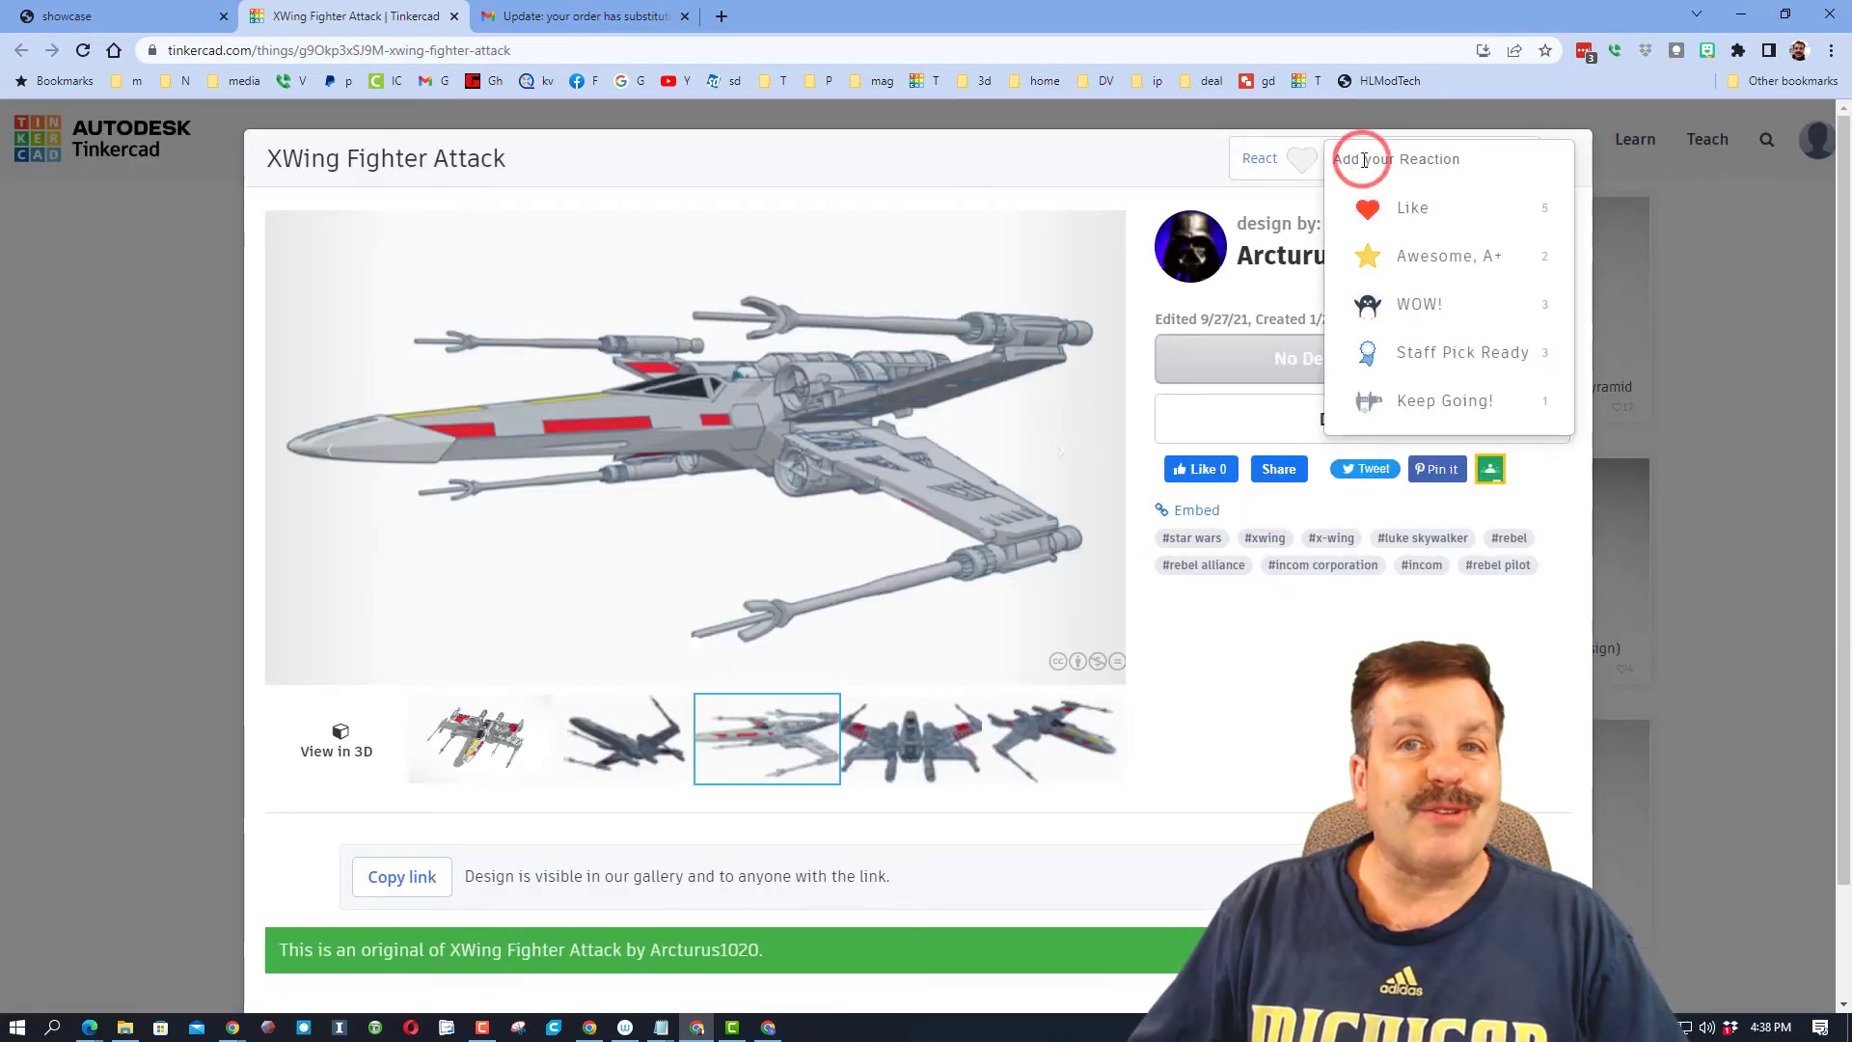
{"action": "left_click", "coordinate": [1422, 305]}
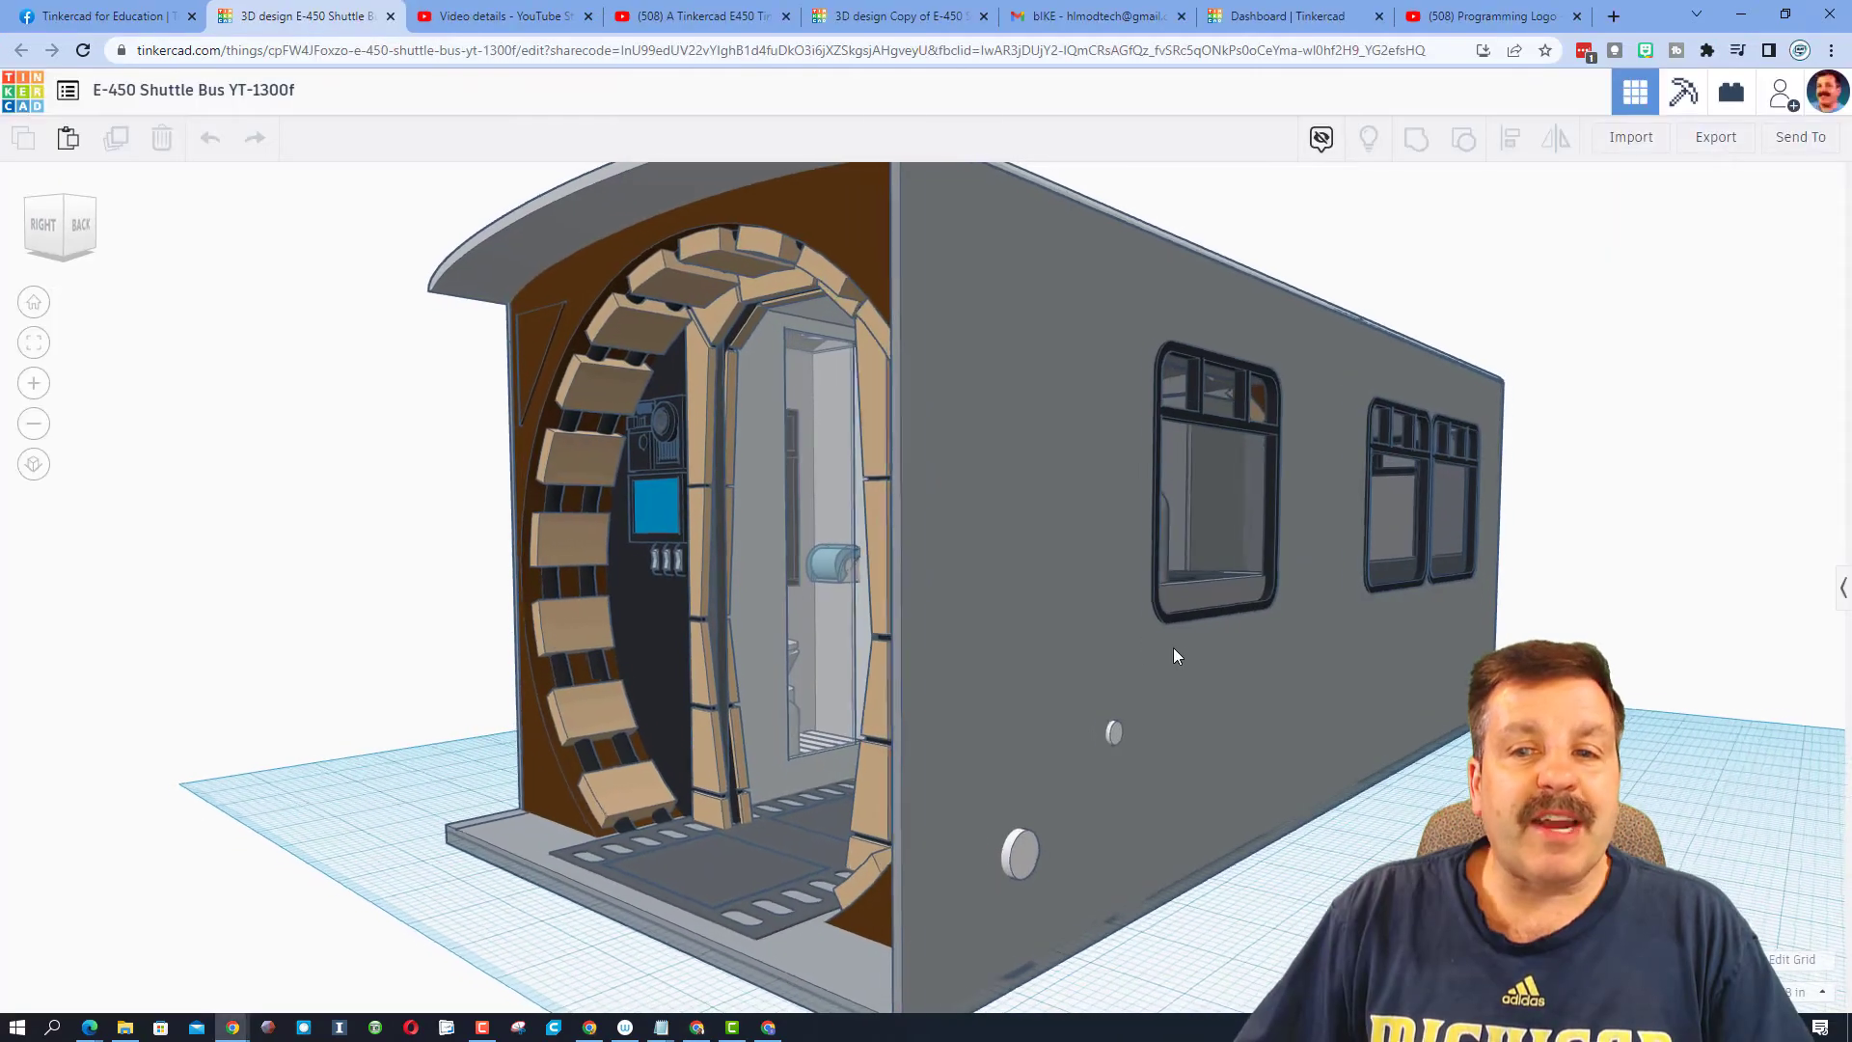
{"action": "right_click_drag", "start_coordinate": [1173, 646], "coordinate": [1357, 672]}
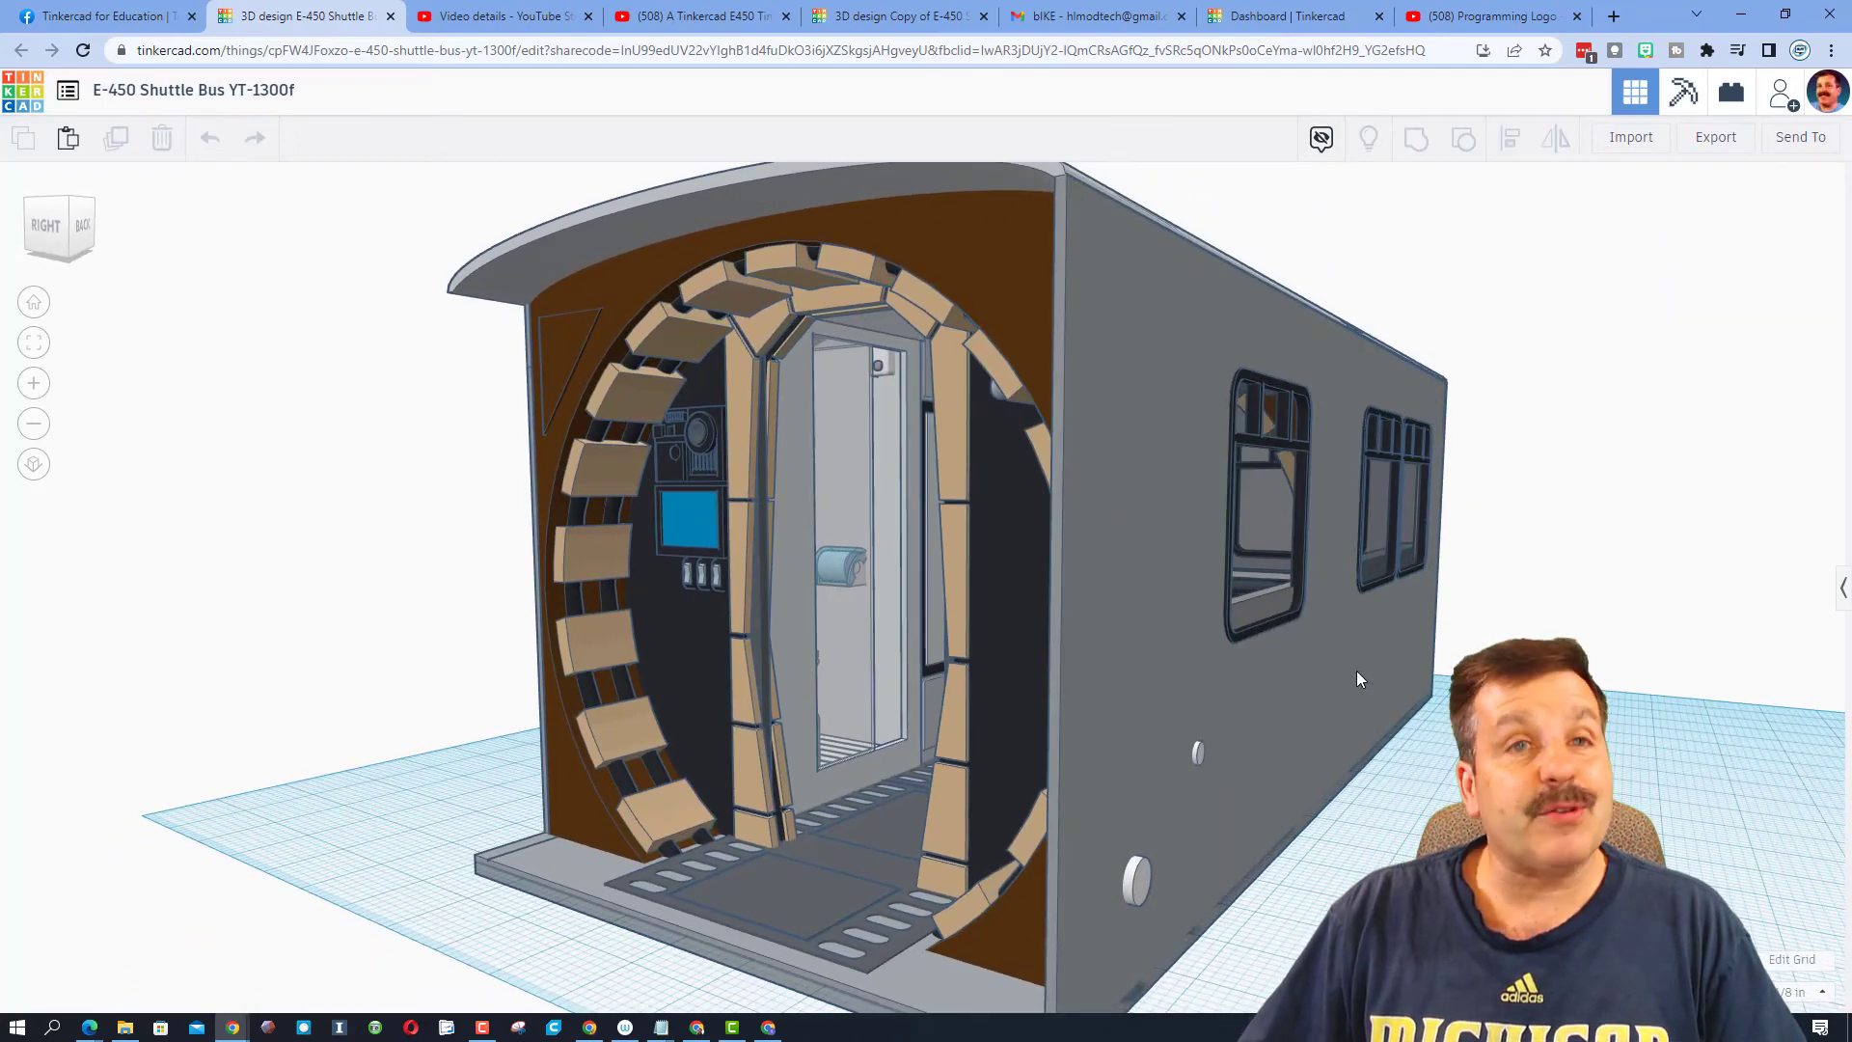